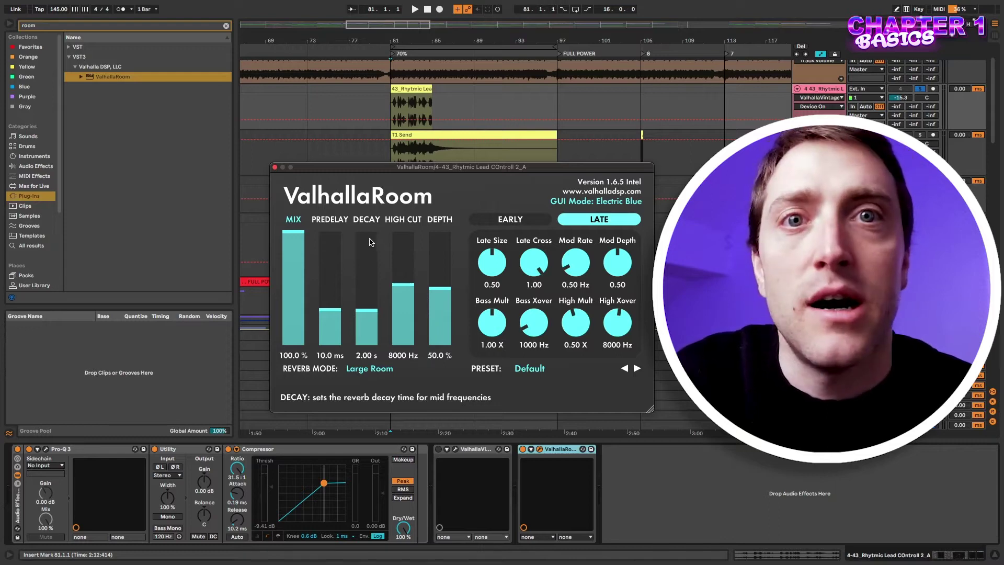
Step: Nudge ValhallaRoom's High Cut to 7990 Hz and compare its early and late reverberation controls
click(408, 238)
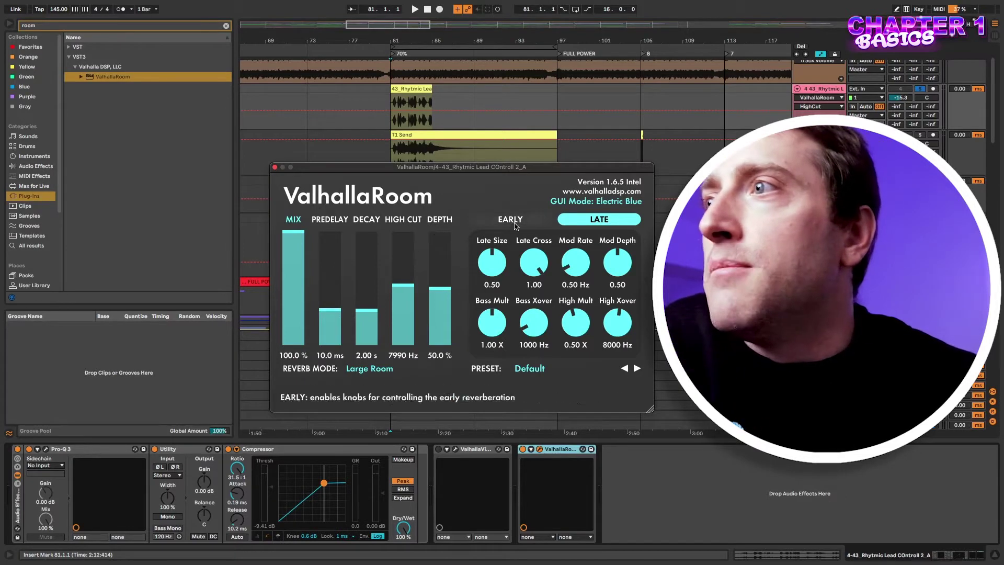
click(554, 218)
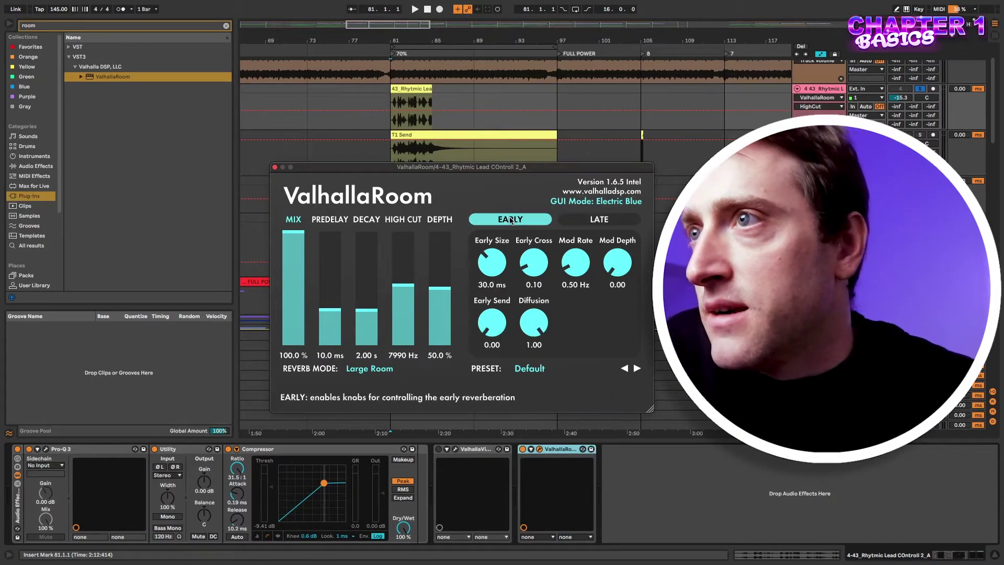
click(575, 219)
click(535, 221)
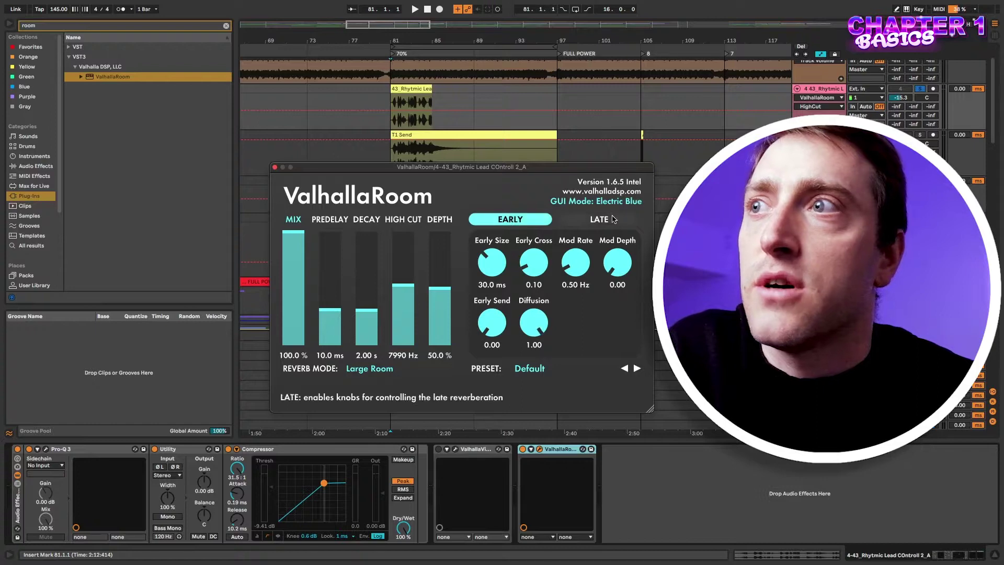
click(556, 219)
click(541, 219)
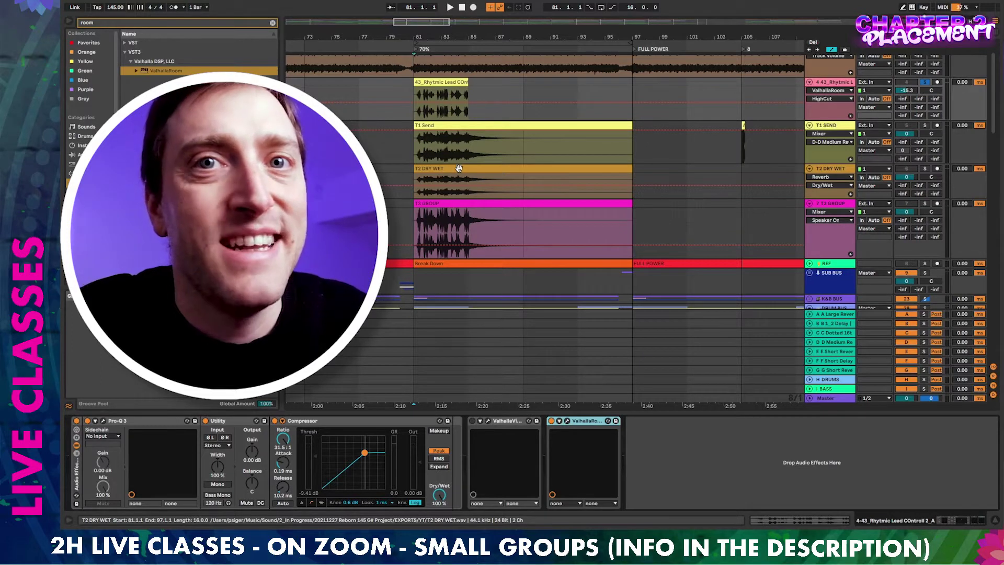
Step: Set the T1 SEND track's send to D Medium Reverb to -21 dB and view that return's effect chain
scroll(411, 121, up, 1)
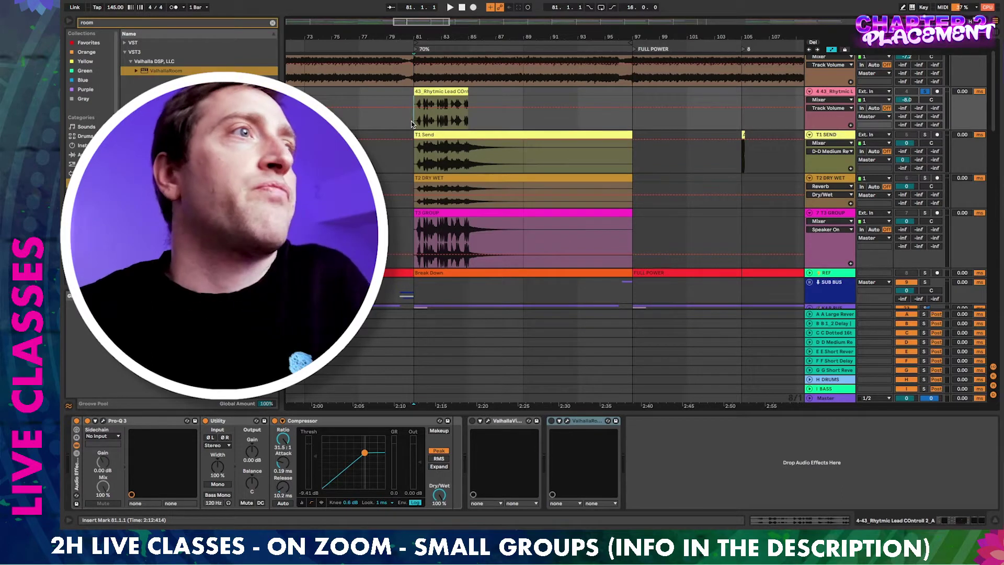
scroll(834, 148, down, 1)
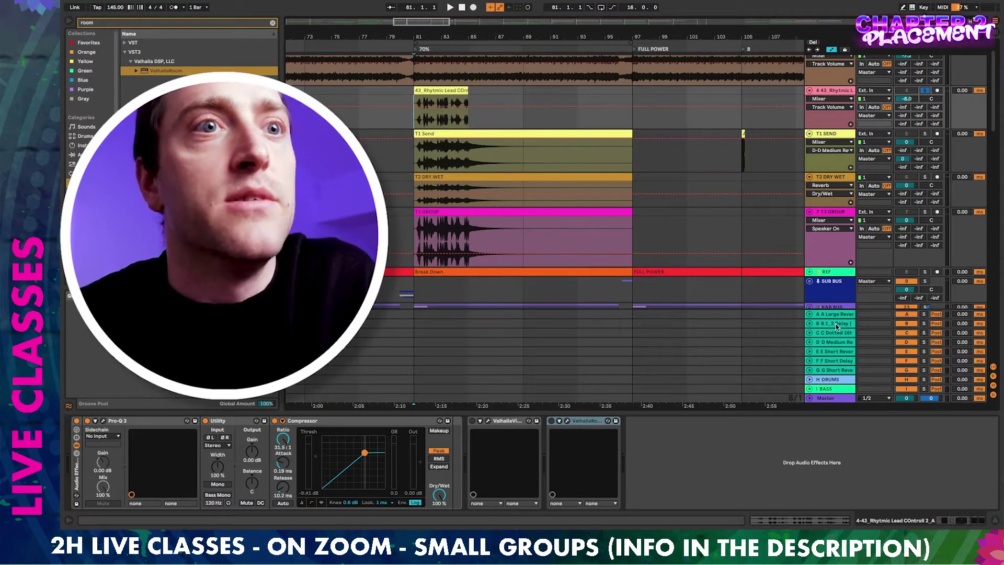
drag(902, 164, 903, 168)
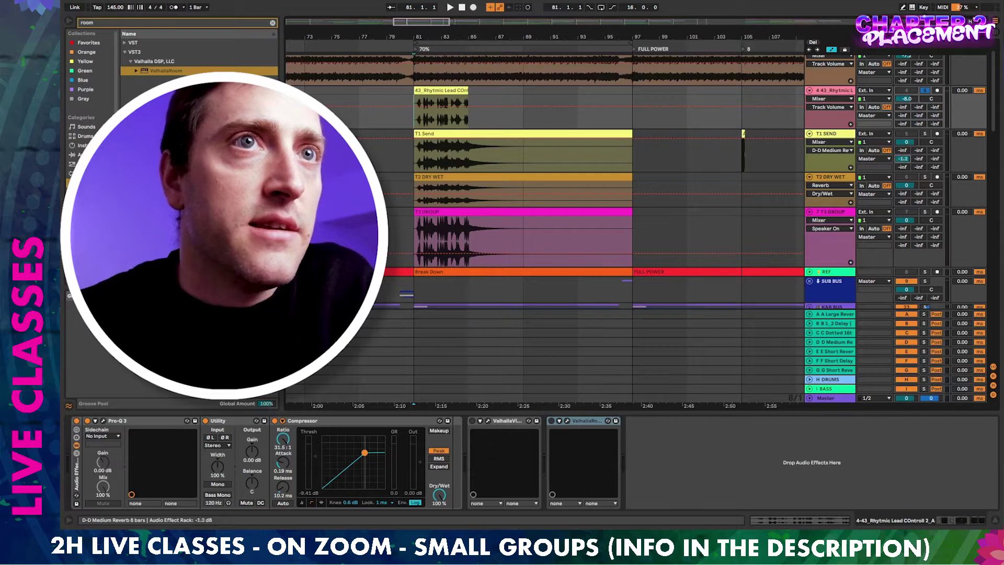
right_click(903, 164)
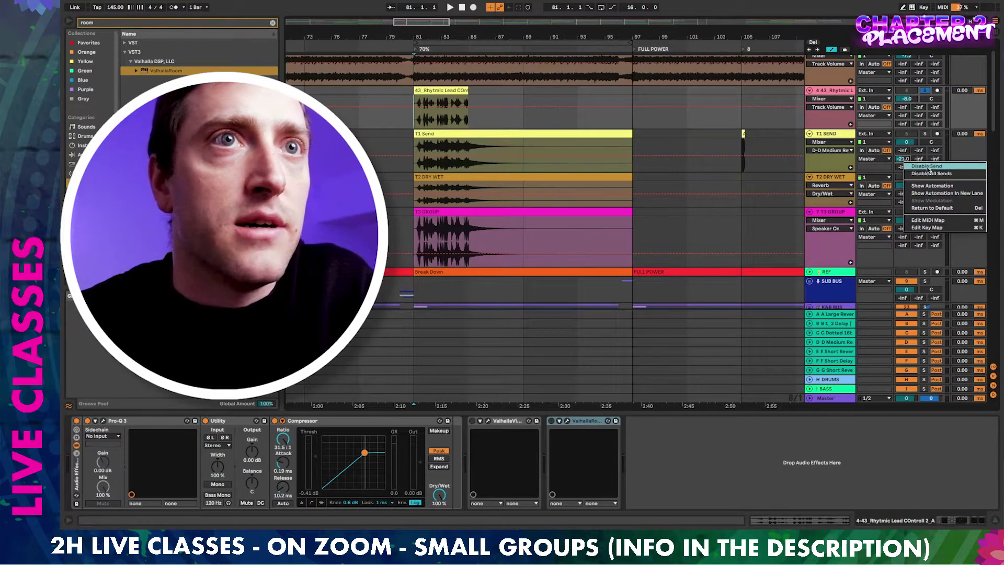
click(903, 160)
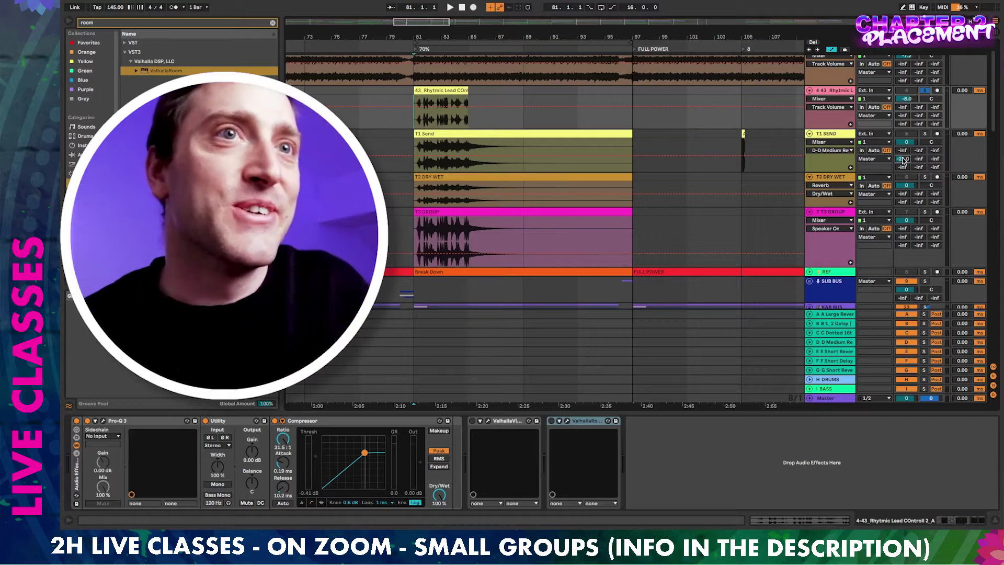
scroll(869, 251, up, 1)
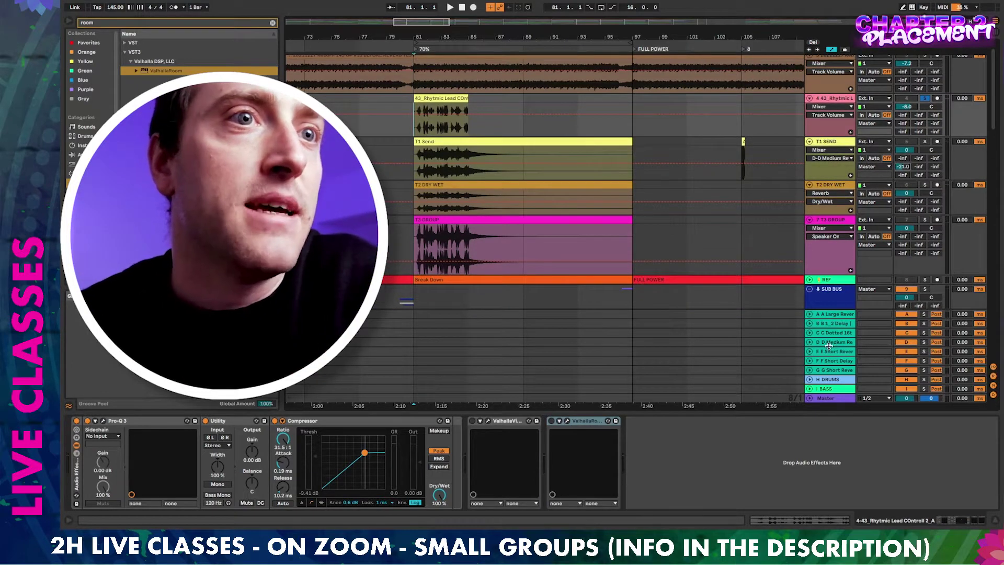
click(833, 342)
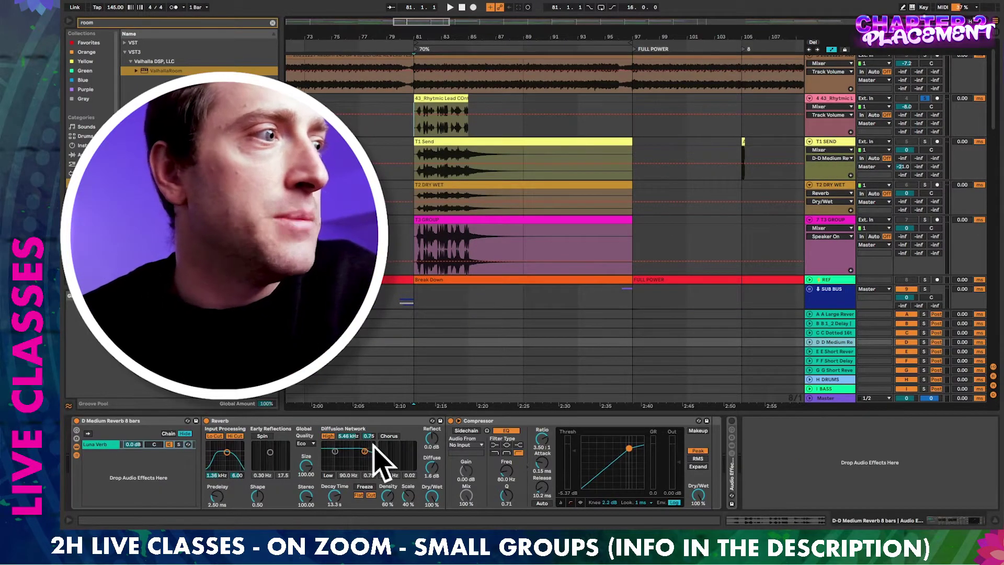
Step: Adjust the T1 SEND track's send to the D Medium Reverb return to -11.6 dB
click(845, 145)
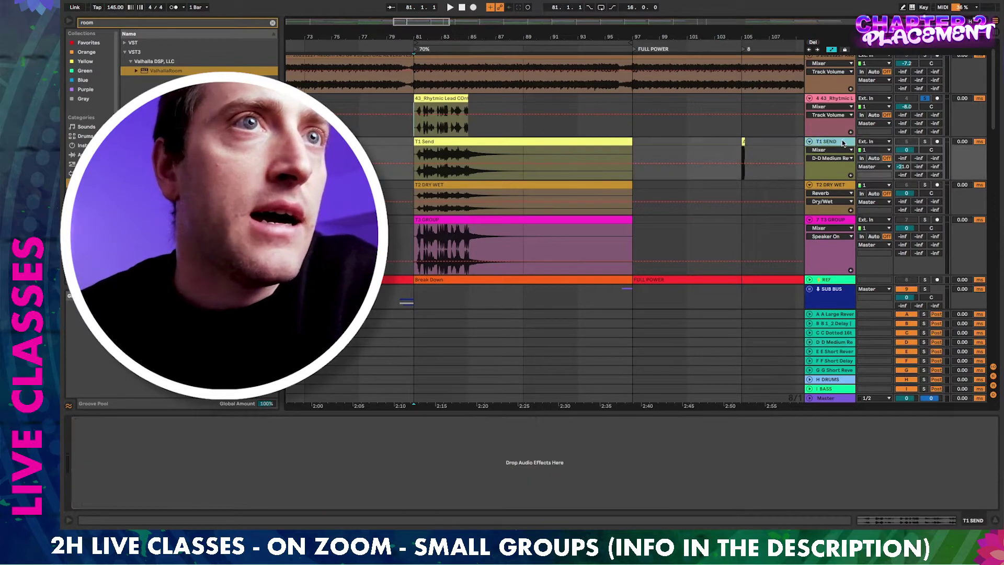
drag(903, 167, 903, 137)
right_click(906, 169)
click(904, 169)
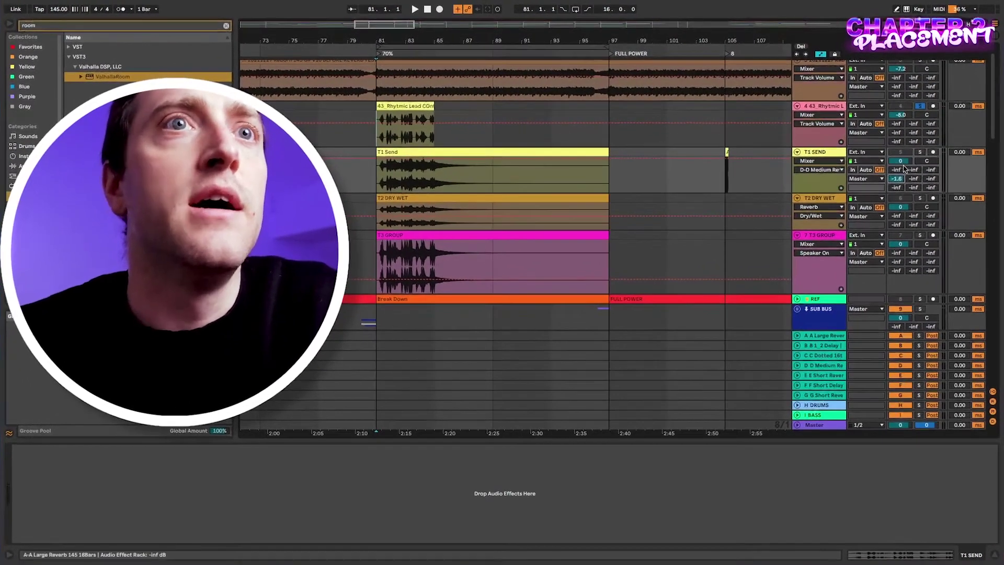
mouse_move(900, 180)
mouse_down()
mouse_move(899, 220)
mouse_move(909, 179)
mouse_up()
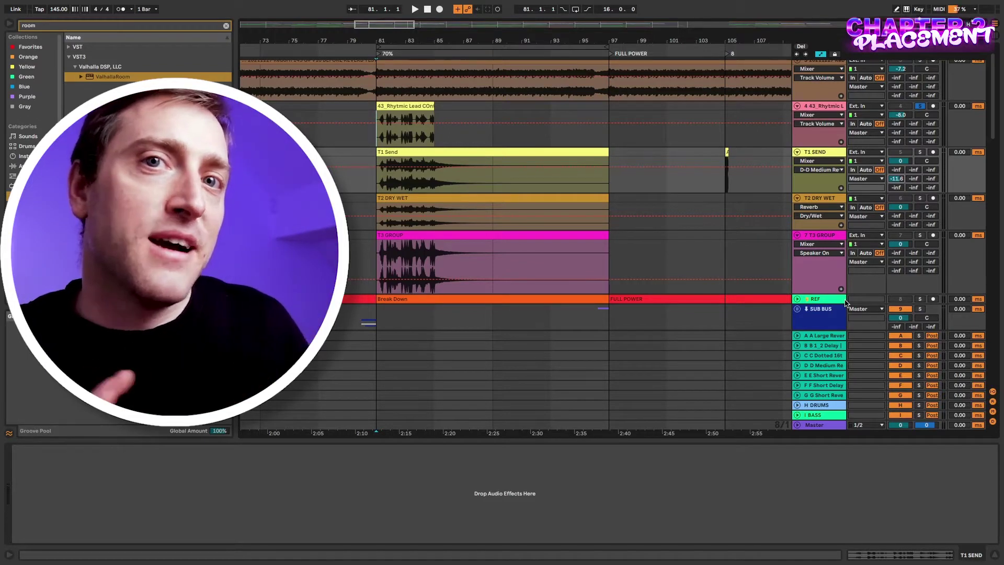
Step: Try the Reverb's Dry/Wet at 100% on the T2 DRY WET track and return it to 50%
click(432, 198)
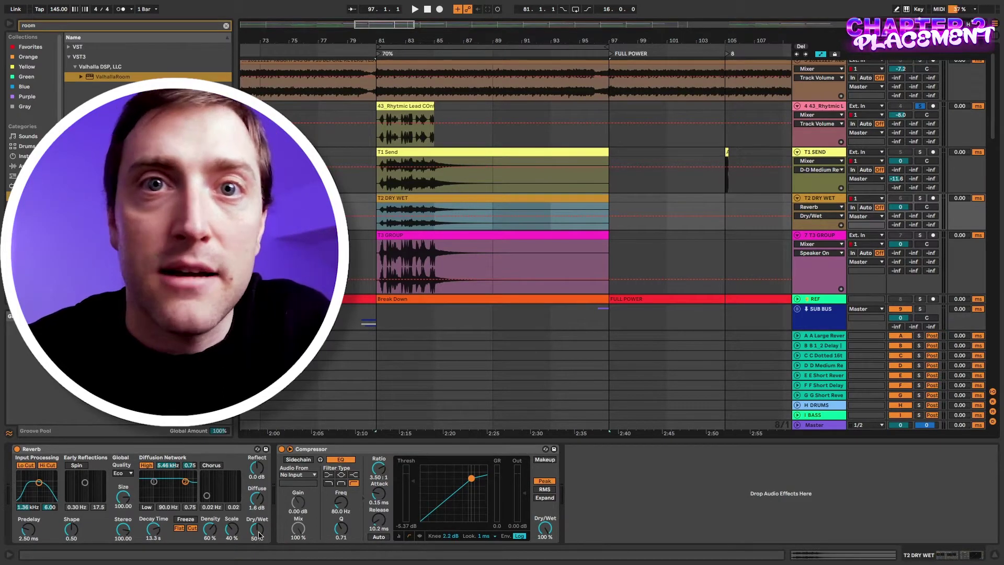
drag(258, 529, 258, 502)
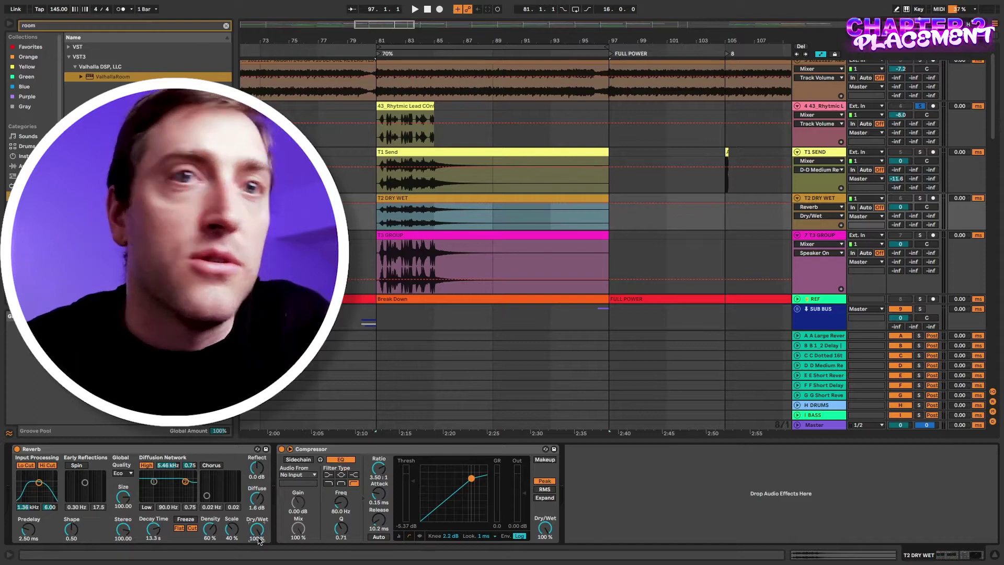
drag(259, 538, 259, 564)
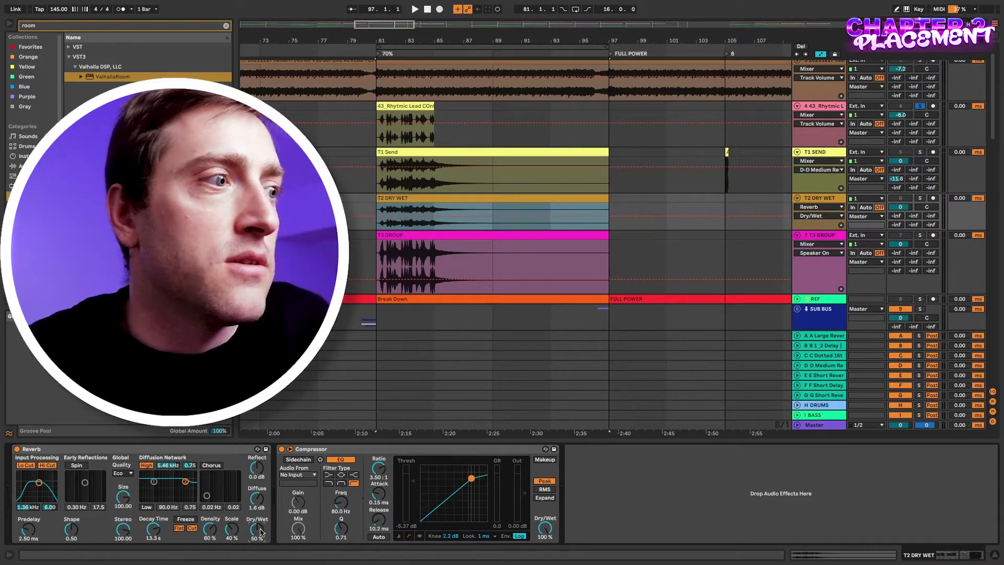
mouse_move(258, 524)
mouse_down()
mouse_move(258, 544)
mouse_move(259, 535)
mouse_up()
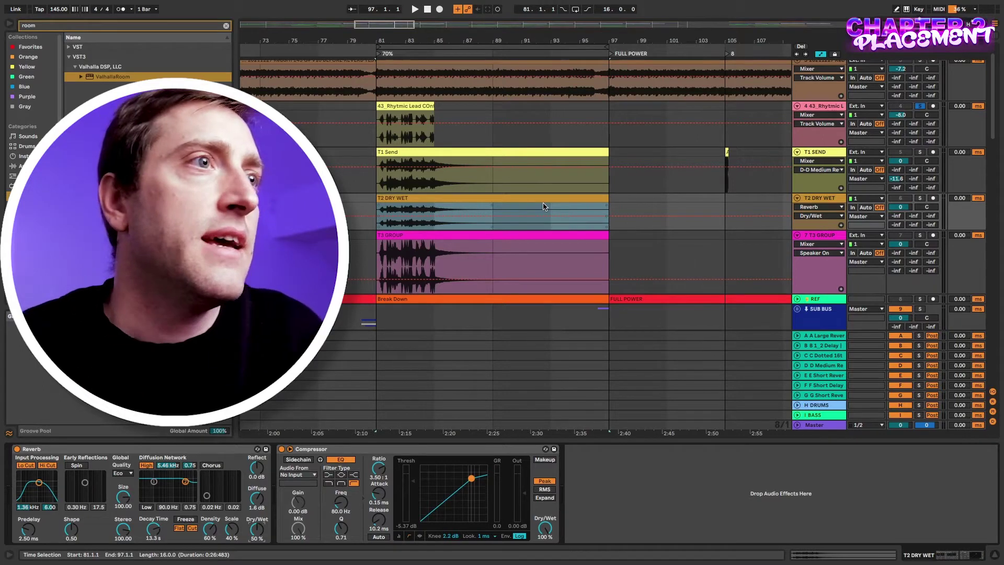
Step: Examine the WET and DRY chains of the D Medium Reverb rack on T3 GROUP, and view the track's options
click(482, 238)
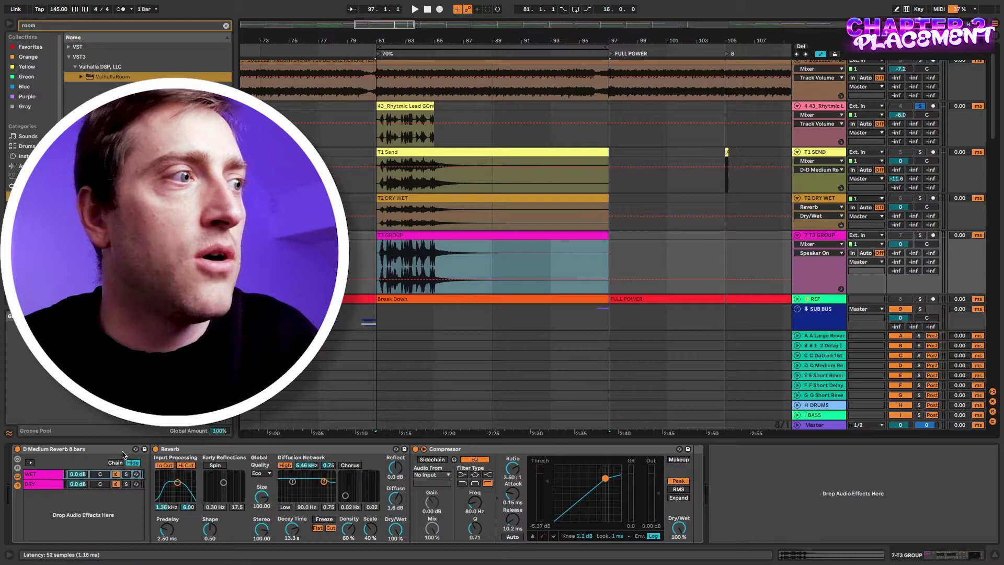
click(44, 476)
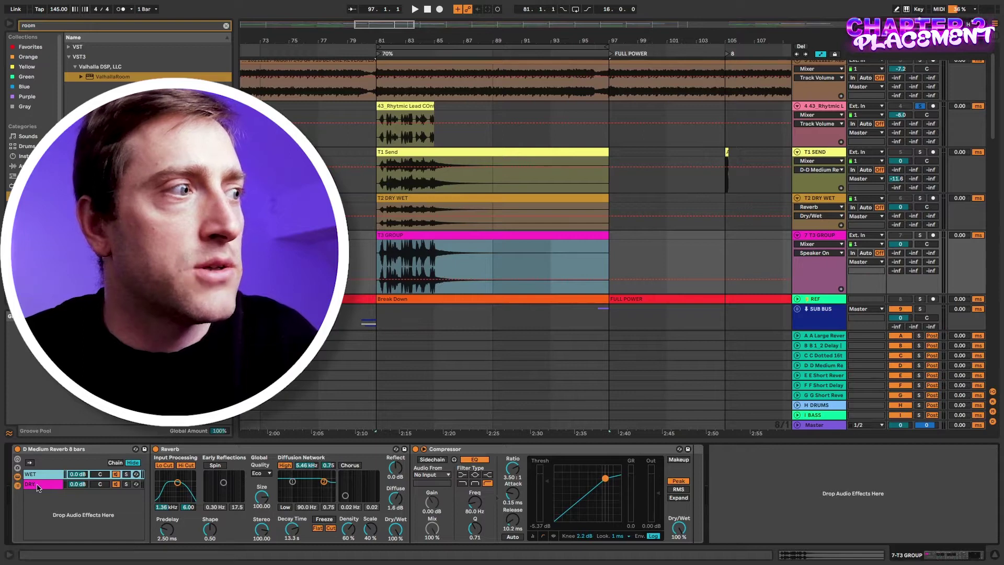
click(56, 473)
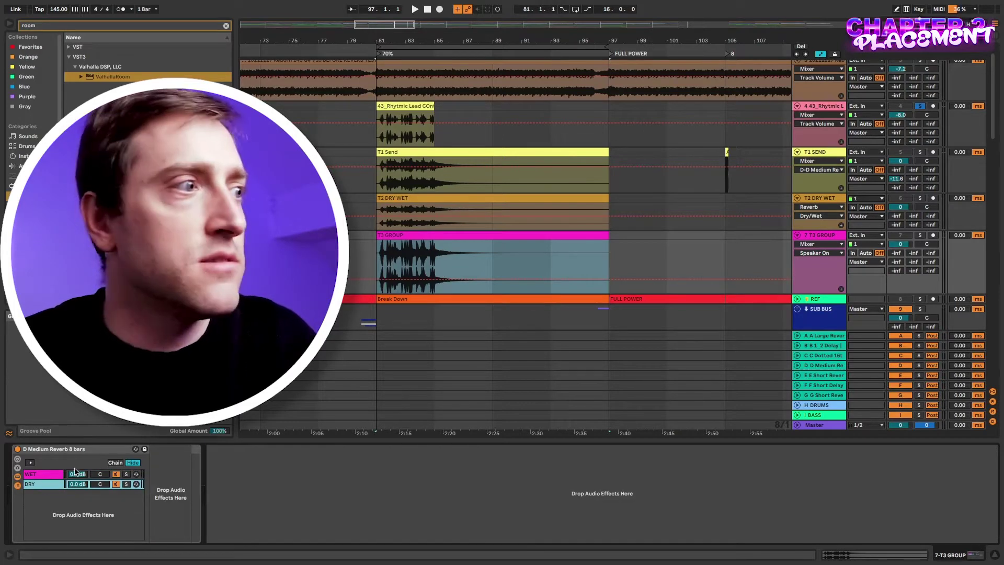
click(52, 484)
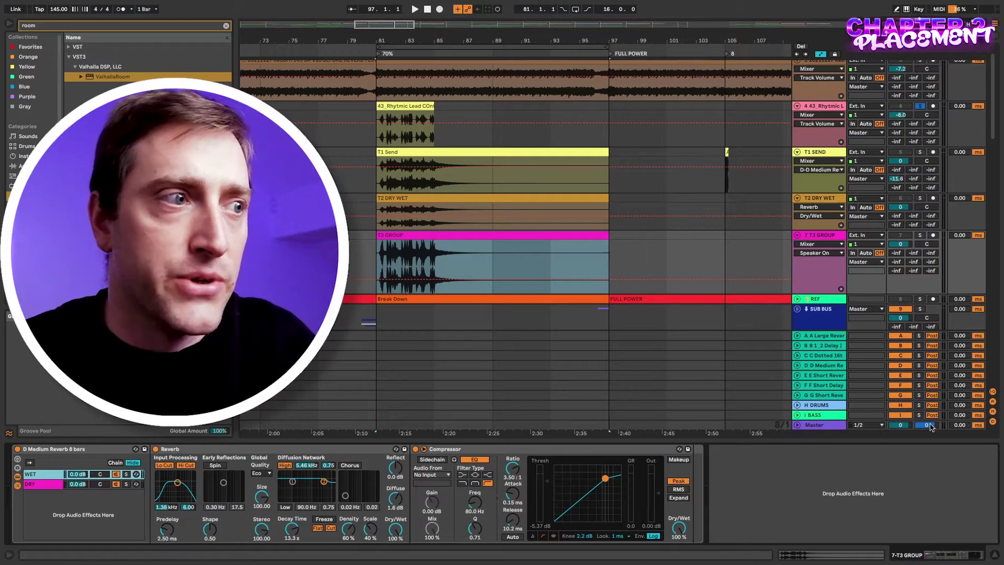
mouse_move(76, 474)
mouse_down()
mouse_move(76, 502)
mouse_move(76, 471)
mouse_up()
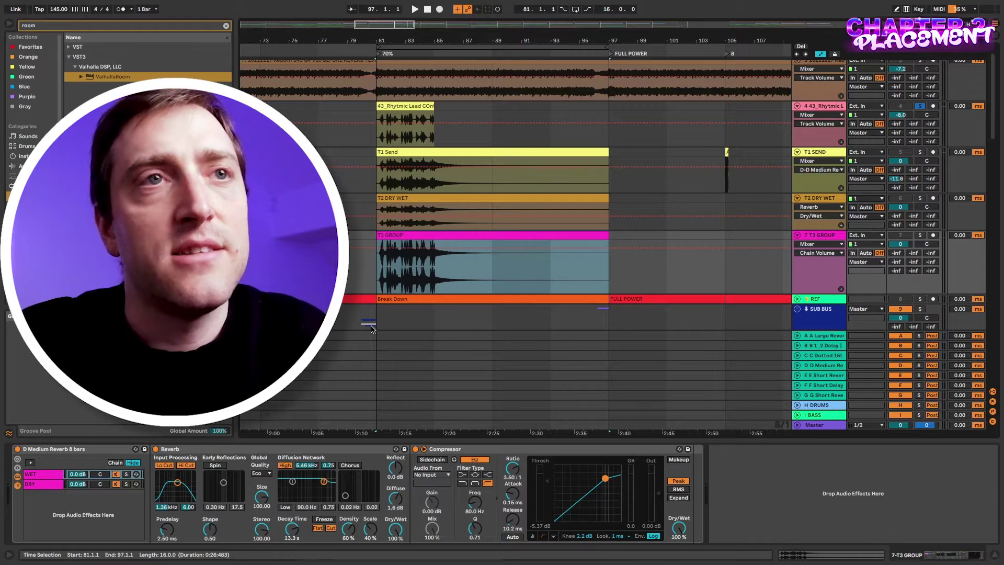
right_click(828, 238)
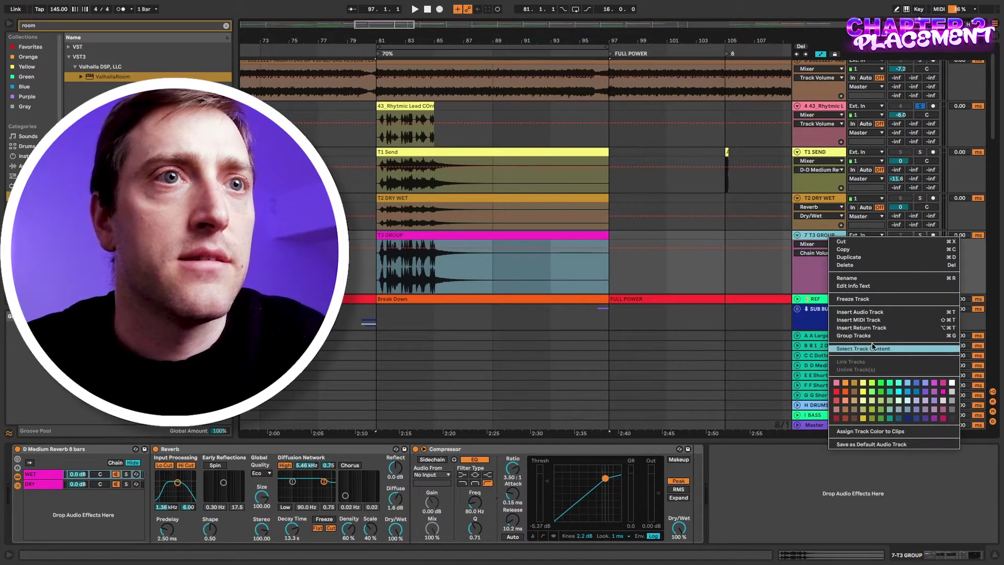
click(812, 236)
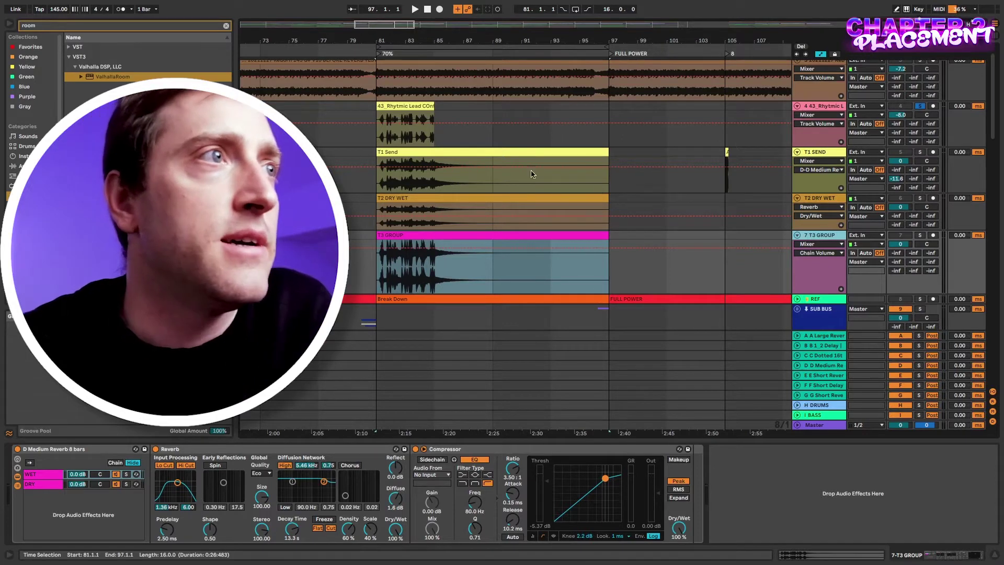
Step: Set T1 SEND's D Medium Reverb send to 0 dB, and open the audio export settings for the lead clip's range without exporting
click(796, 181)
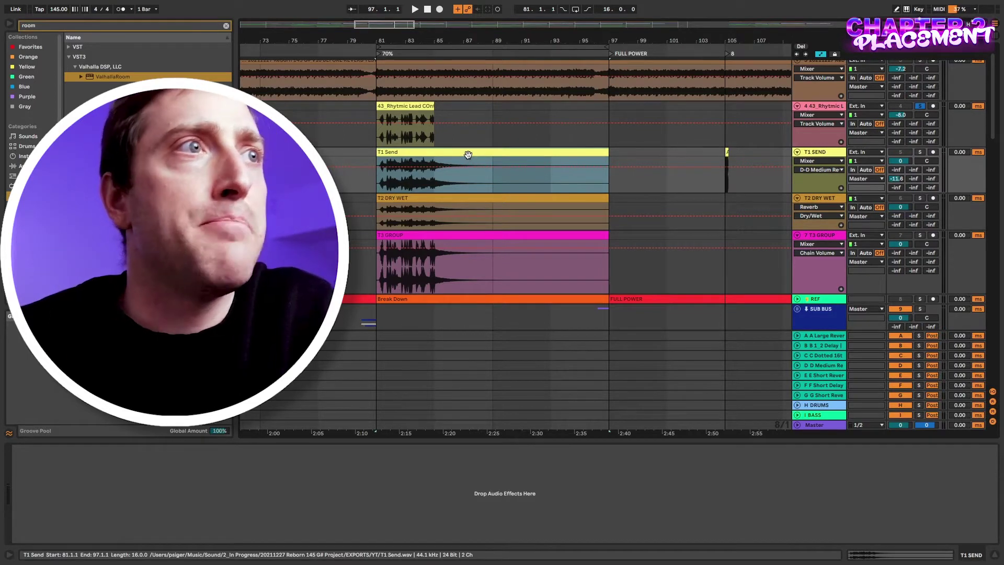
click(403, 118)
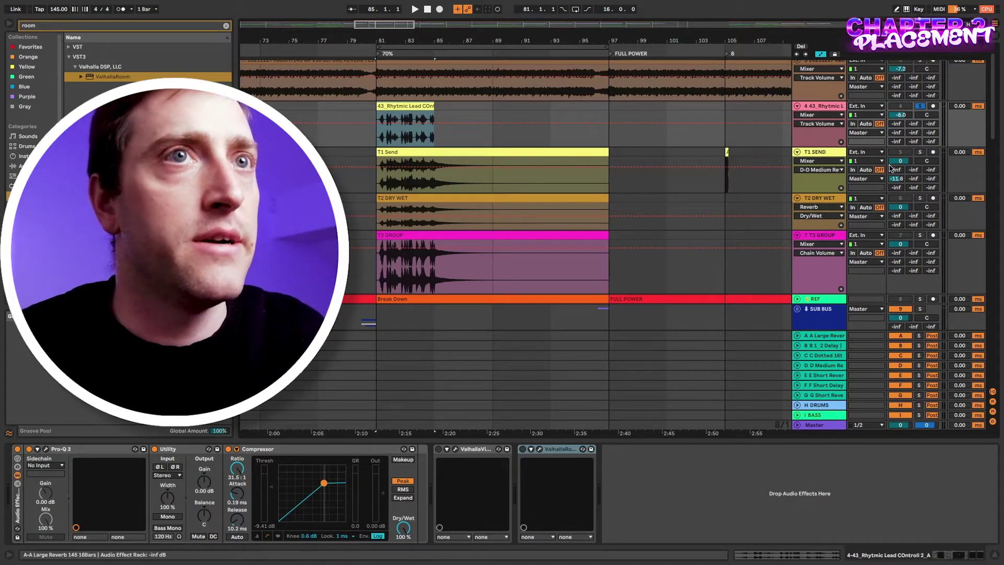
drag(894, 180, 895, 155)
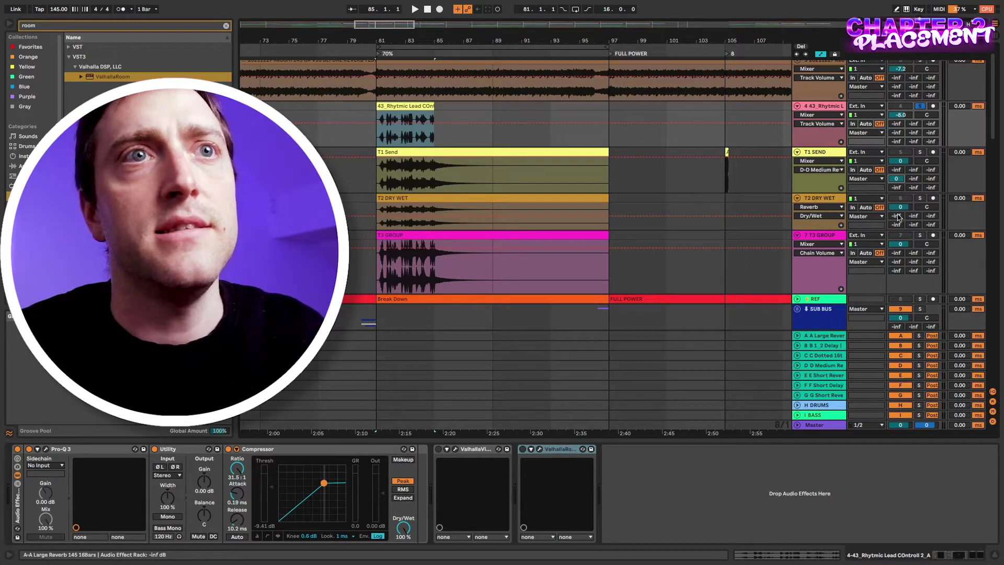
key(super+shift+r)
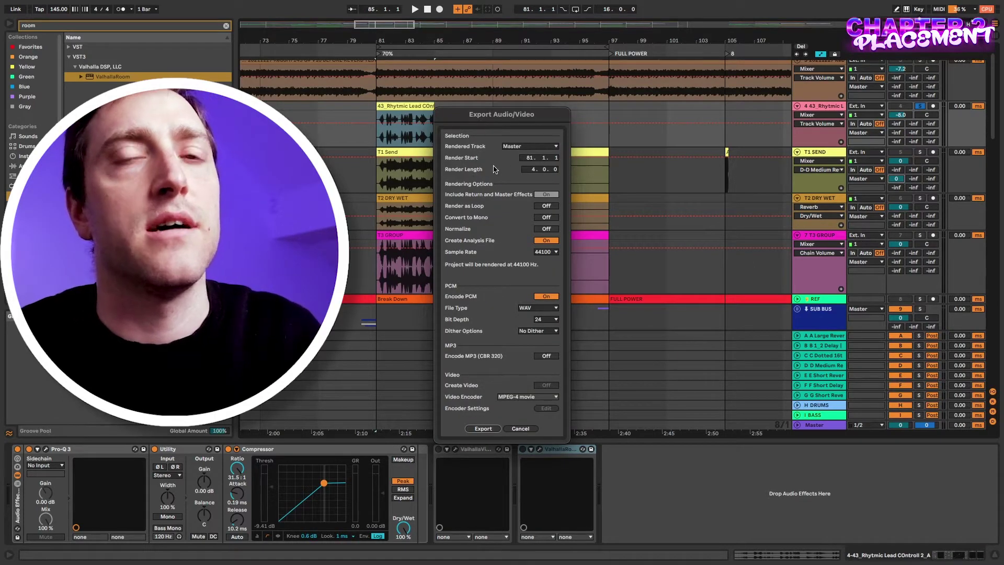
click(522, 429)
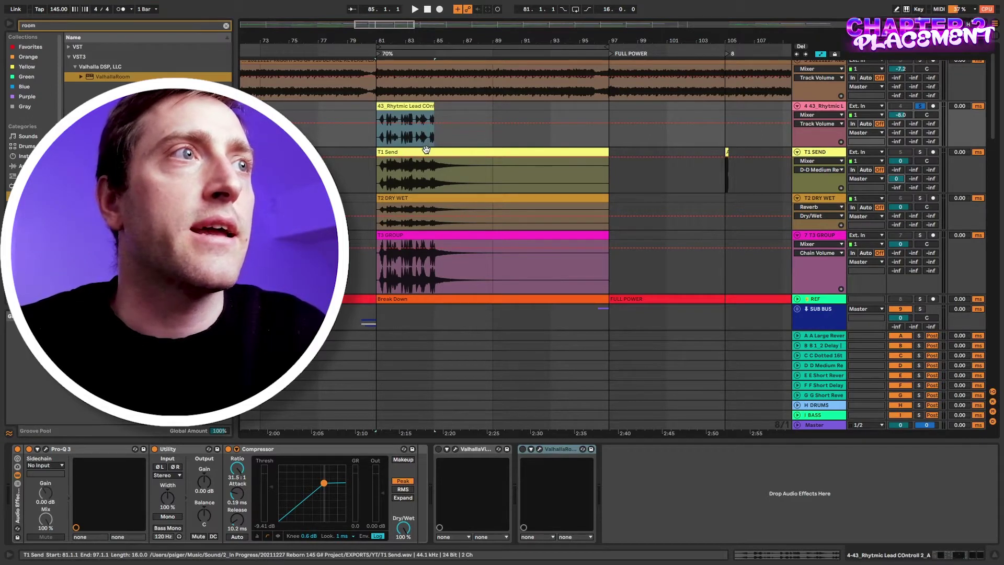
Step: Reset the T1 SEND track's D Medium Reverb send to -inf and select the T1 Send clip
double_click(898, 181)
click(565, 152)
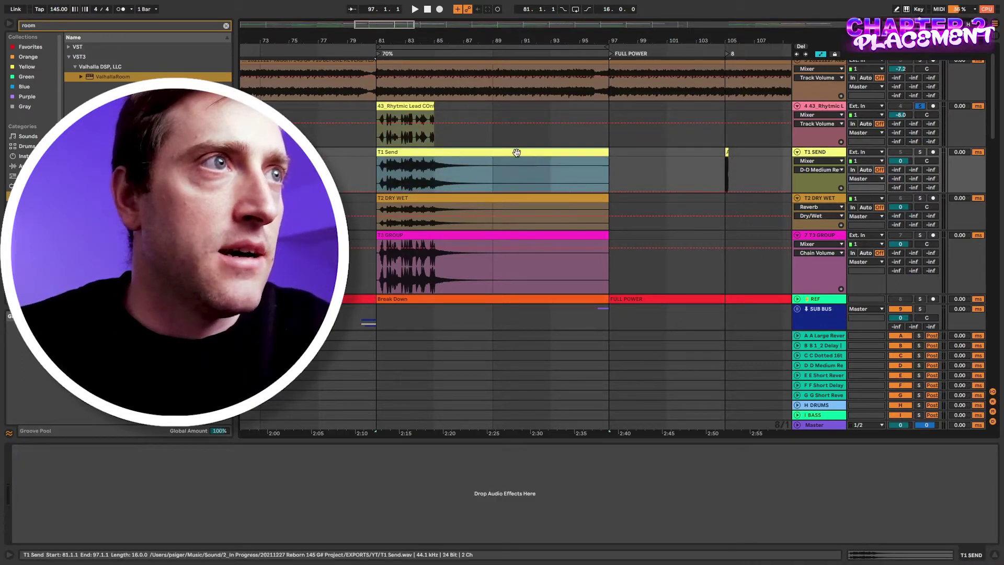
Step: Delete the Reverb and Compressor from T2 DRY WET and the D Medium Reverb rack from T3 GROUP
click(843, 199)
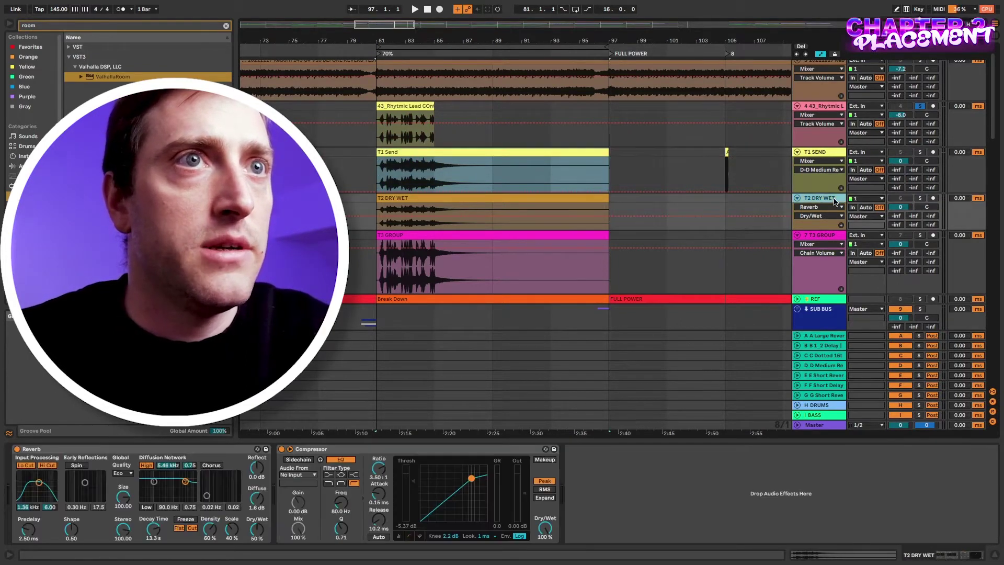
click(154, 449)
shift+click(322, 449)
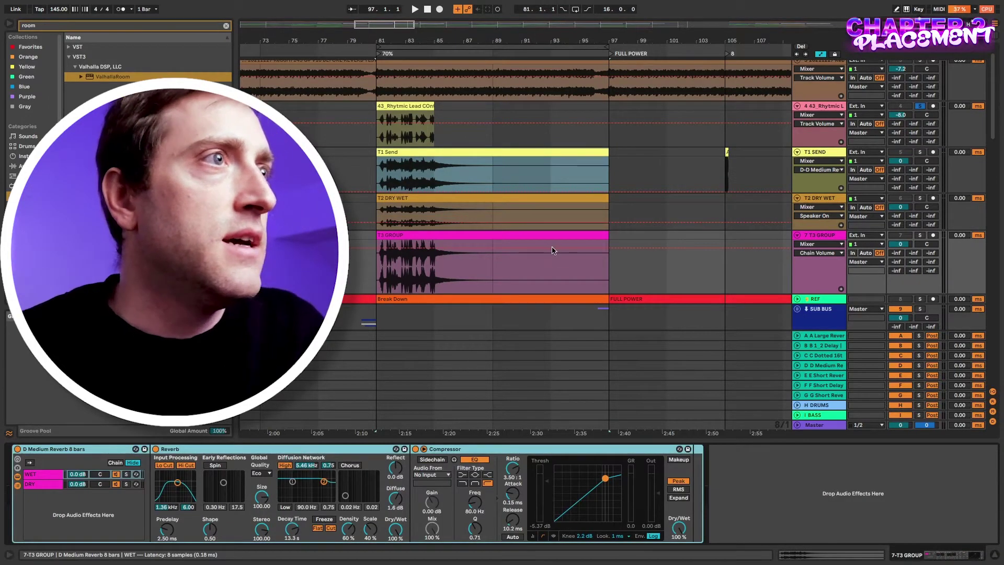
key(Delete)
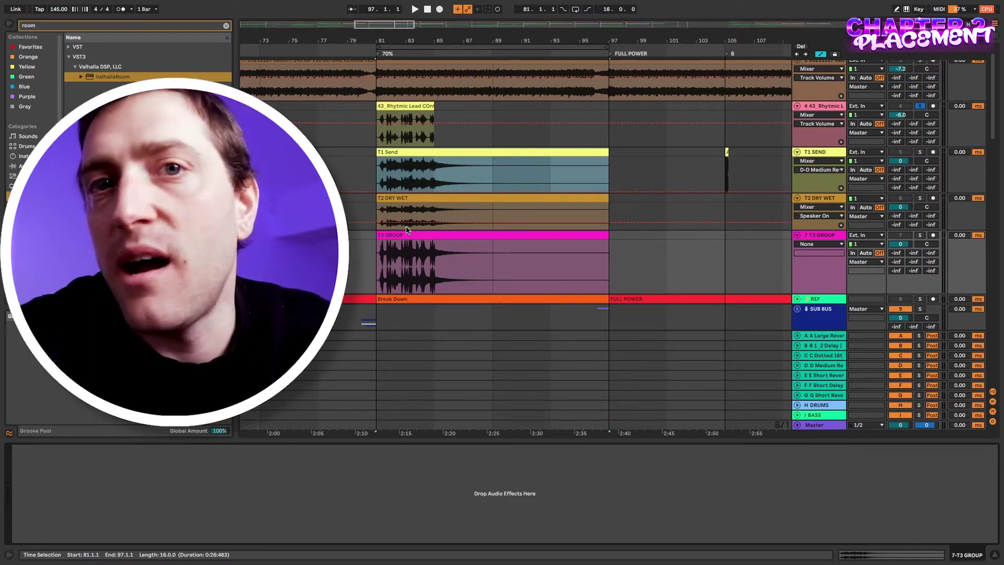
click(477, 152)
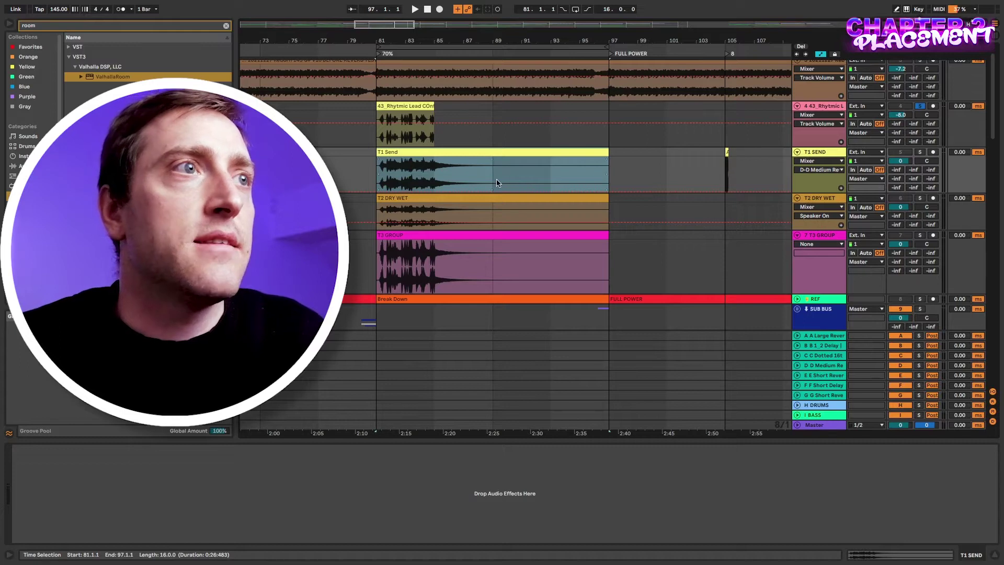
Step: Solo T1 SEND and T2 DRY WET, and add a Utility to T2 DRY WET with left and right phase inverted
key(Down)
click(920, 152)
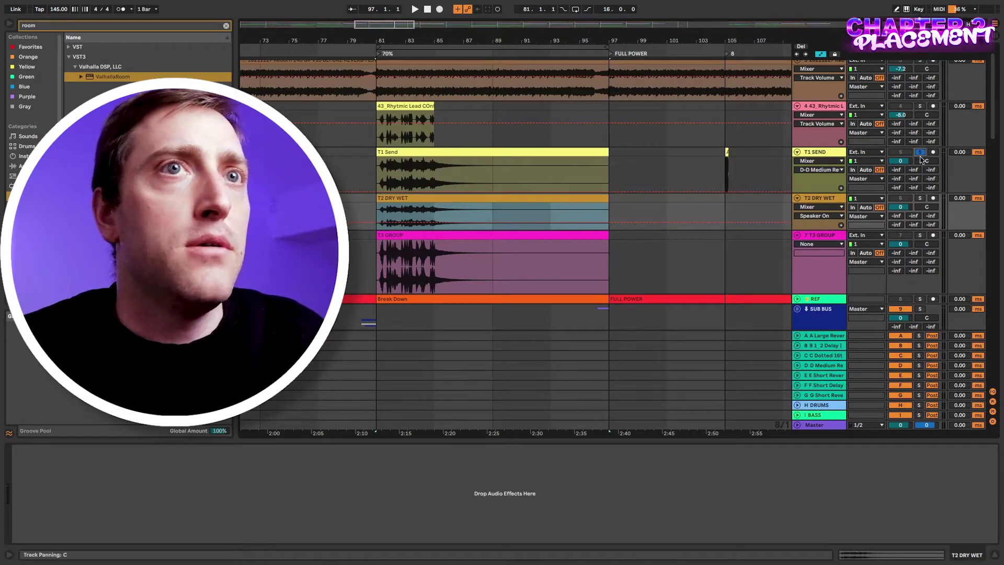
click(920, 198)
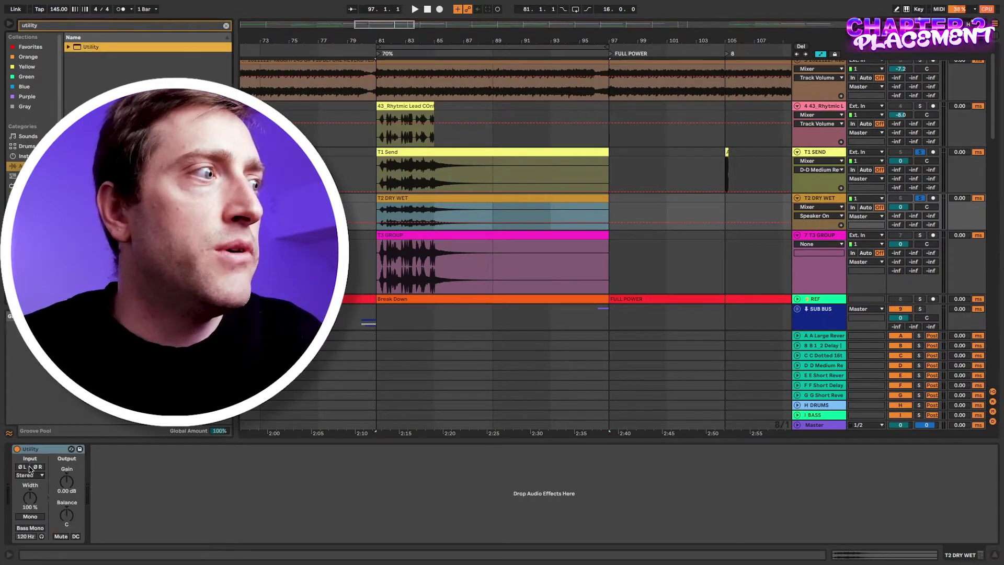
click(40, 468)
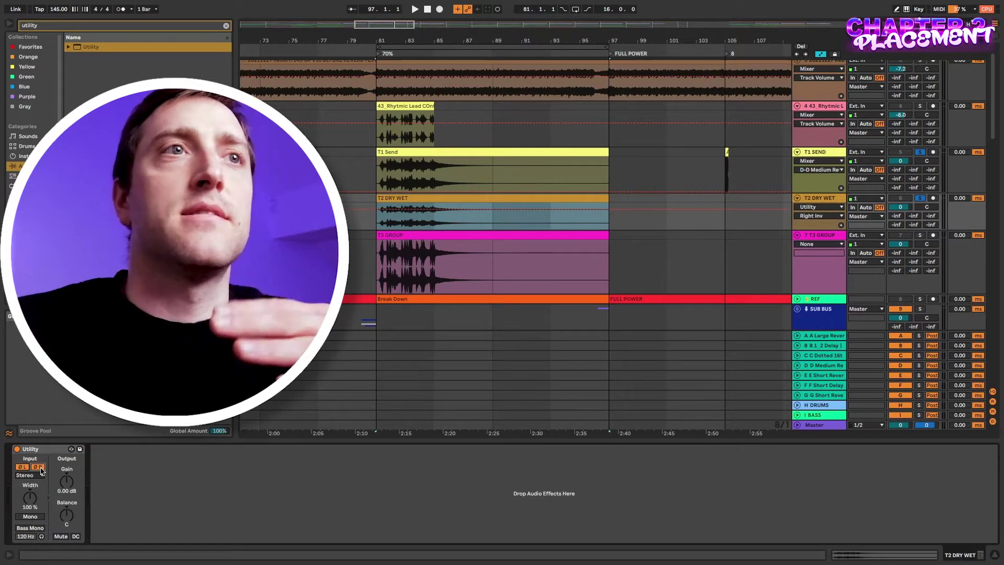
Step: Examine the sine wave clip's cycles at bar 105 on T1 SEND, and return to the rendered lead clips at bar 81
scroll(726, 163, up, 15)
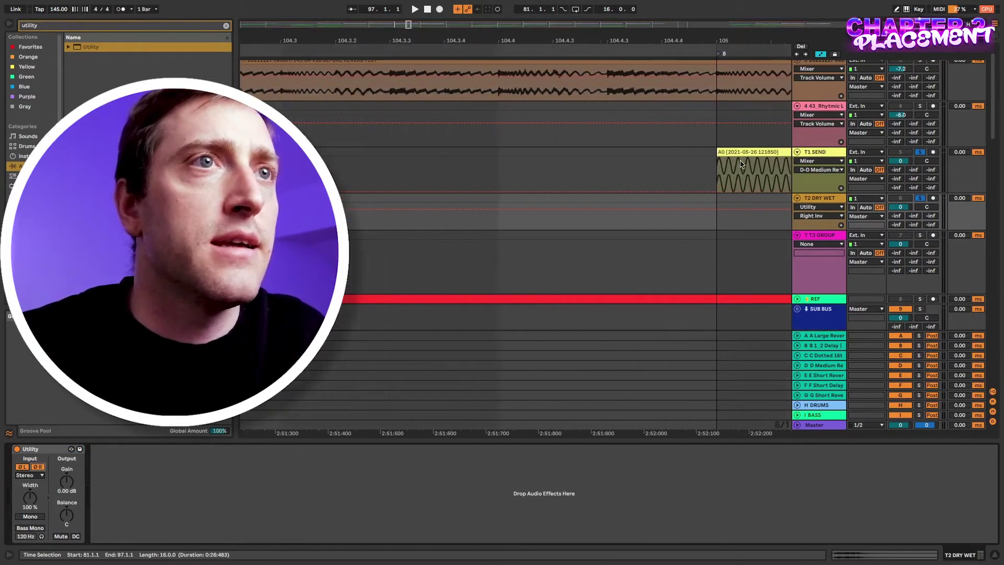
scroll(724, 171, right, 3)
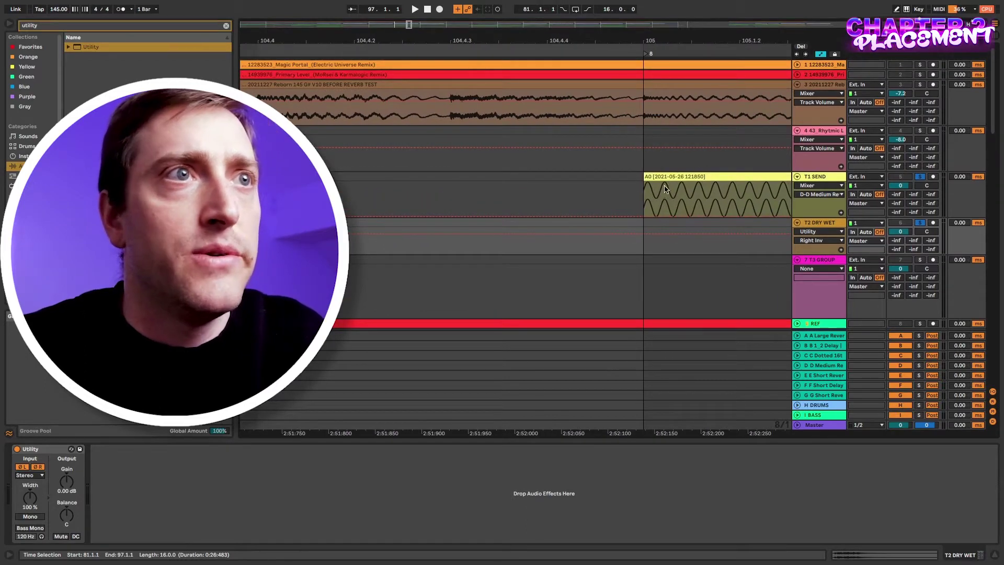
scroll(657, 194, left, 1)
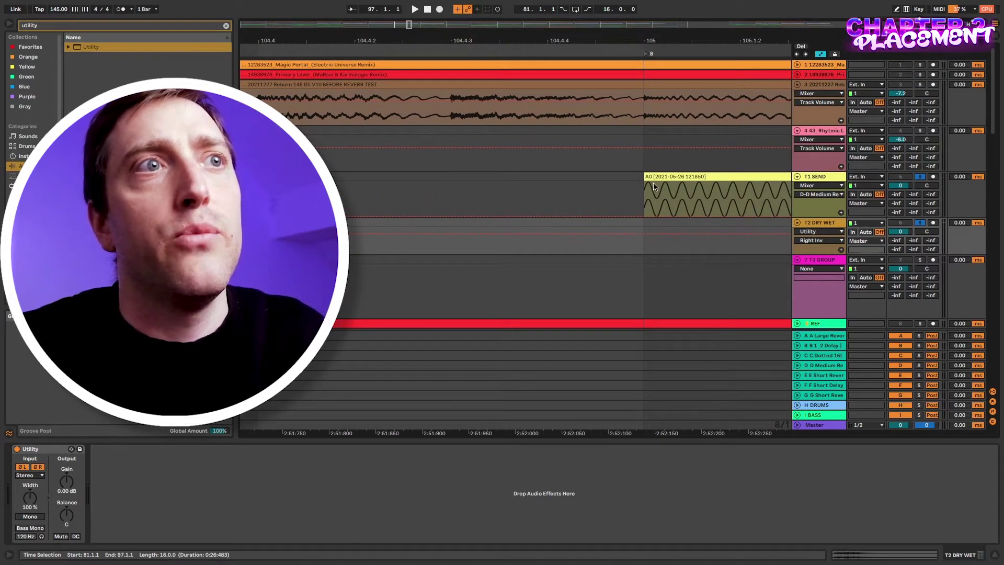
scroll(659, 202, right, 1)
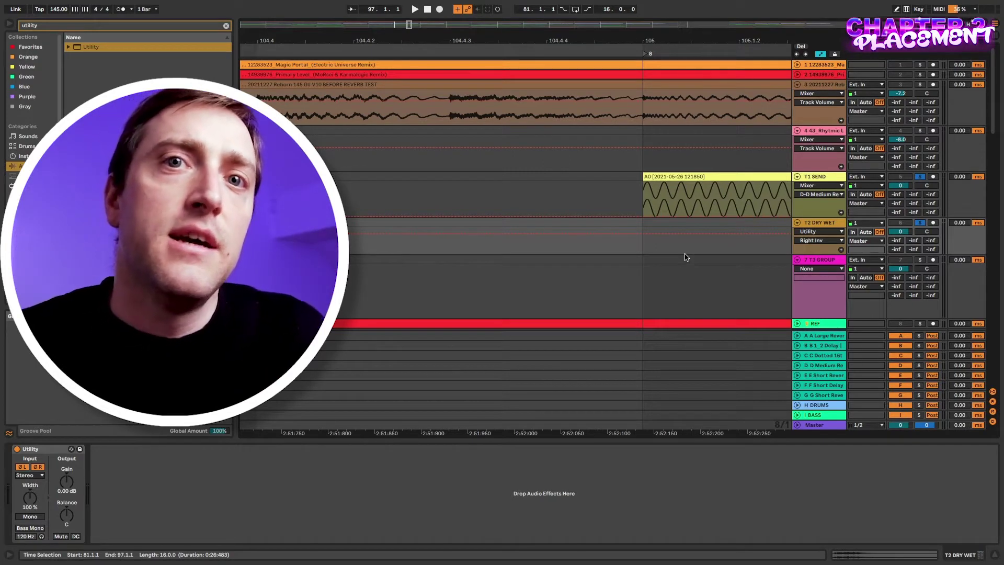
scroll(594, 243, down, 2)
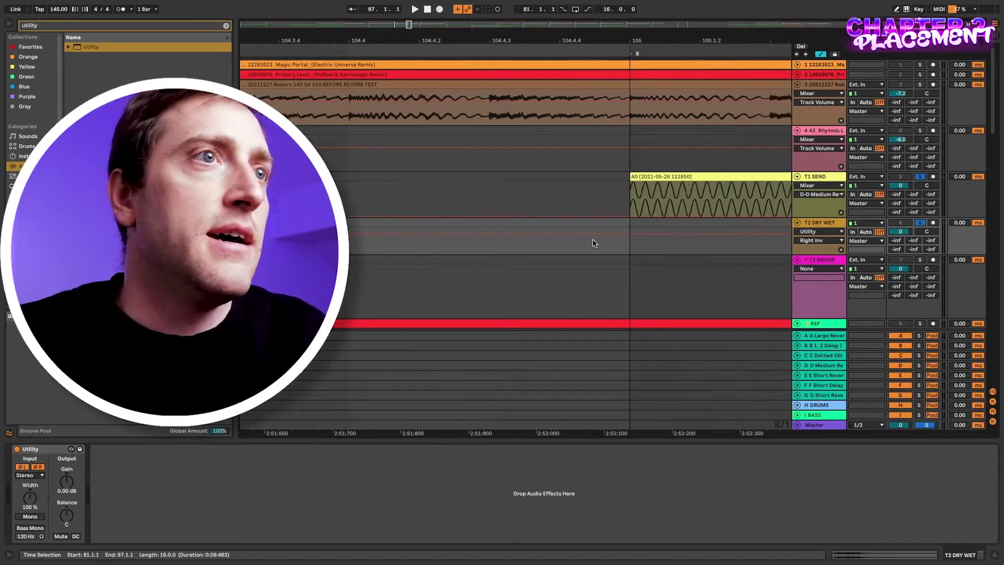
scroll(594, 243, down, 8)
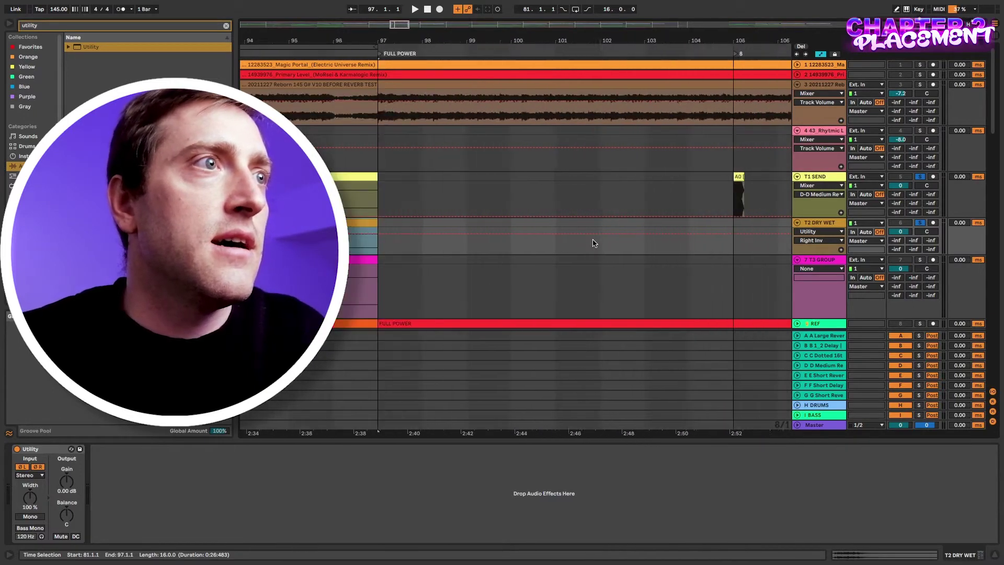
scroll(593, 242, left, 10)
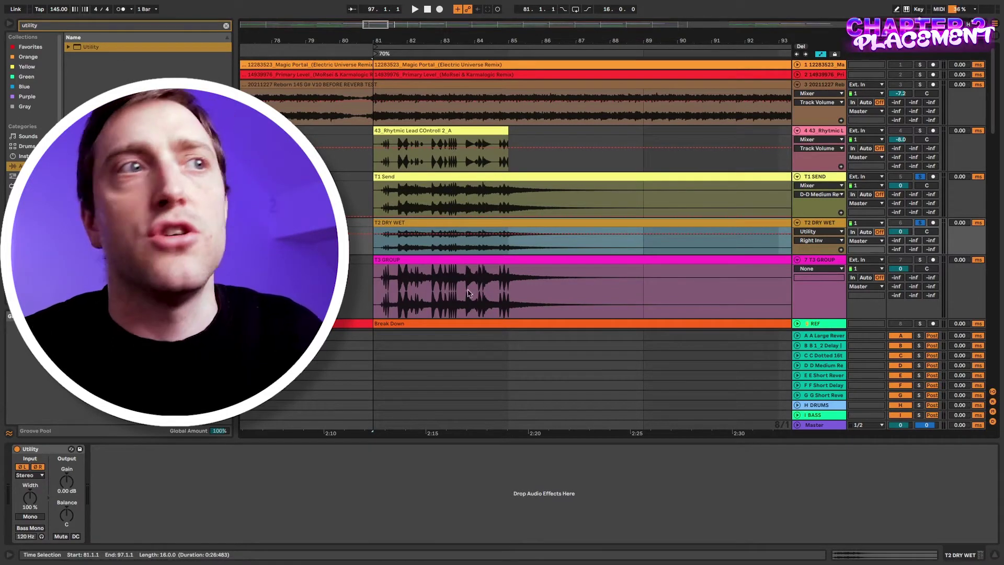
Step: Play T1 SEND against the phase-inverted T2 DRY WET in the Session mixer and check the master peak level
click(370, 197)
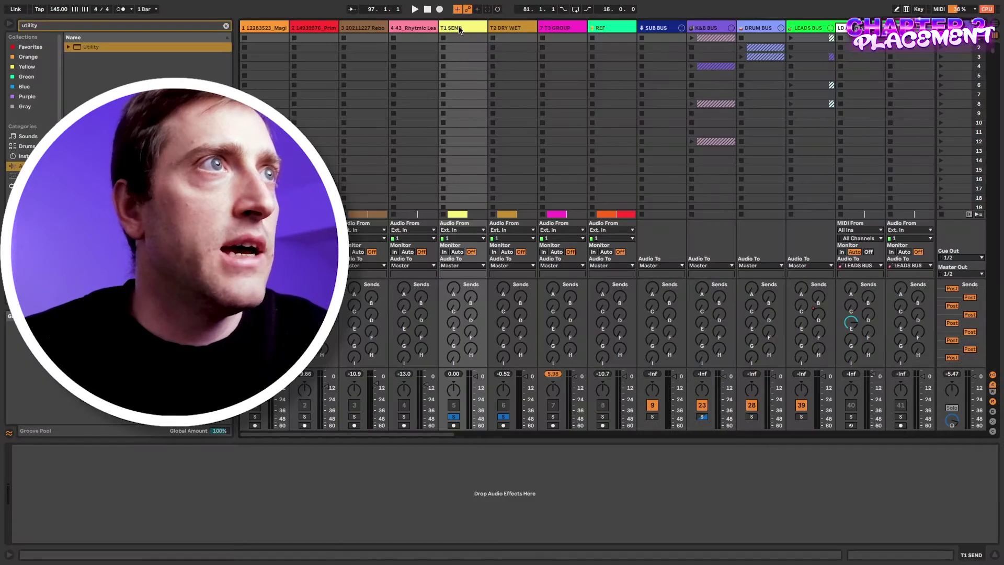
click(516, 32)
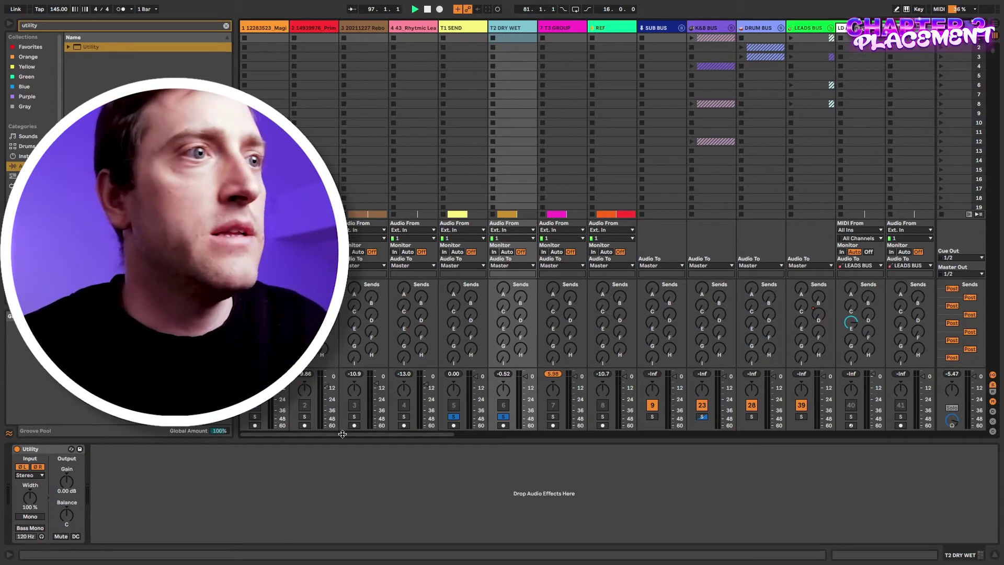
key(space)
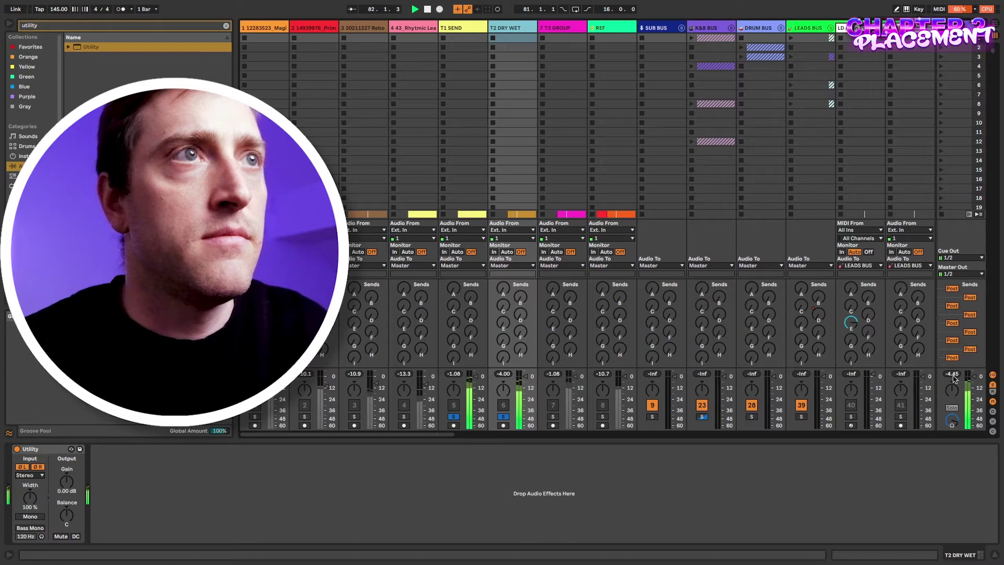
Step: Set the T2 DRY WET track volume to 2.9 dB and replay the phase cancellation test
key(space)
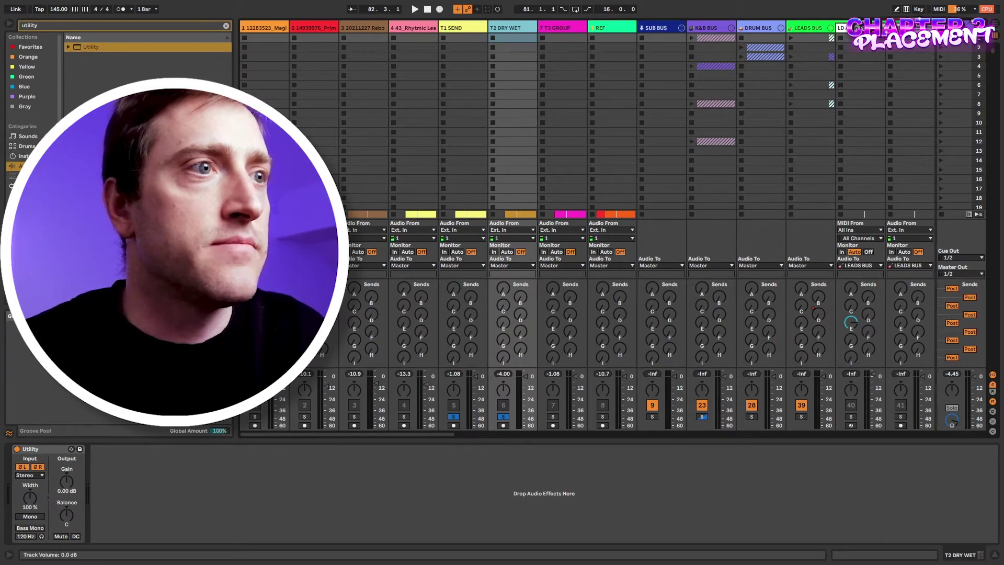
key(space)
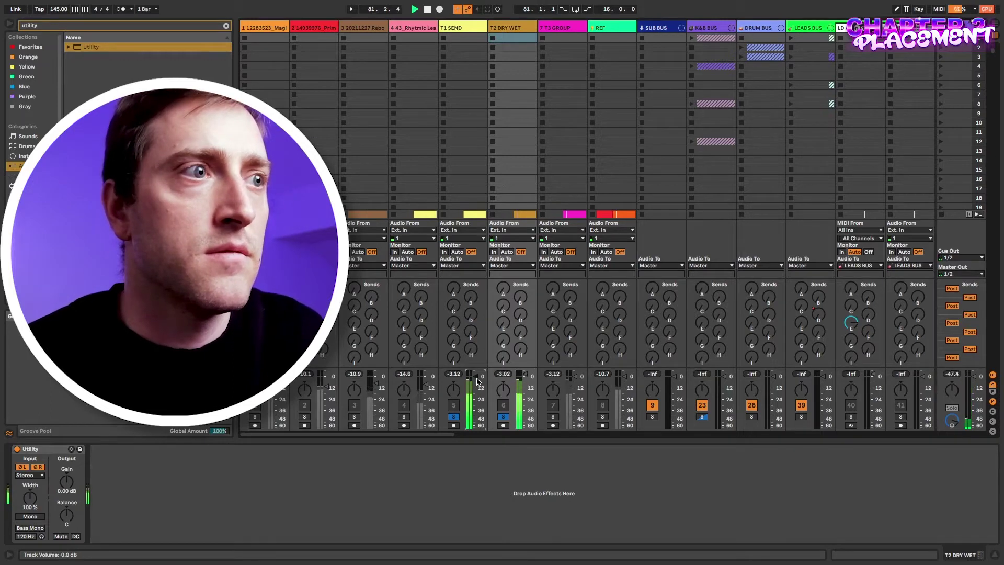
key(Tab)
key(Tab)
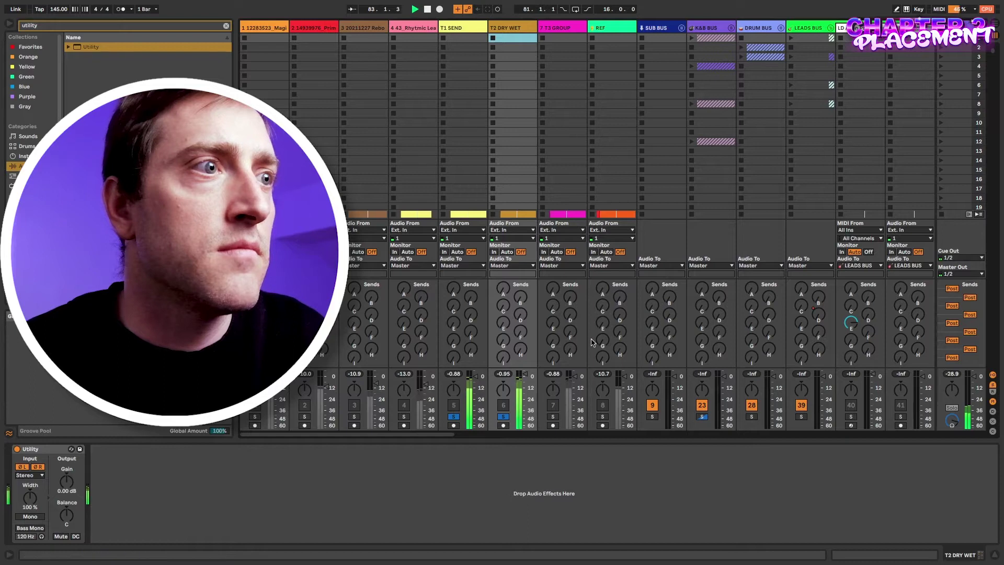
Step: Inspect the residual signal of T1 SEND against T2 DRY WET in SPAN Plus on the master, and stop playback
key(space)
key(space)
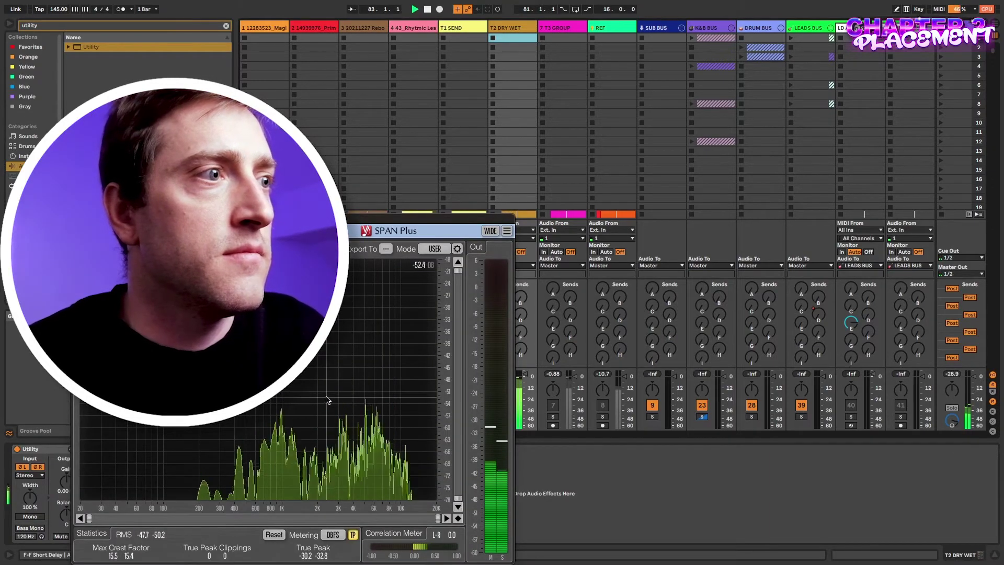
click(79, 219)
key(space)
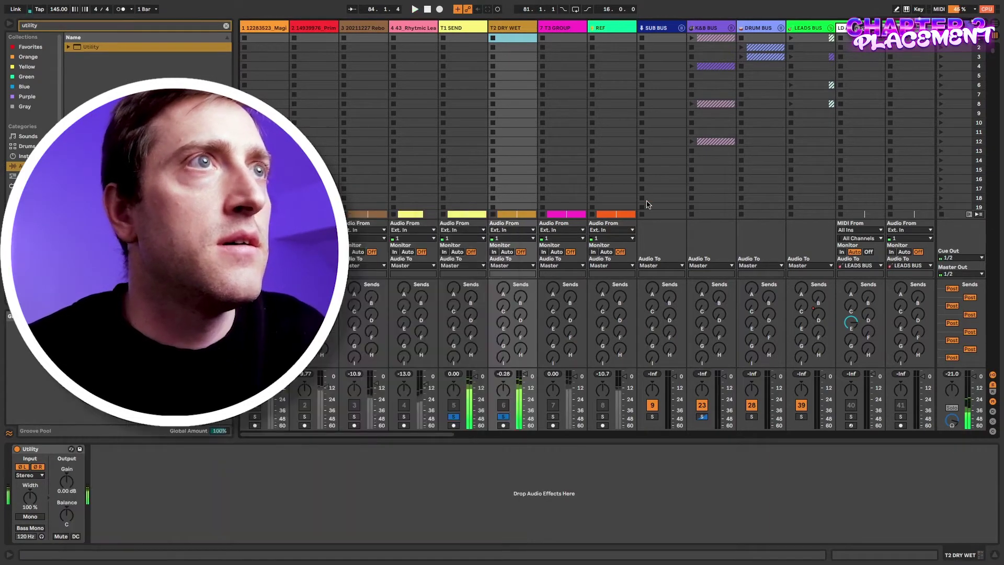
Step: Move the phase-inverting Utility from T2 DRY WET to T3 GROUP, solo T3 GROUP with T1 SEND, and play them
key(Tab)
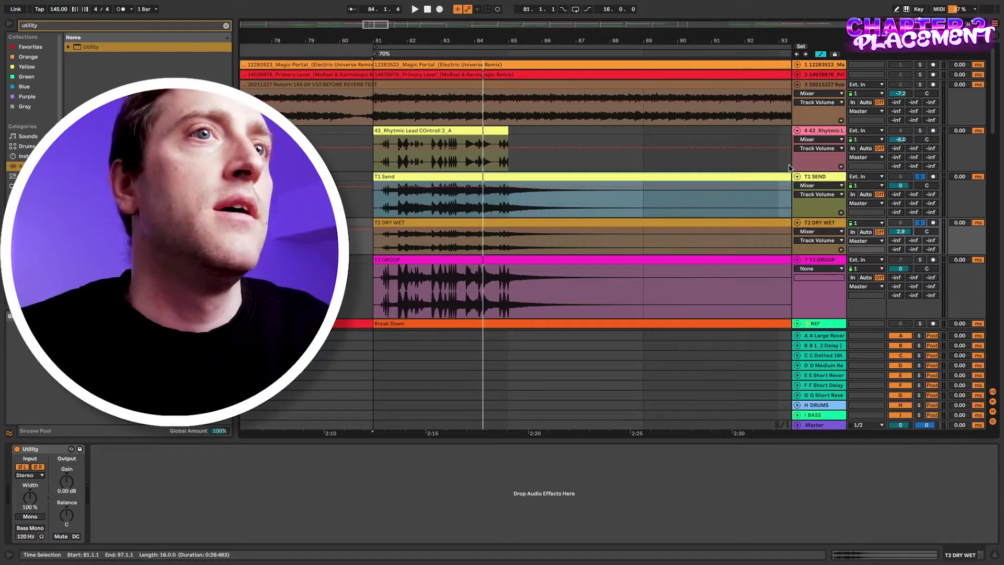
click(819, 224)
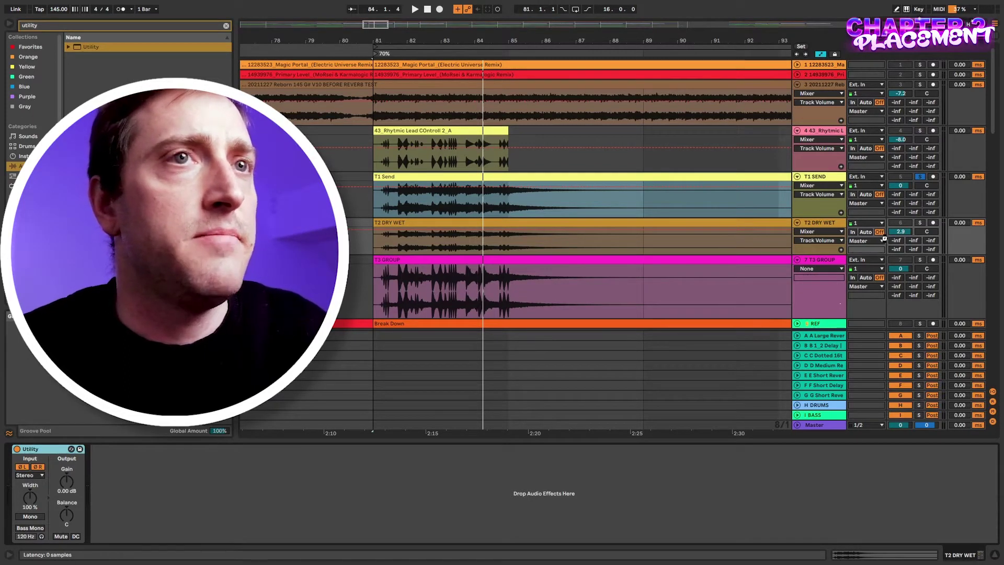
key(Tab)
key(space)
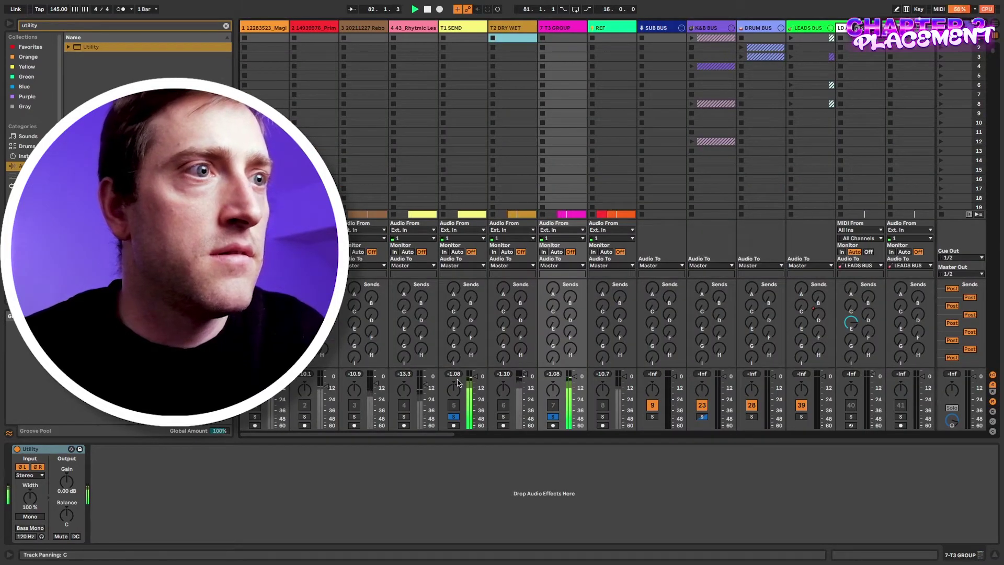
Step: Check T1 SEND against the phase-inverted T3 GROUP in SPAN Plus on the master, and return to the Arrangement
key(space)
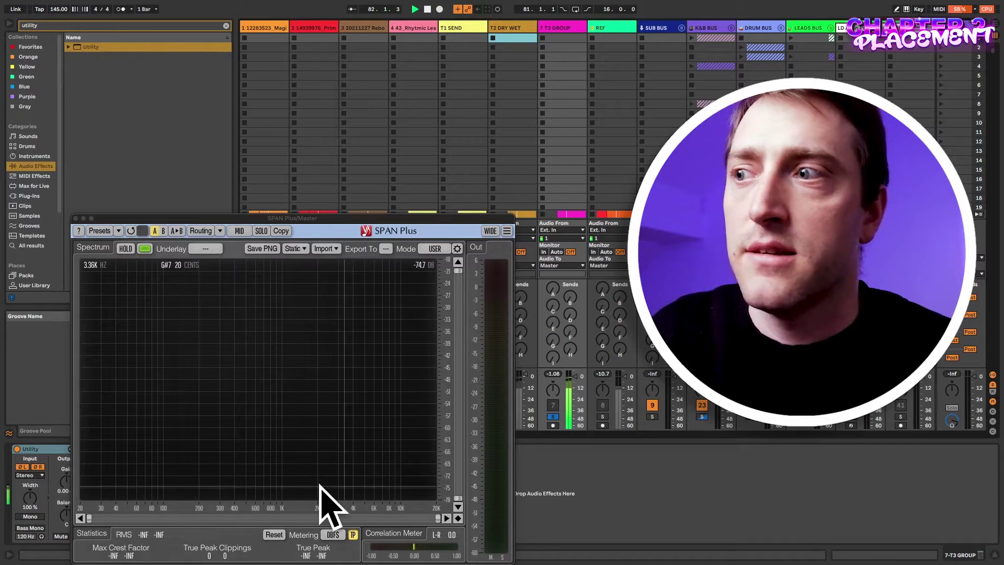
click(74, 219)
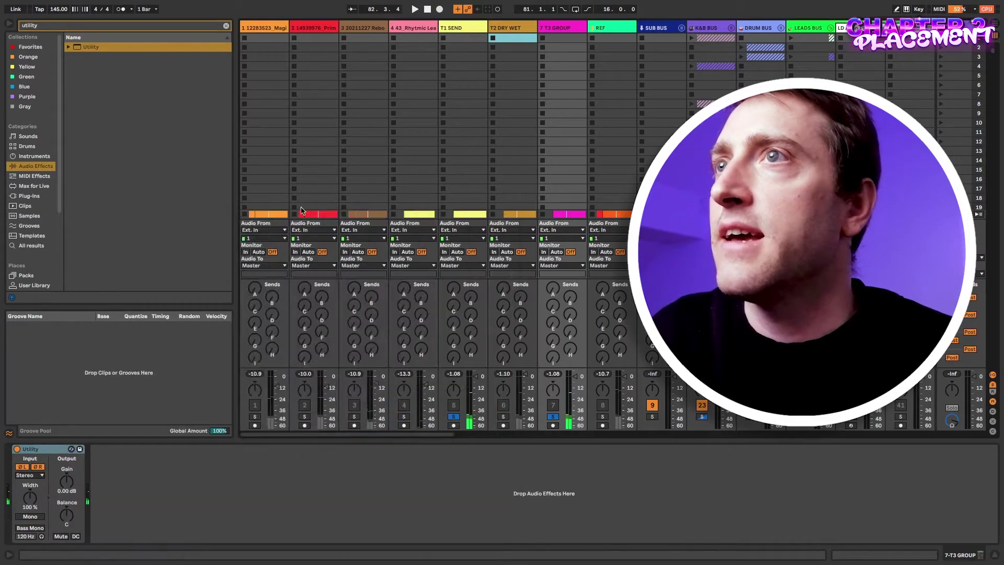
key(Tab)
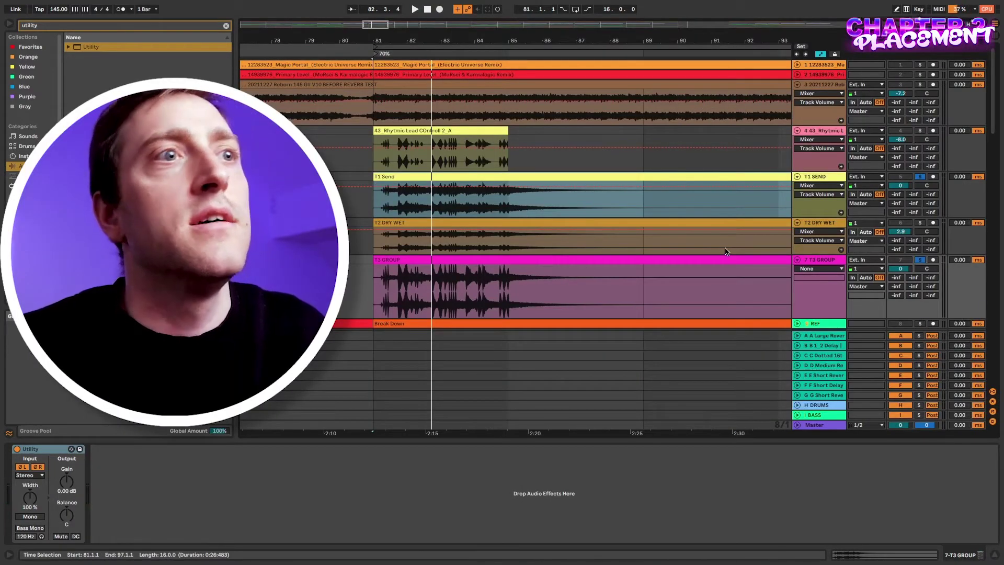
Step: Load FabFilter Pro-R on T3 GROUP, reposition its window, and view its default decay and space settings
click(822, 259)
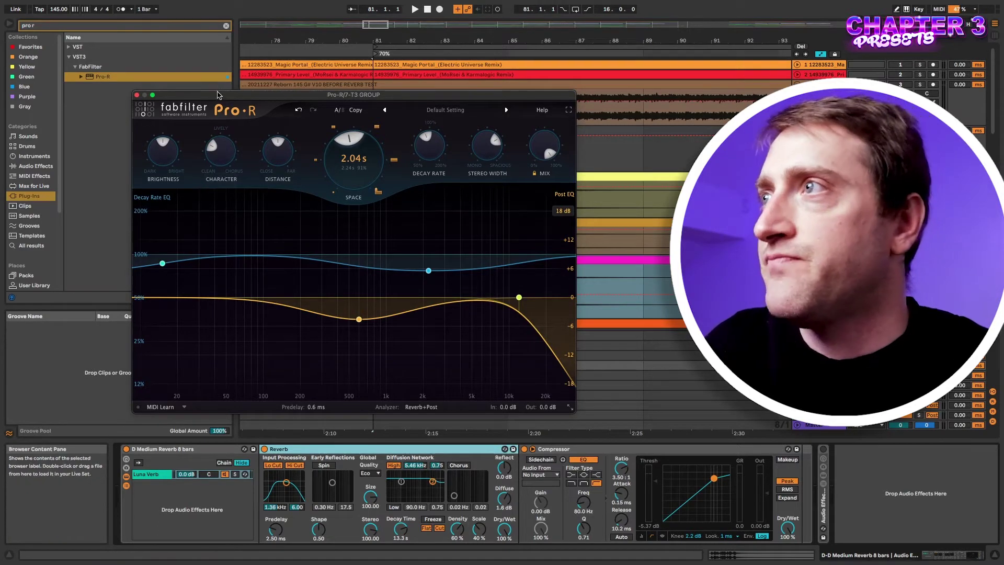
drag(219, 95, 248, 95)
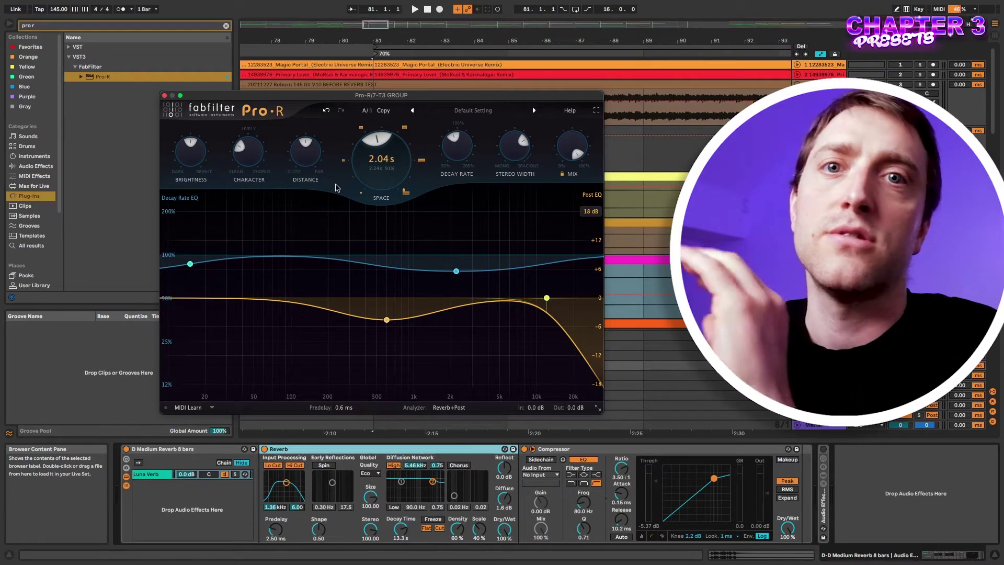
mouse_move(436, 237)
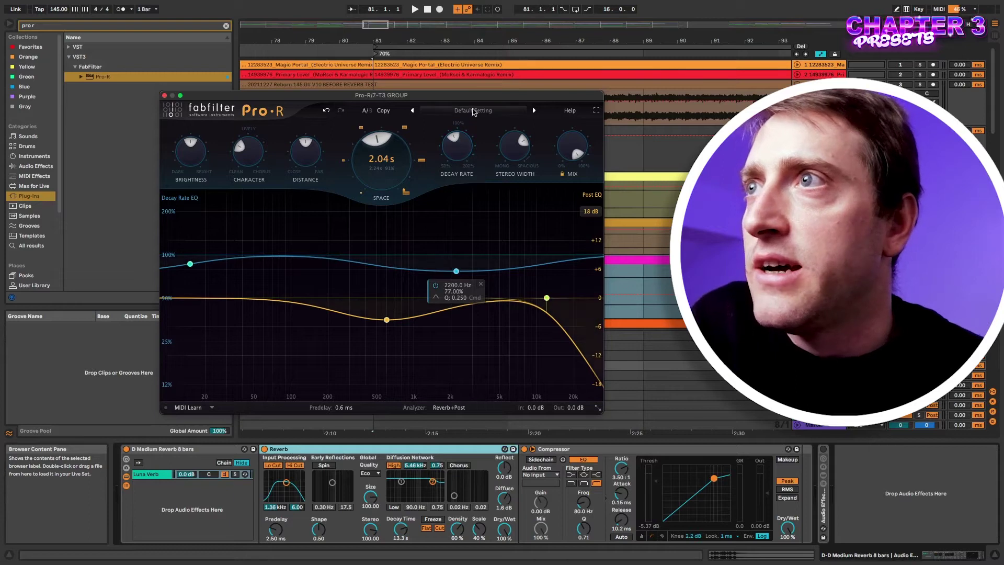
mouse_move(369, 165)
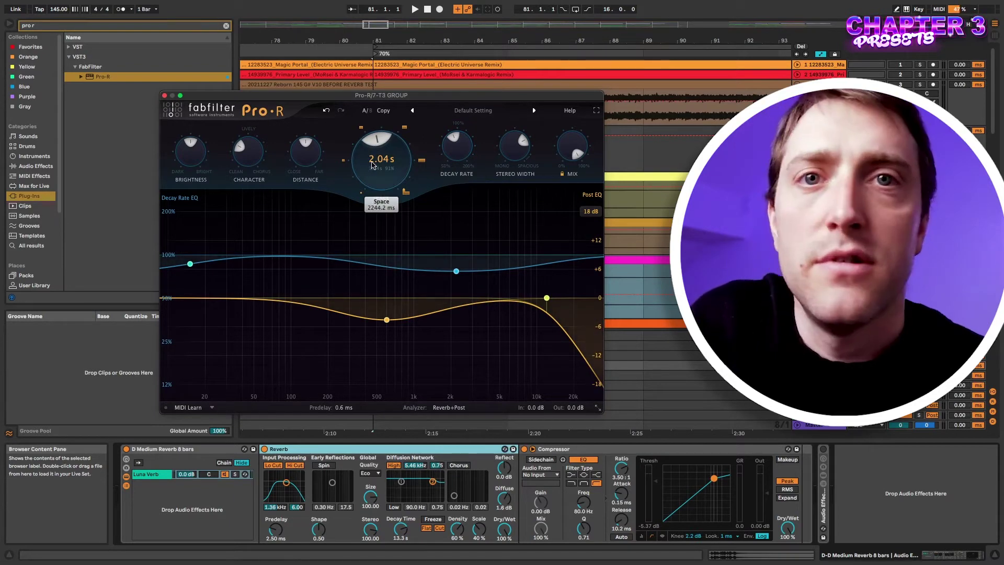
Step: Browse Pro-R's Ambience presets and dismiss the list without choosing one
click(474, 110)
mouse_move(460, 124)
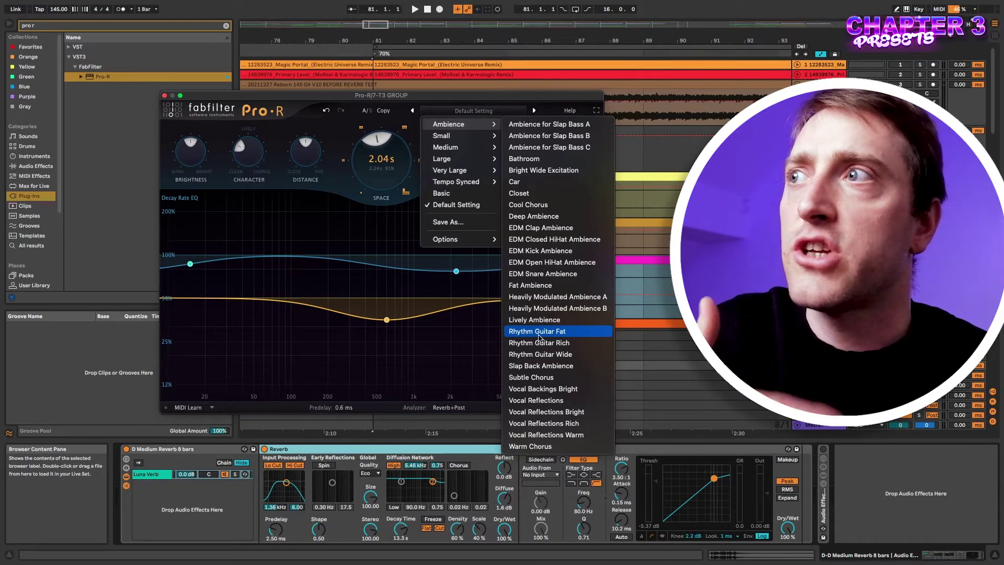
click(334, 228)
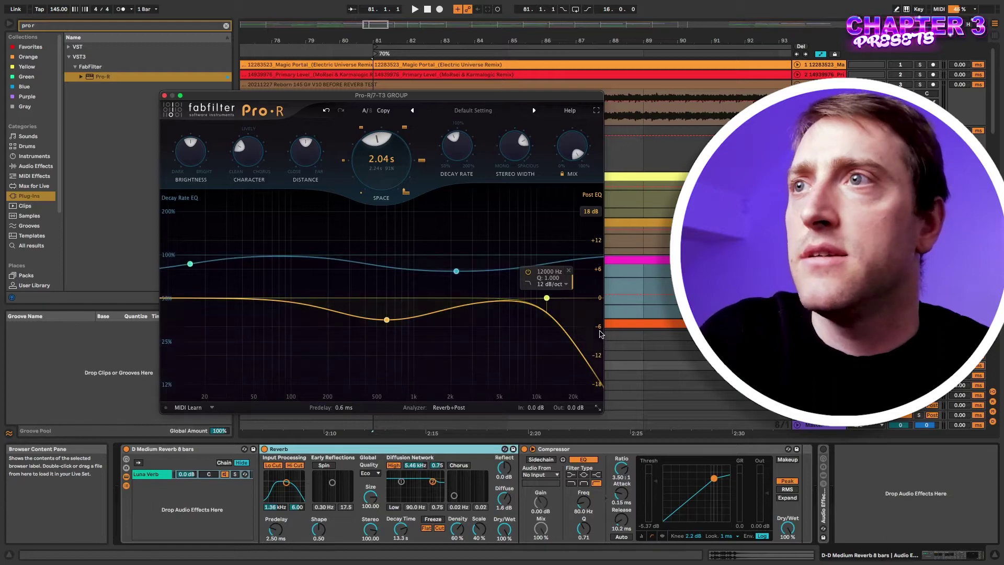
Step: Examine Pro-R's predelay, post EQ, decay rate EQ and brightness controls
mouse_move(259, 153)
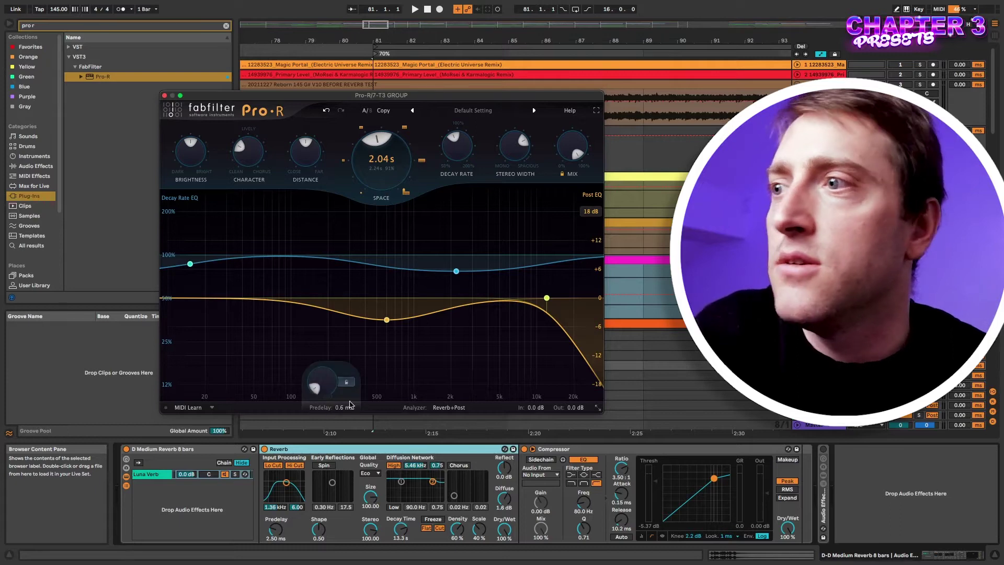
mouse_move(392, 327)
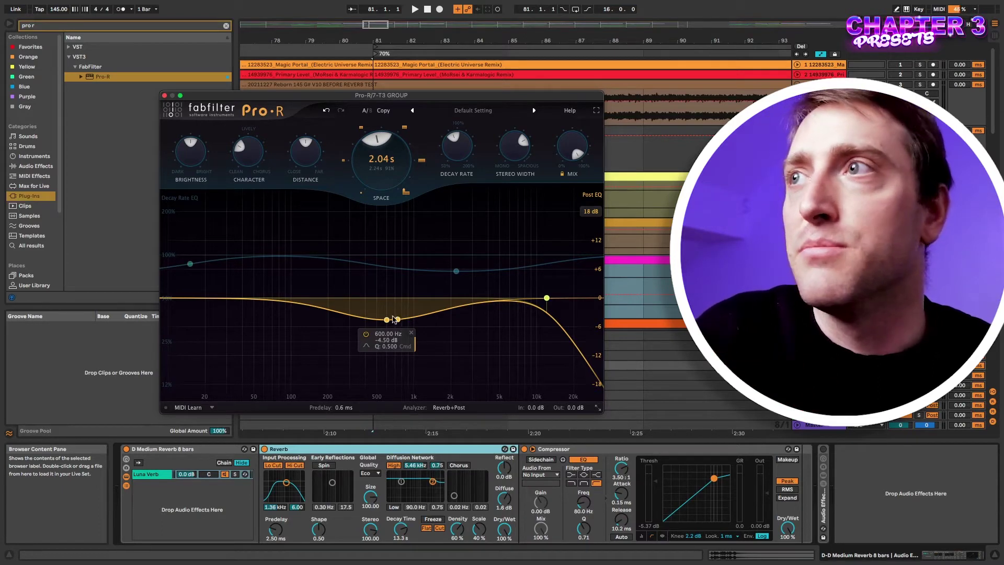
mouse_move(438, 244)
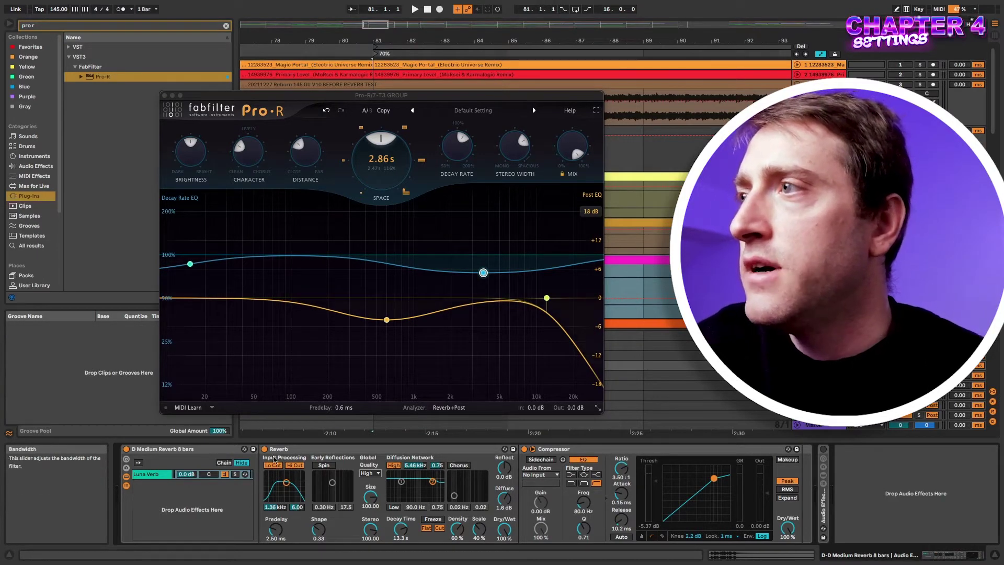
mouse_move(188, 154)
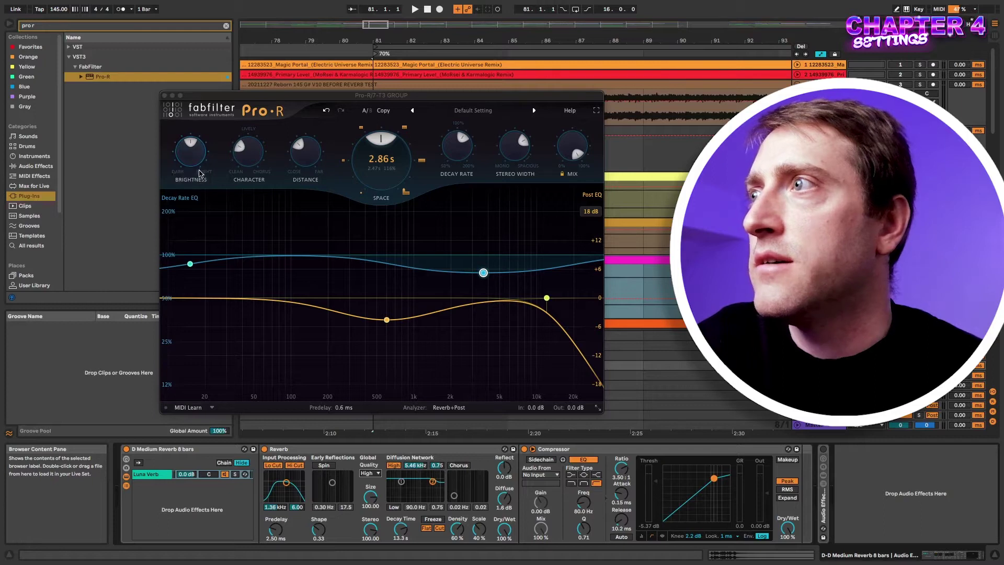
Step: Try toggling Lo Cut and Hi Cut and shifting the input filter frequency in the D Medium Reverb rack's Reverb
click(274, 465)
drag(286, 482, 296, 482)
click(274, 466)
click(294, 465)
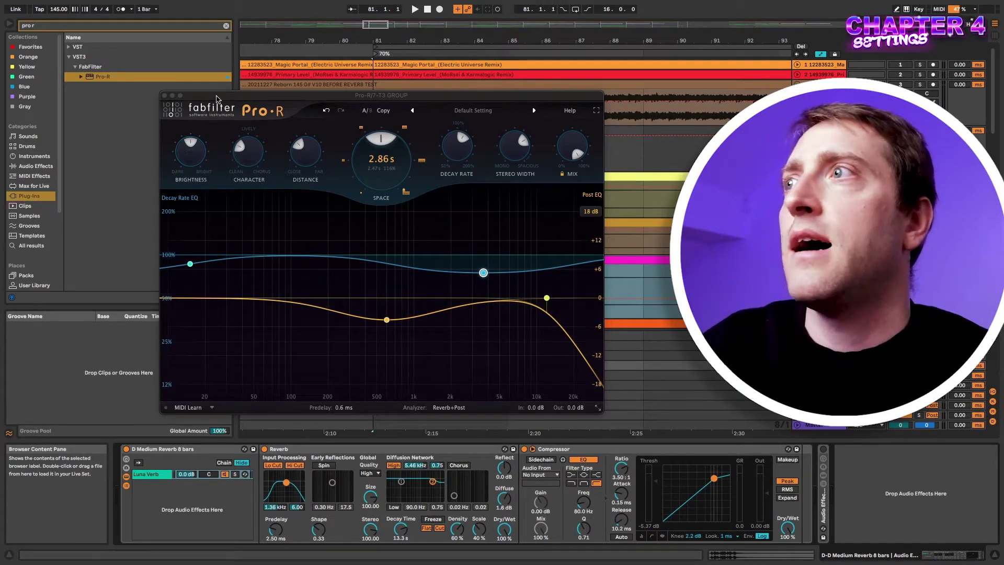
Step: Raise Pro-R's Space to about 2474 ms and its Decay Rate to reach a 2.86 s decay
mouse_move(189, 149)
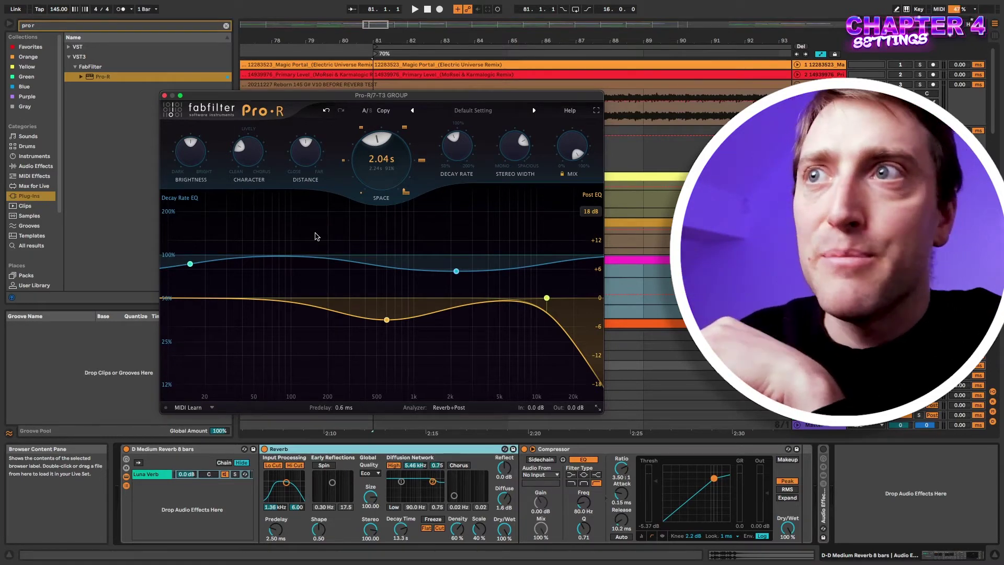
mouse_move(582, 145)
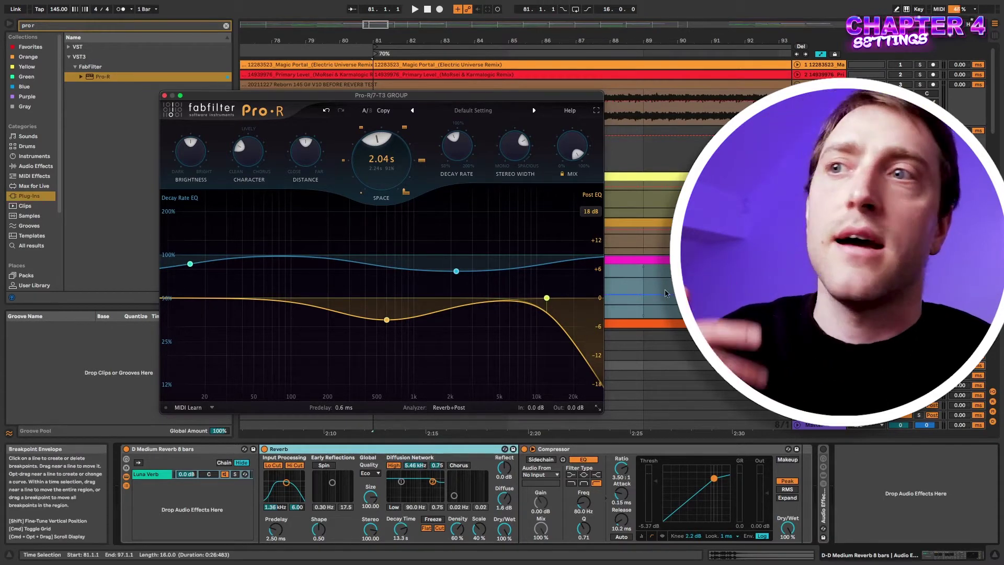
mouse_move(464, 280)
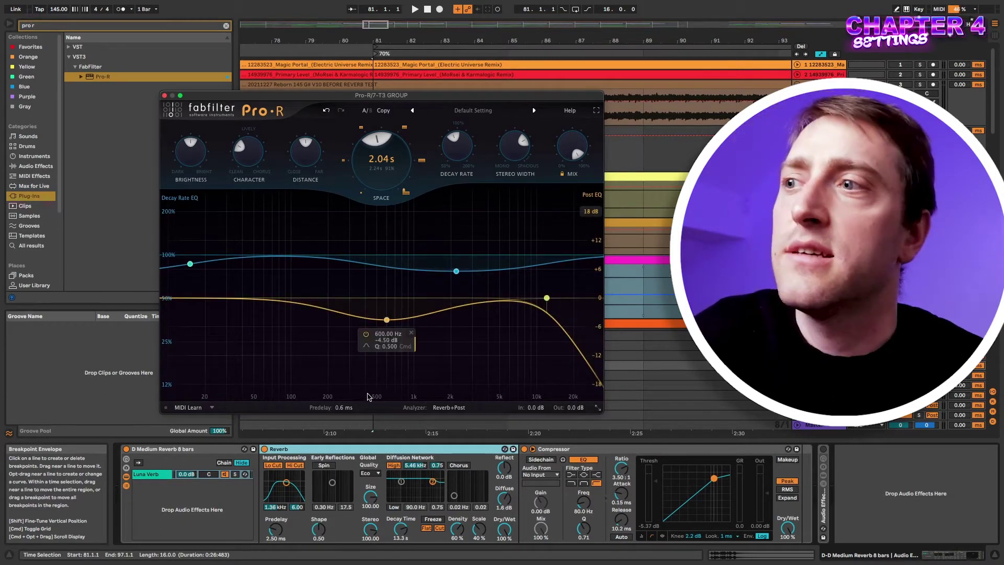
mouse_move(345, 408)
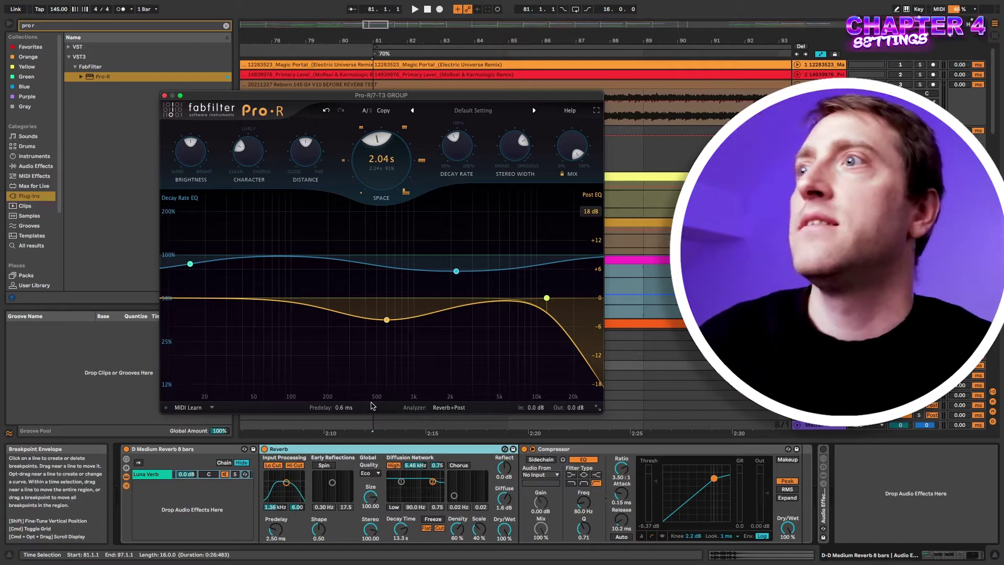
click(386, 320)
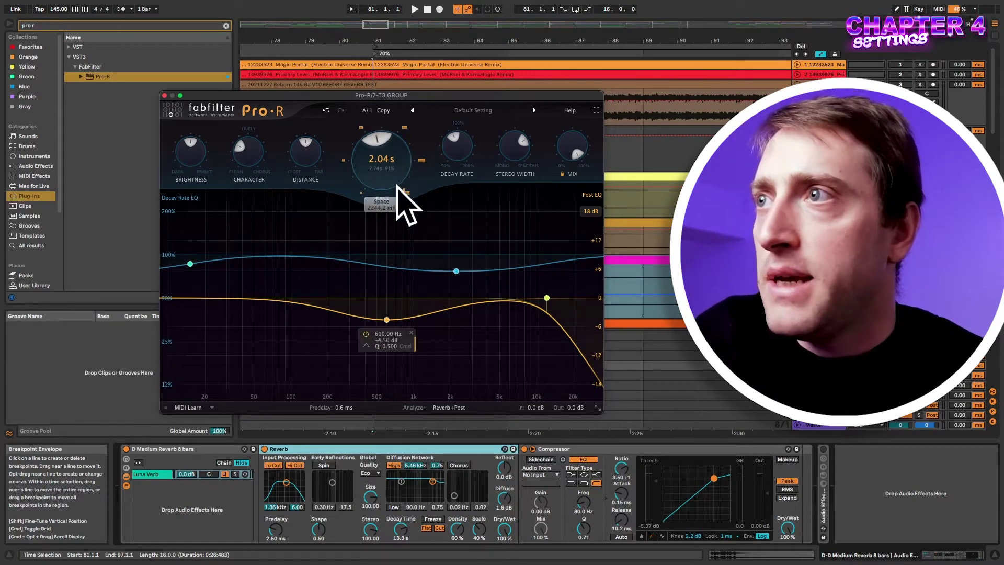
drag(396, 189, 381, 123)
mouse_move(456, 148)
mouse_down()
mouse_move(460, 187)
mouse_move(461, 137)
mouse_up()
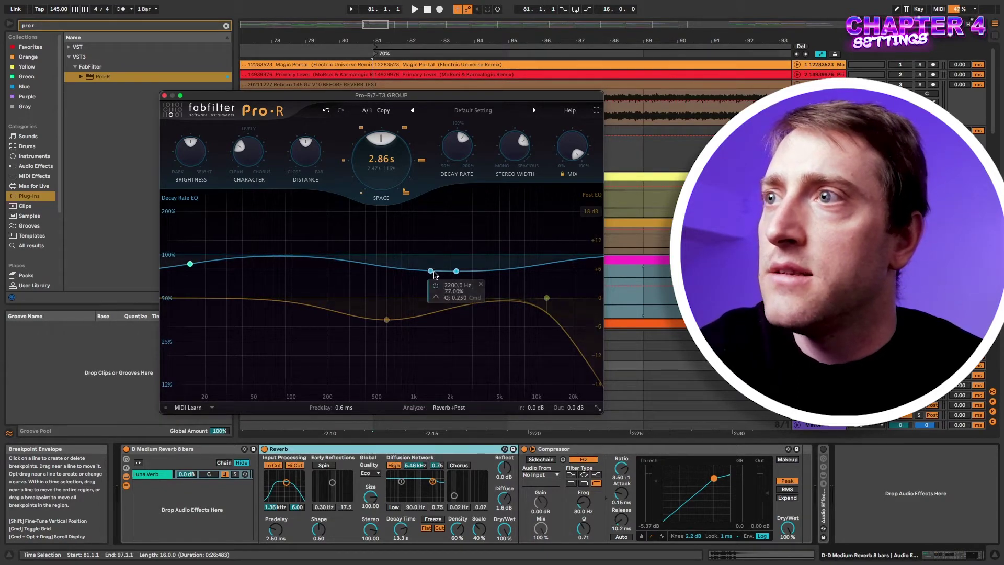
Step: Move Pro-R's 2200 Hz decay rate EQ point to above 3 kHz and lower Distance to below 43%
drag(456, 271, 478, 281)
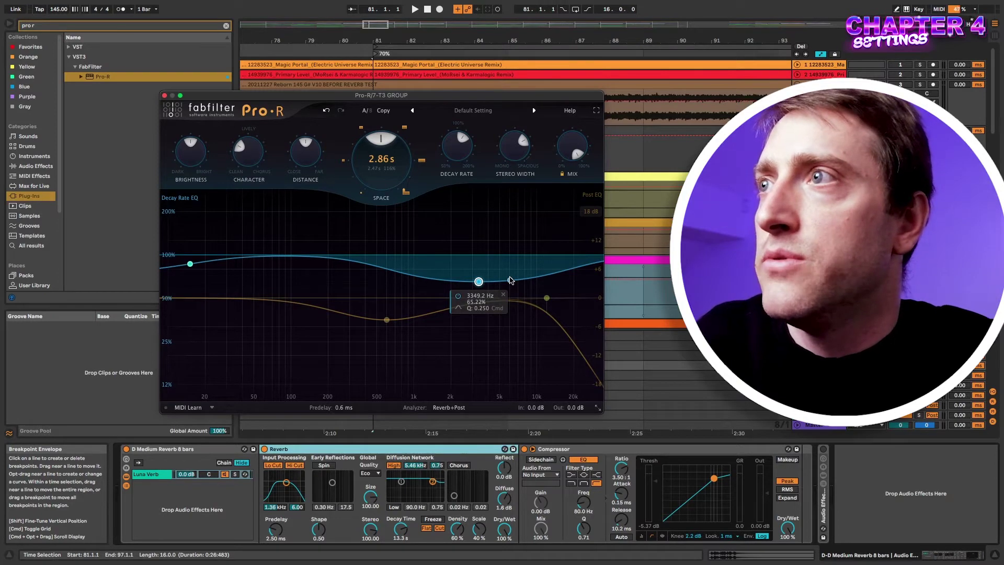
mouse_move(478, 281)
mouse_down()
mouse_move(483, 222)
mouse_move(483, 273)
mouse_up()
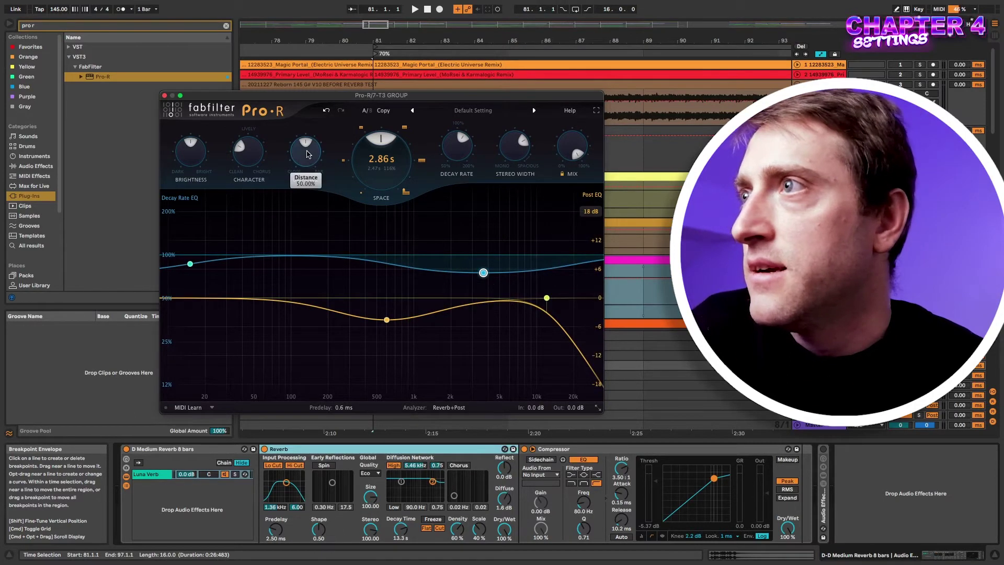
drag(306, 161, 313, 181)
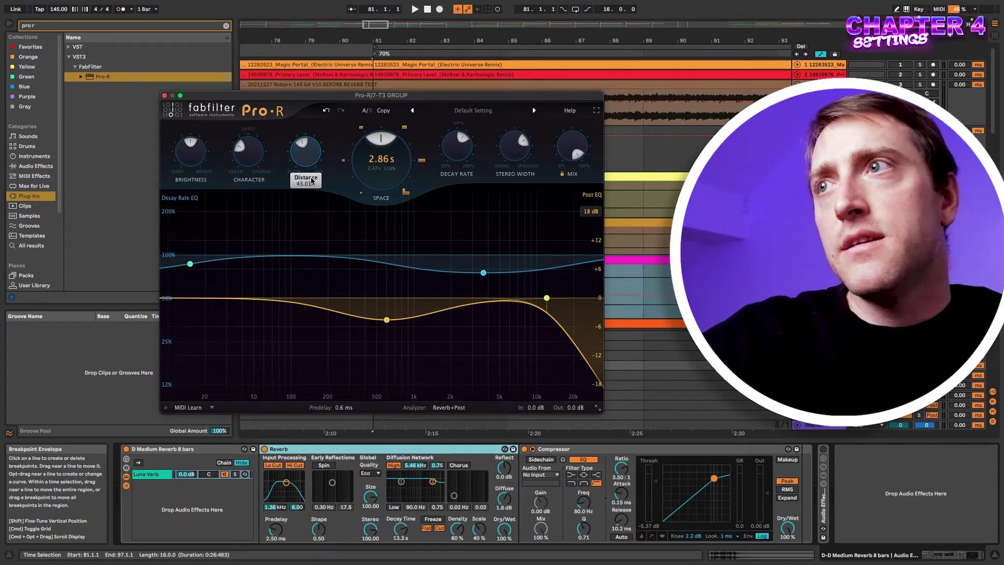
mouse_move(314, 180)
mouse_down()
mouse_move(319, 119)
mouse_move(311, 233)
mouse_move(312, 195)
mouse_up()
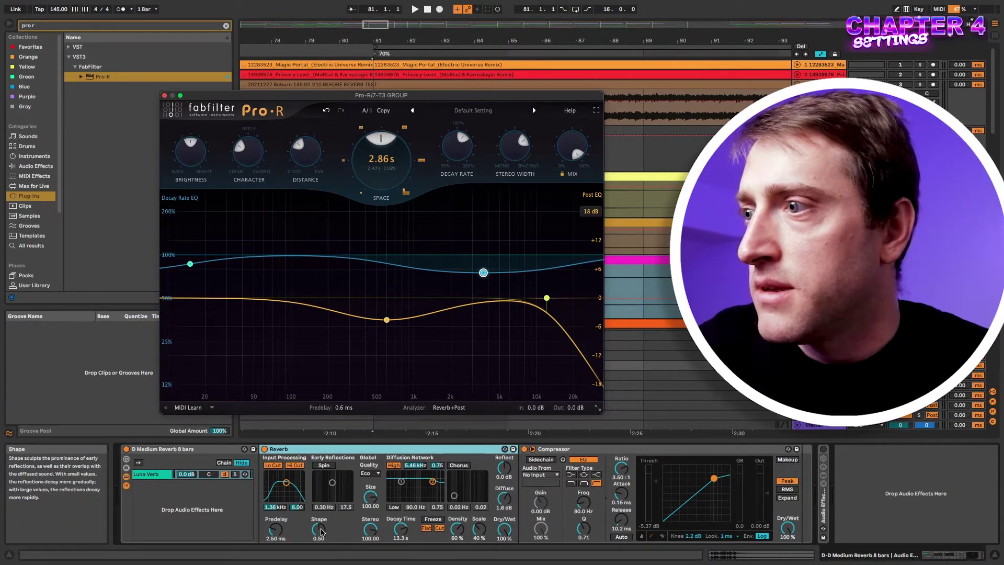
Step: Set the D Medium Reverb rack's Reverb to a Shape of 0.33 and High quality
drag(320, 531, 320, 513)
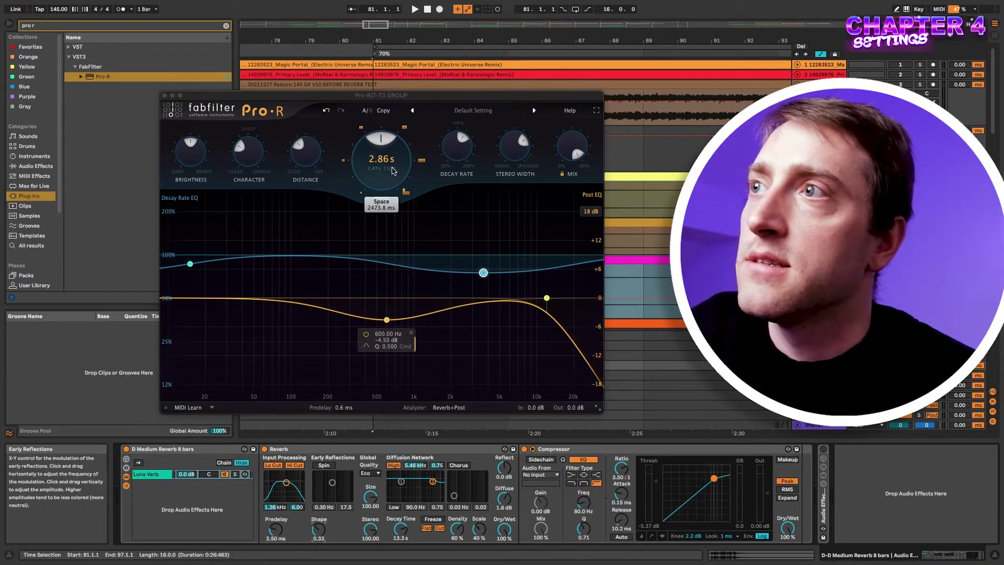
click(370, 473)
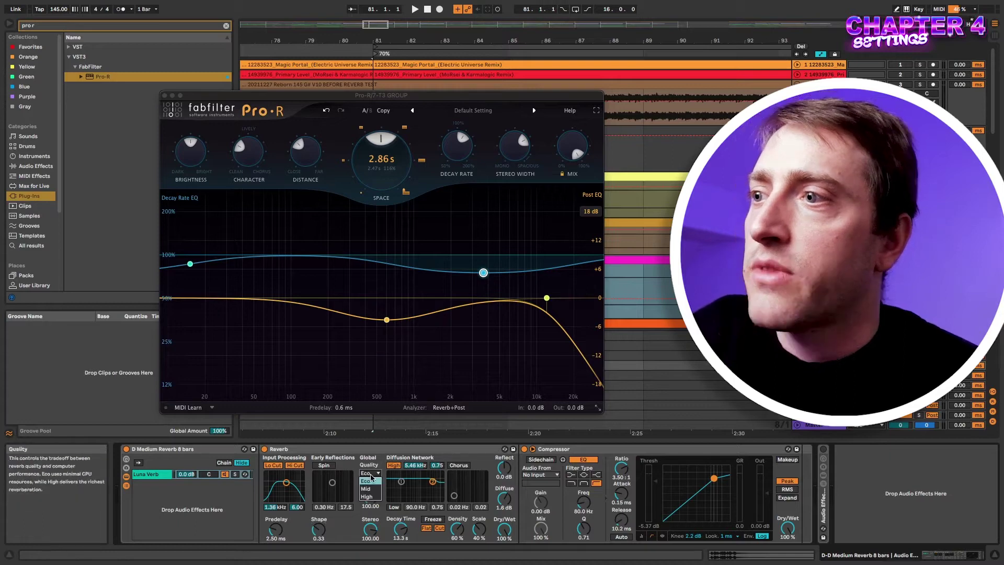
click(372, 482)
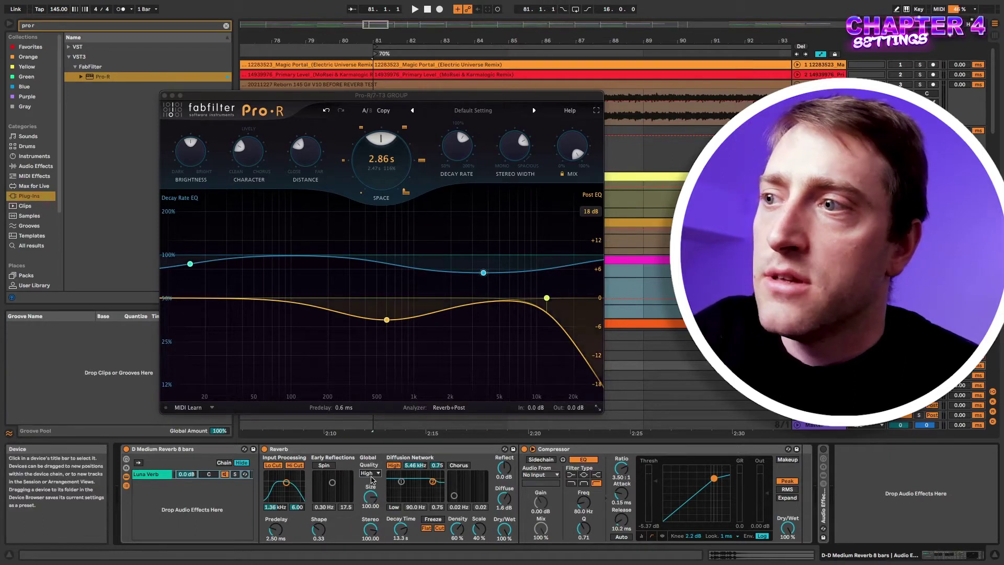
click(371, 474)
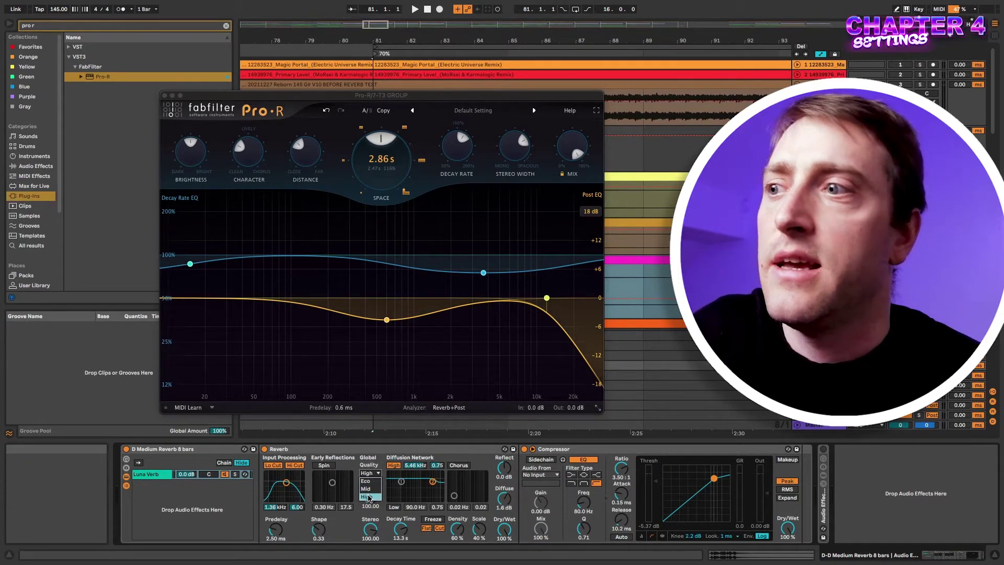
click(369, 496)
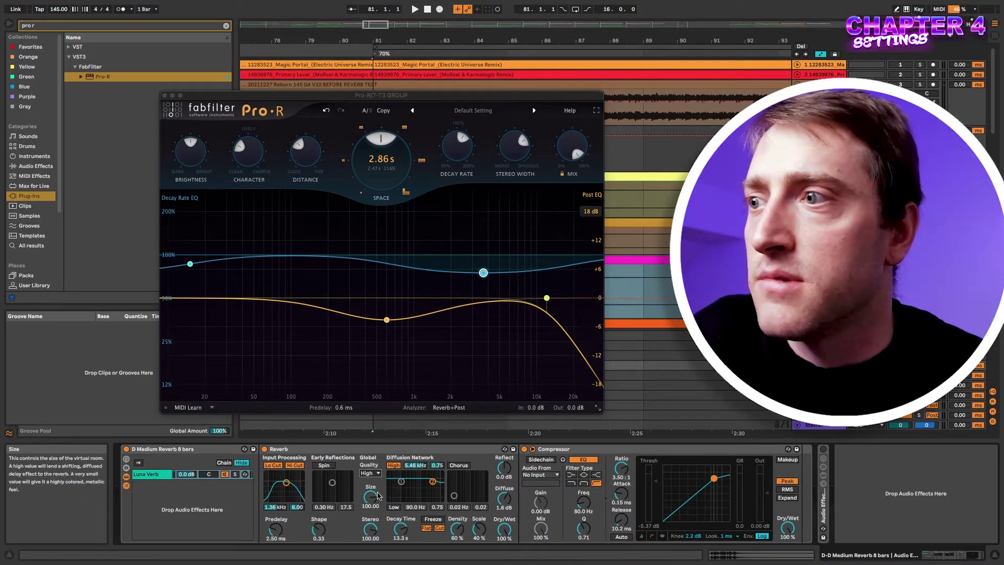
Step: Try the Reverb's Eco quality and return it to High
click(370, 472)
click(374, 481)
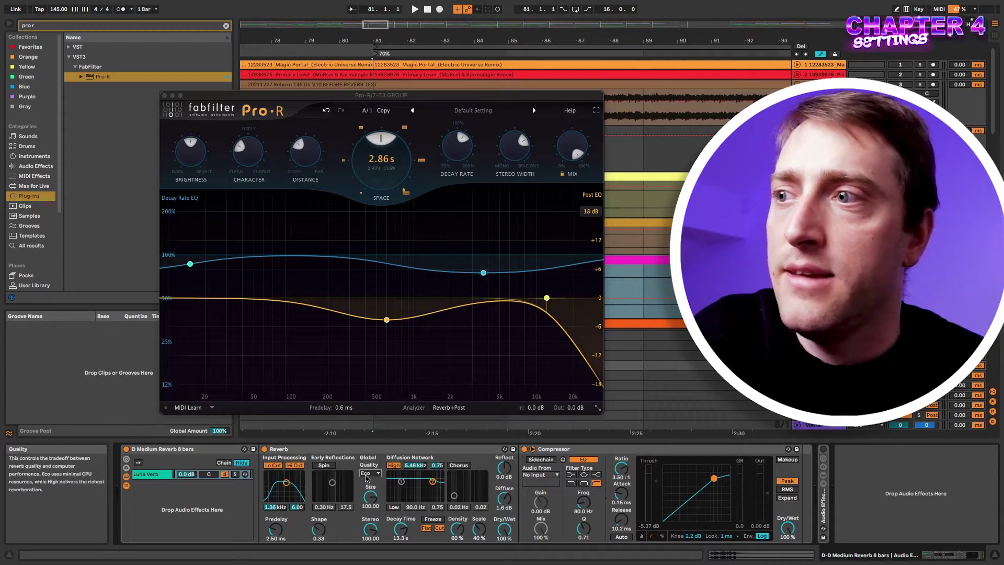
click(370, 473)
click(368, 497)
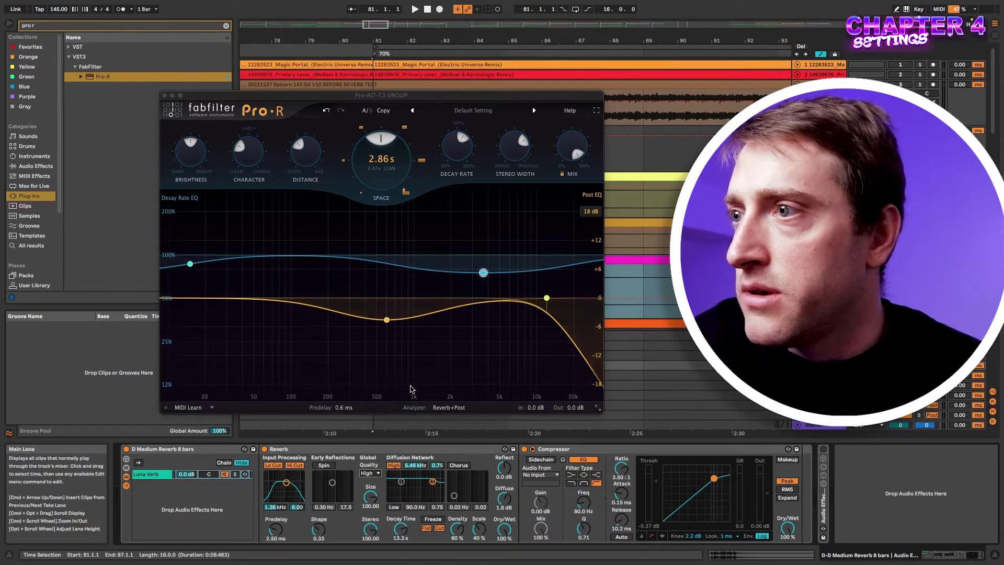
Step: Sweep Pro-R's Character down to the Clean end, read its description, and raise it to the Chorus end
mouse_move(349, 411)
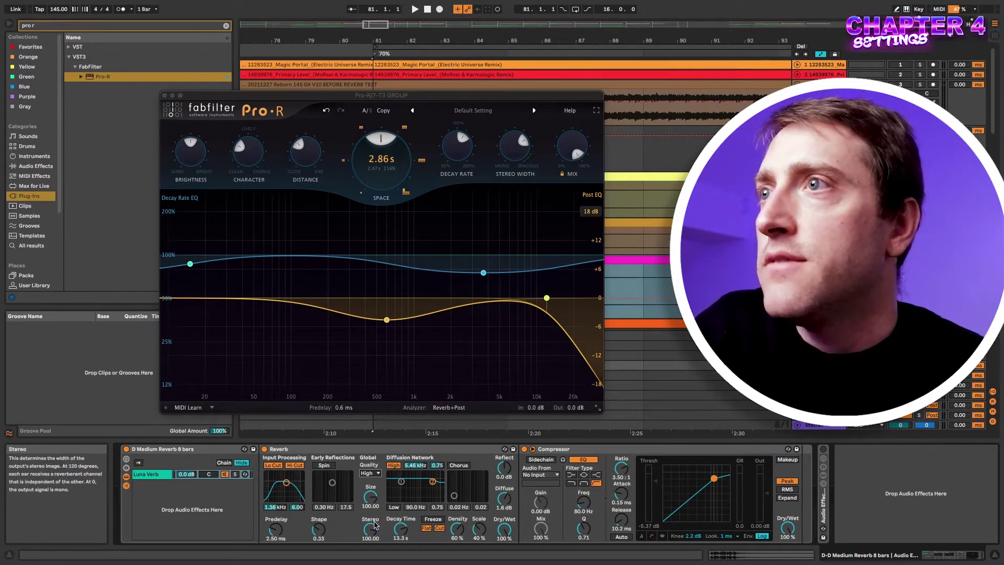
mouse_move(524, 155)
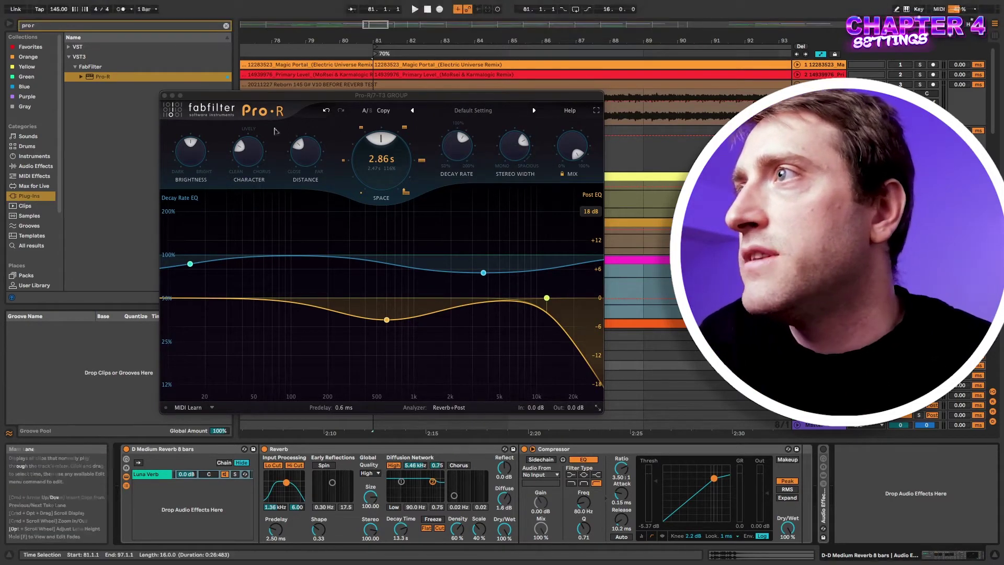
click(259, 155)
drag(258, 154, 253, 176)
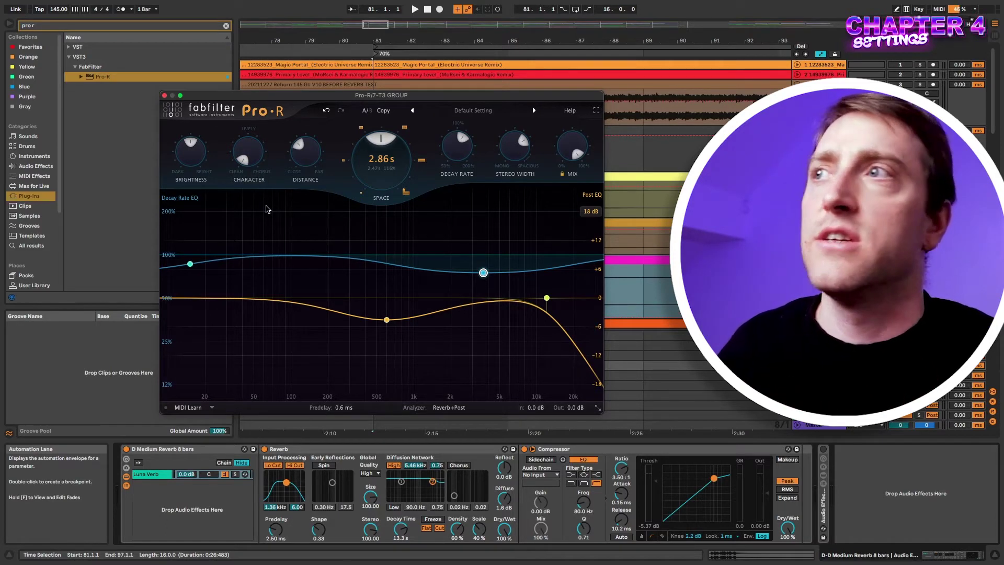
drag(258, 169, 271, 90)
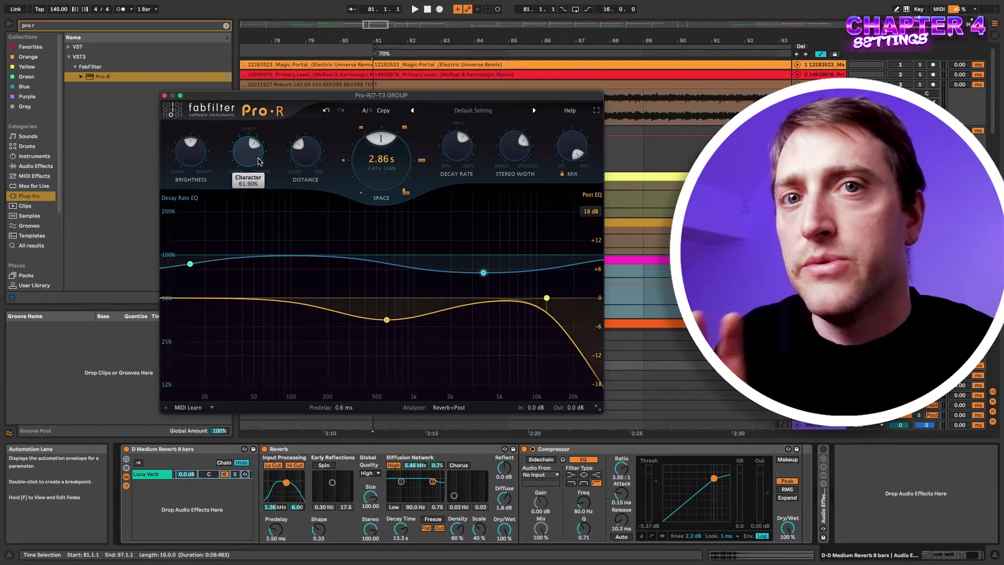
mouse_move(259, 162)
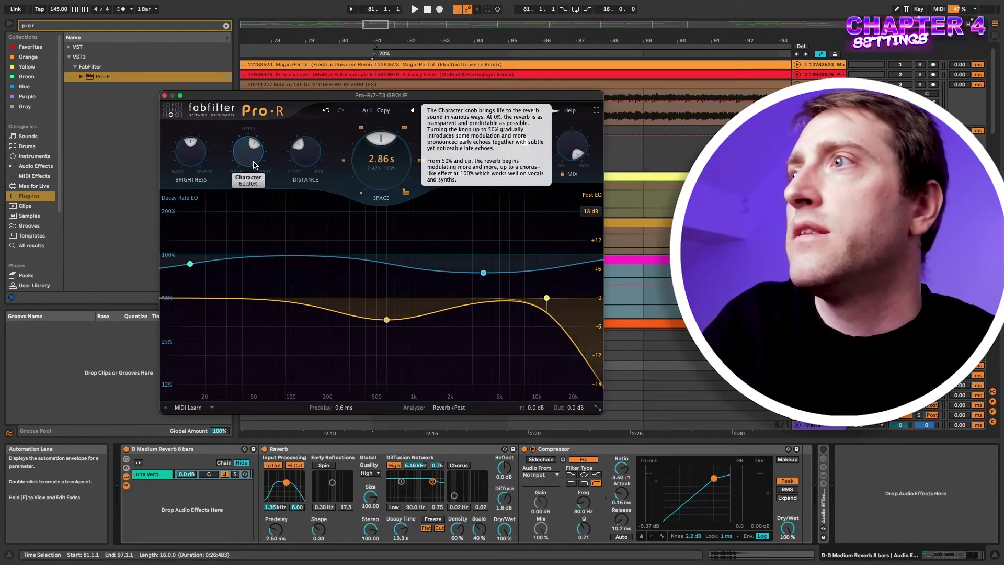
click(255, 163)
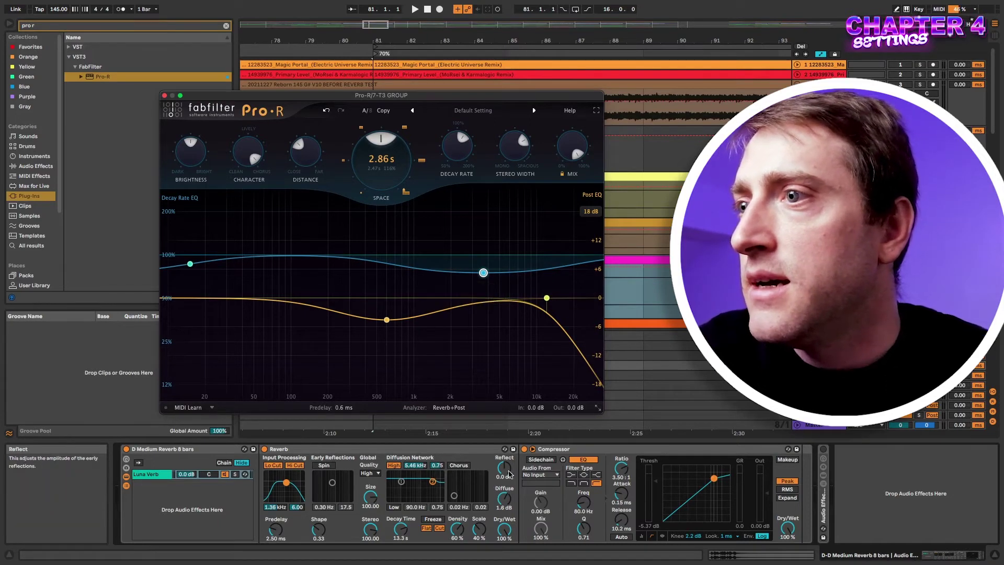
Step: Set the Reverb's Diffuse level to 0.1 dB and turn on Freeze, toggling its Cut option
mouse_move(504, 498)
mouse_down()
mouse_move(504, 515)
mouse_move(510, 497)
mouse_up()
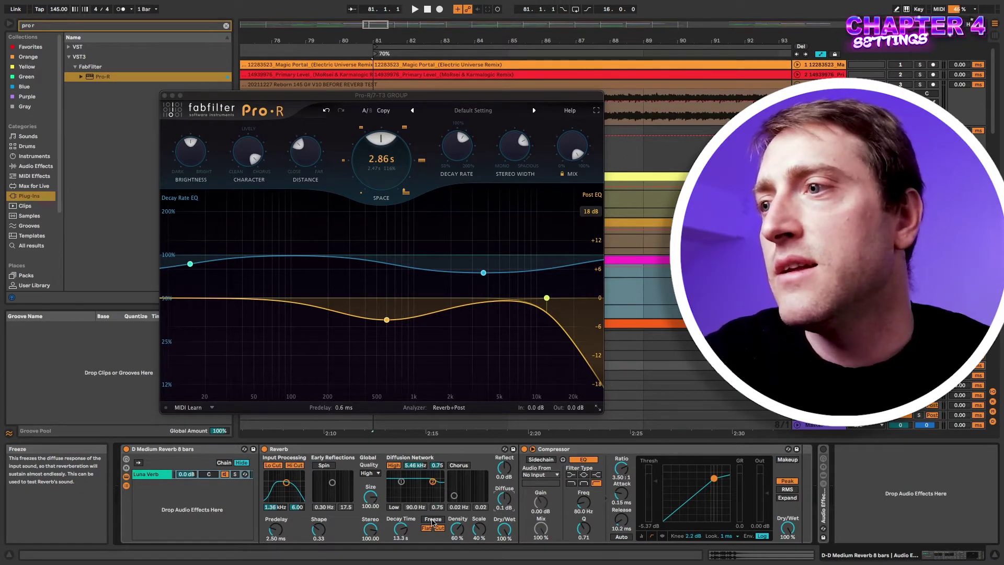
click(432, 520)
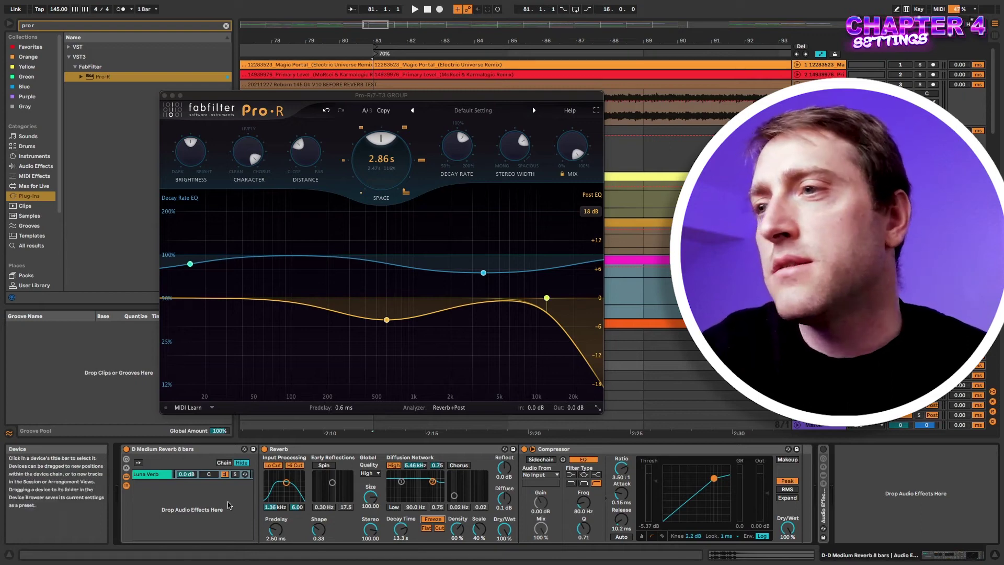
click(440, 528)
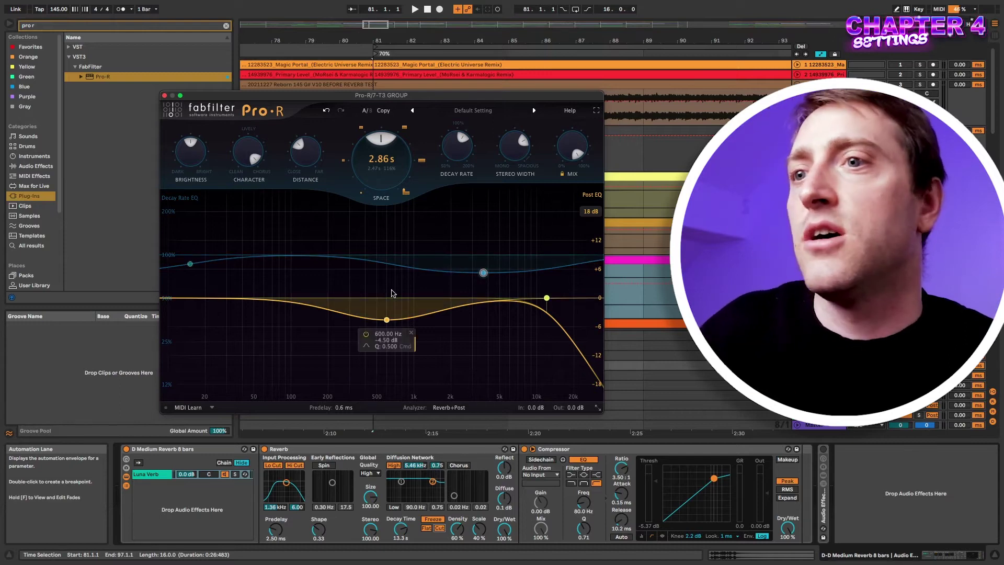
Step: Select the Reverb device in the D Medium Reverb rack and switch it off and on repeatedly
click(314, 449)
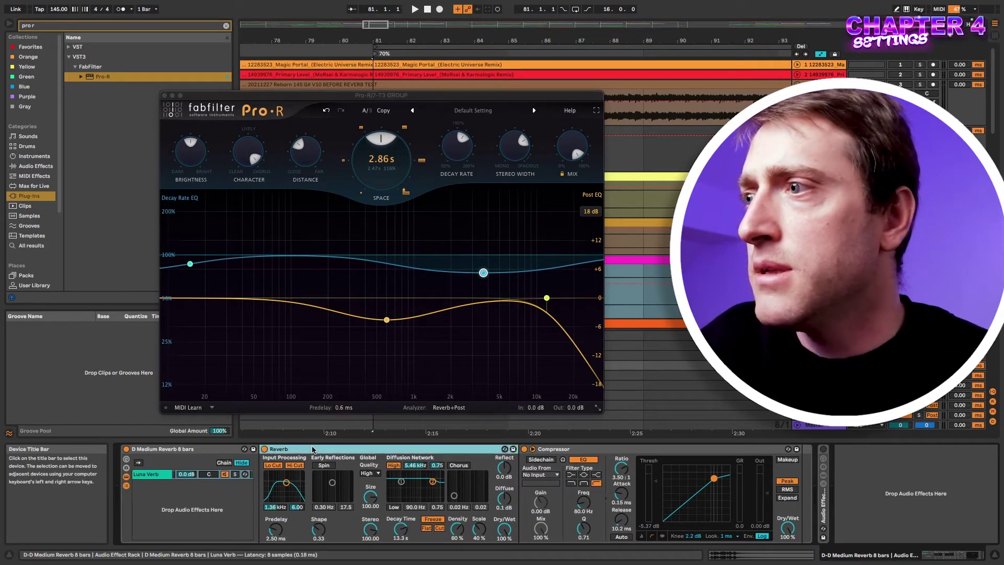
click(265, 448)
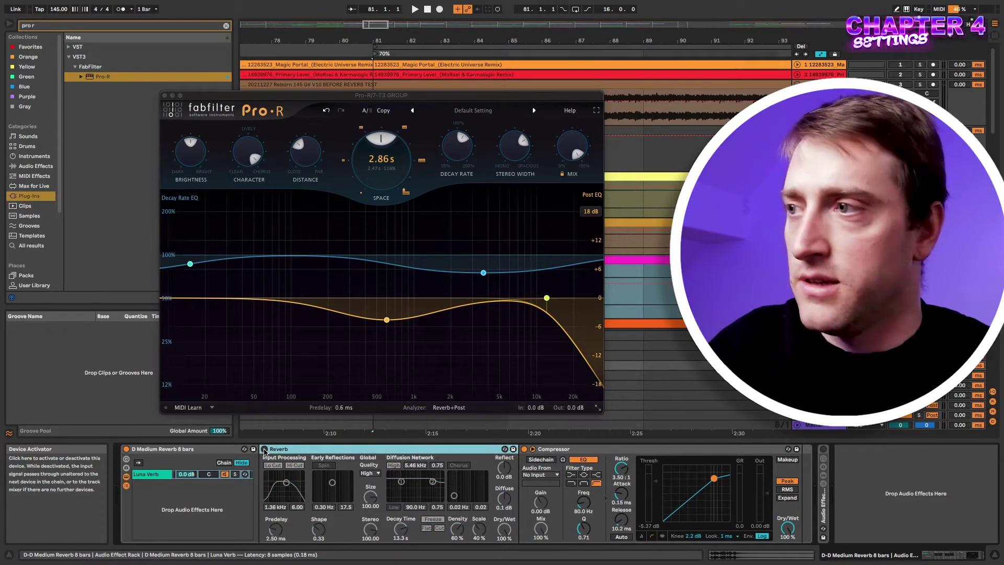
click(264, 449)
click(265, 449)
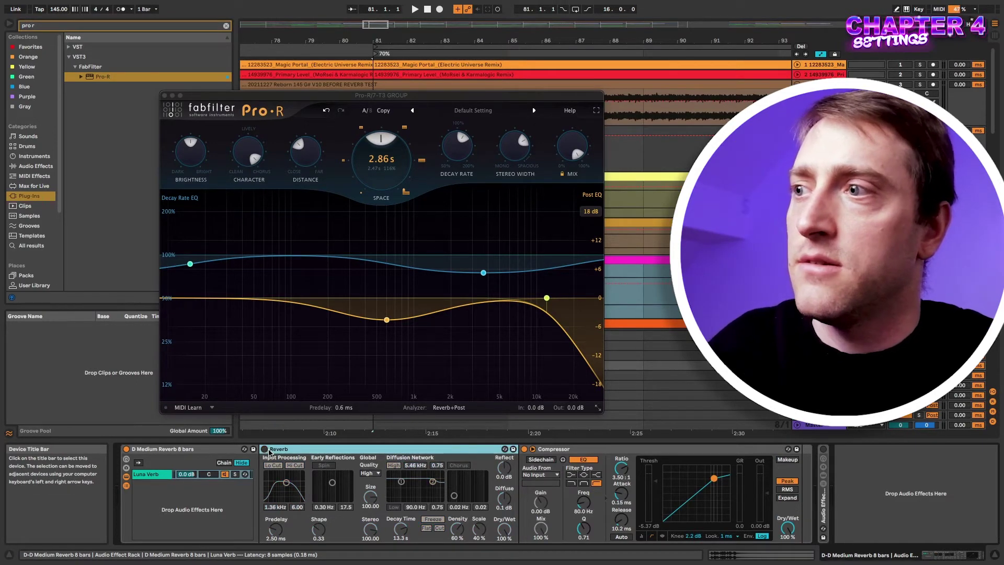
click(267, 450)
click(267, 450)
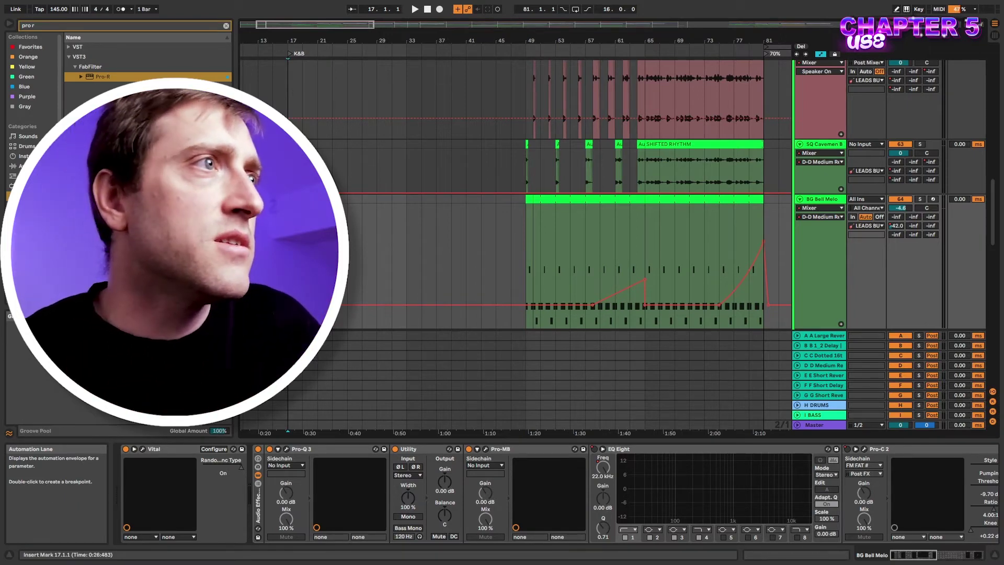
Step: Play the arrangement from bar 17 while locating the FX2 clip at bar 21, select that clip and stop playback
key(space)
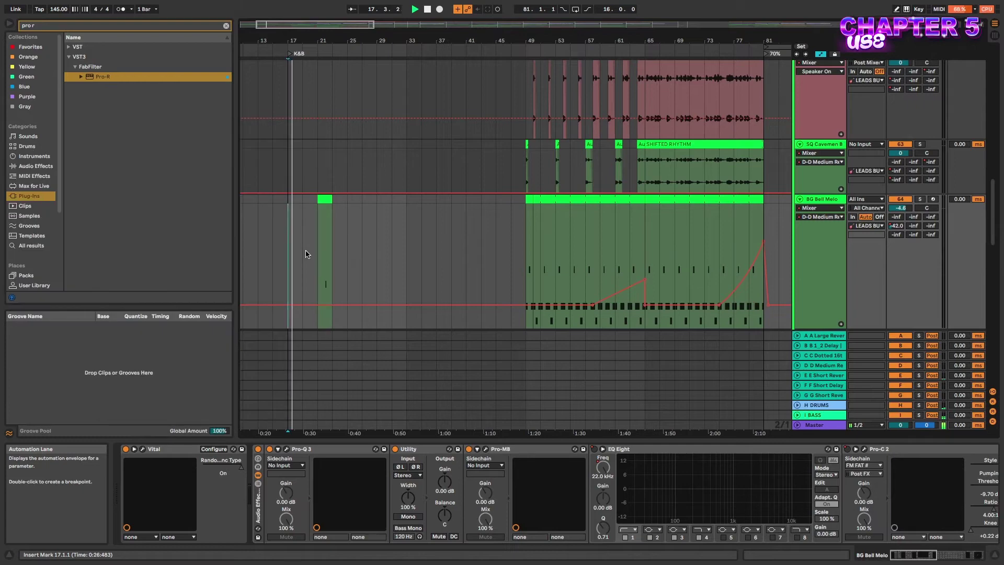
scroll(305, 274, down, 1)
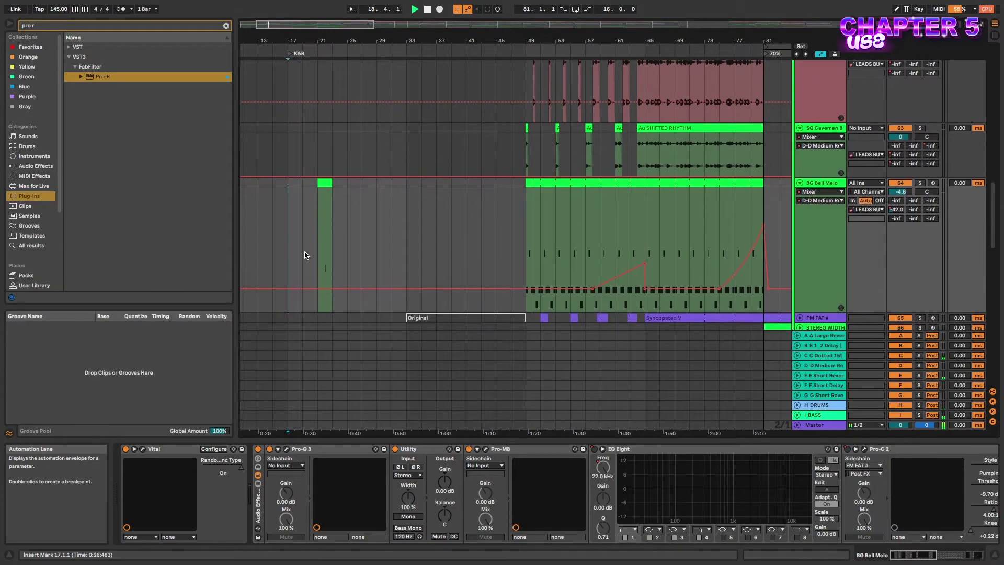
scroll(307, 257, down, 4)
scroll(304, 248, up, 4)
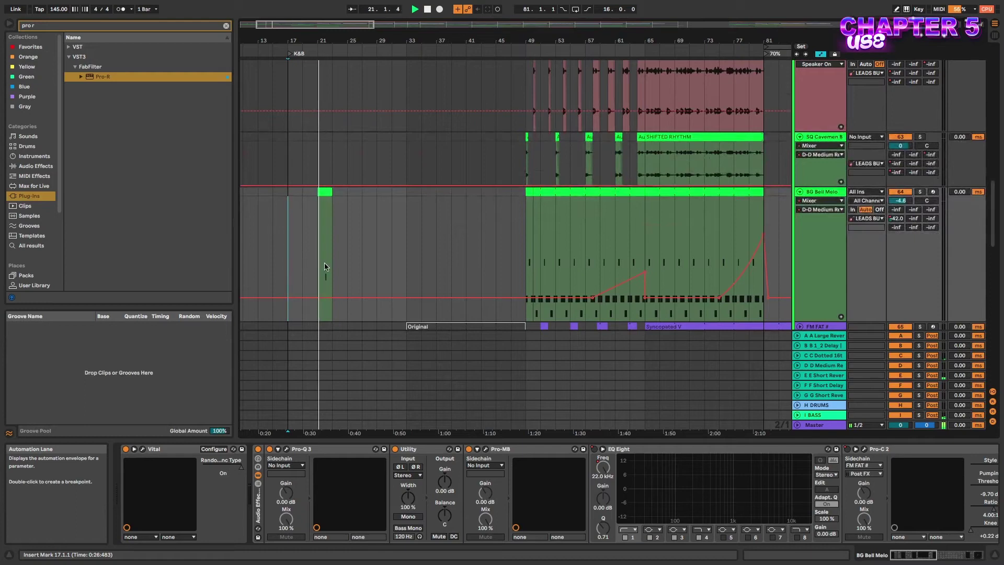
scroll(319, 262, down, 2)
scroll(319, 262, down, 15)
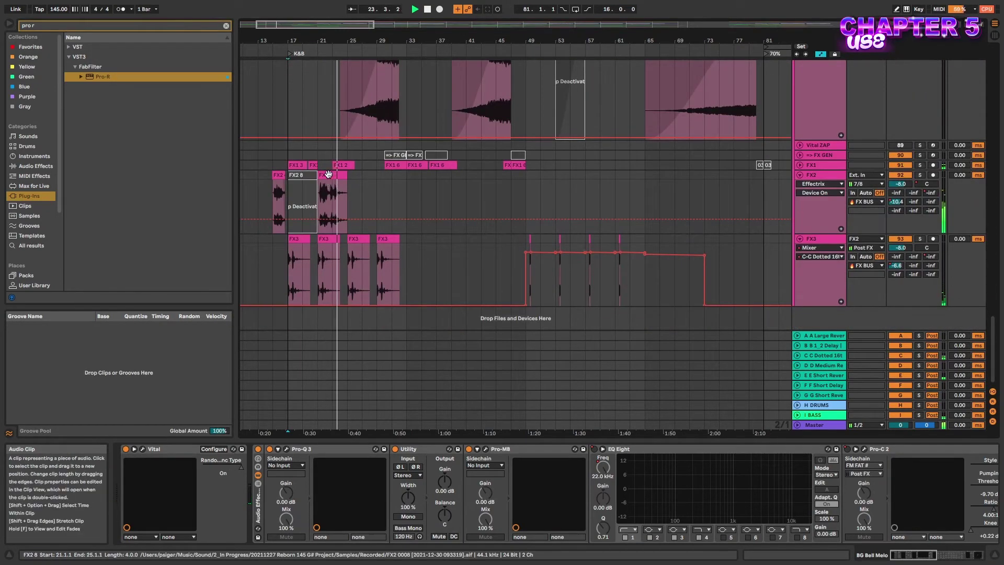
click(328, 174)
key(space)
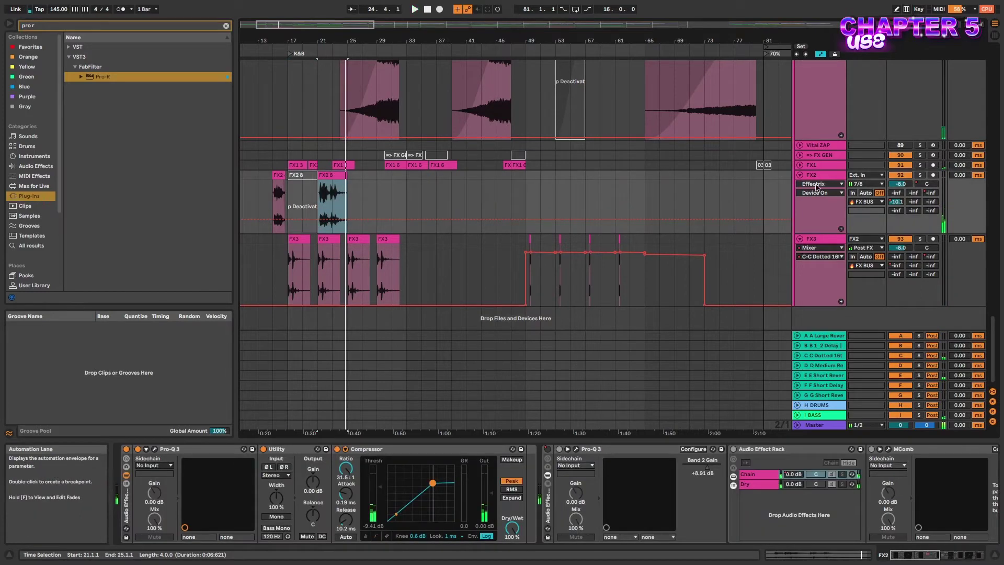
Step: Solo the FX2 track and play the end of its clip that starts at bar 21
click(921, 176)
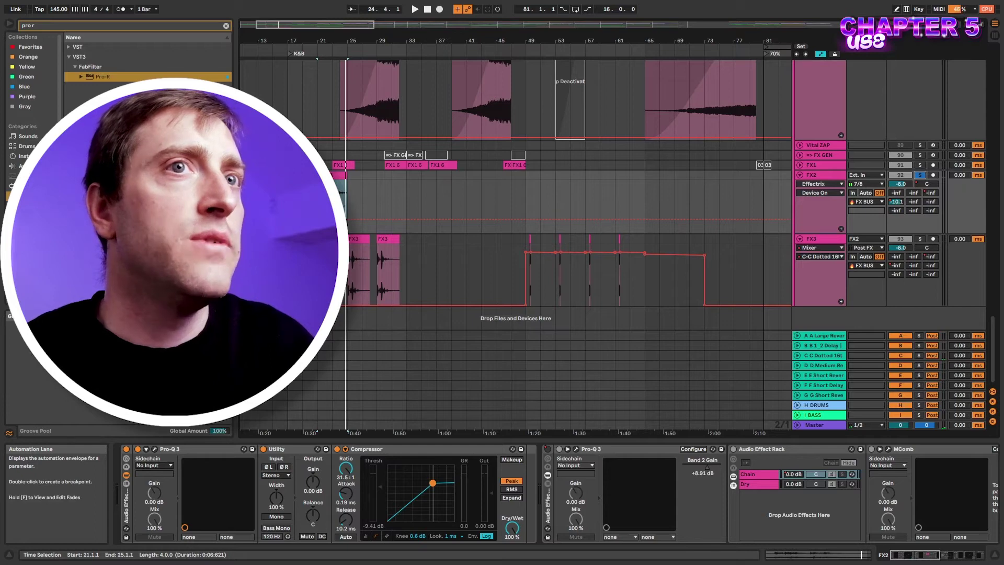
key(space)
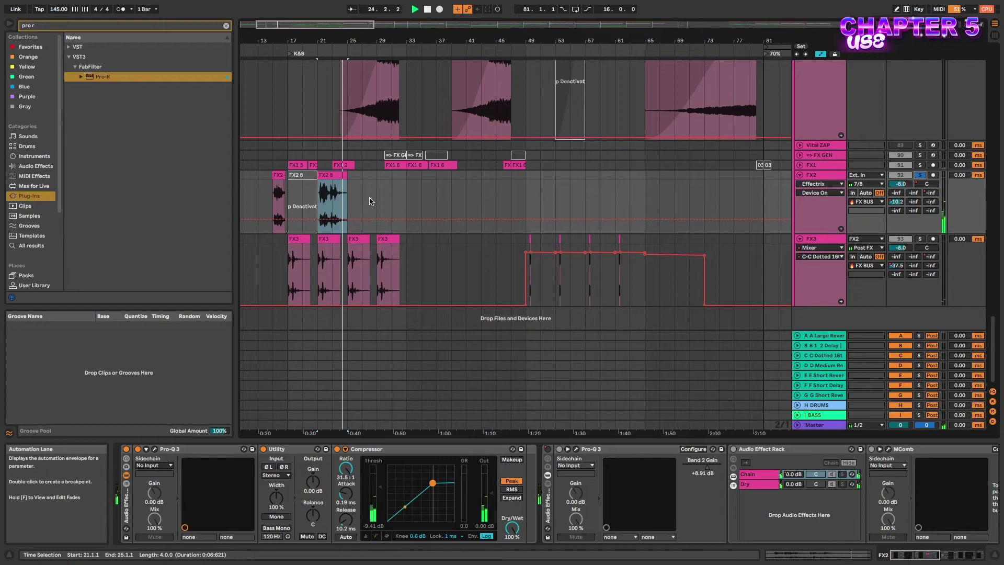
scroll(332, 218, up, 3)
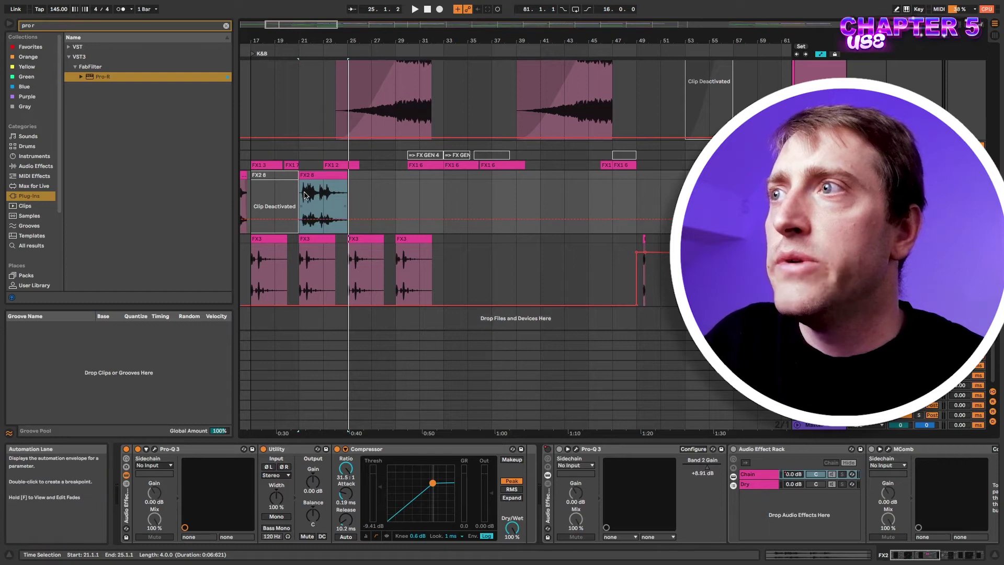
Step: Locate the first Rev lead clip on the Riser Reverbs track, solo the track and play it from bar 25
scroll(377, 231, left, 2)
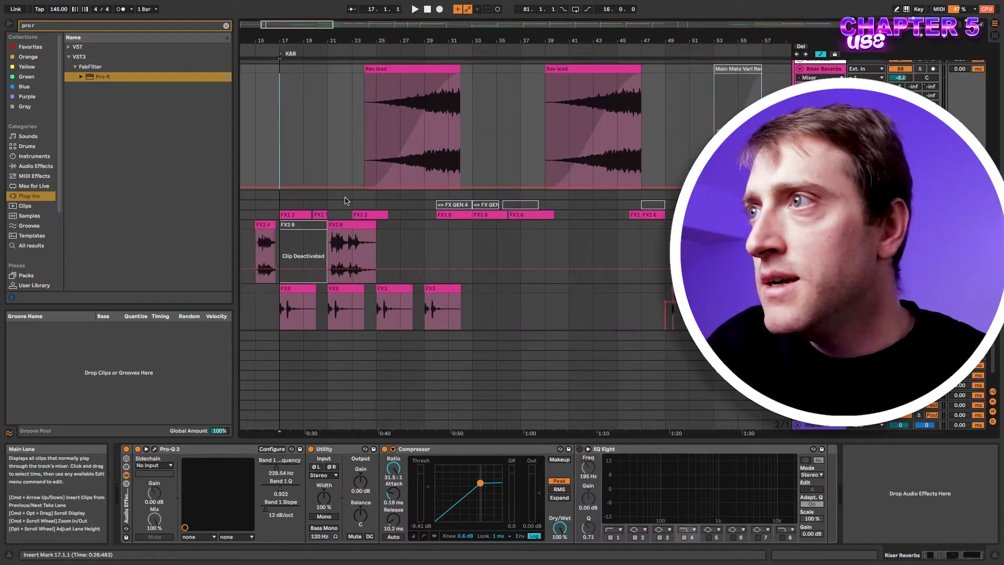
scroll(348, 174, left, 3)
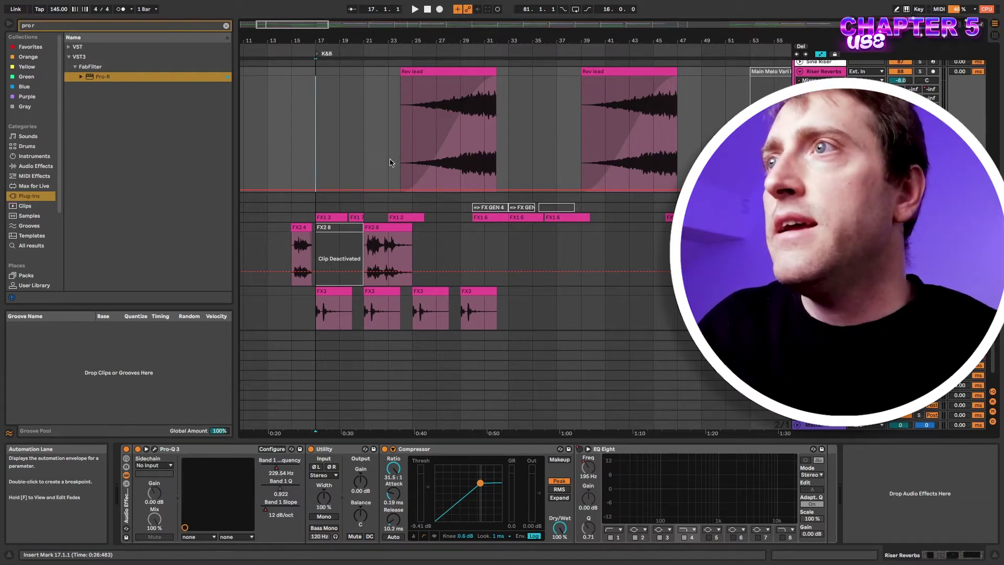
scroll(416, 168, down, 6)
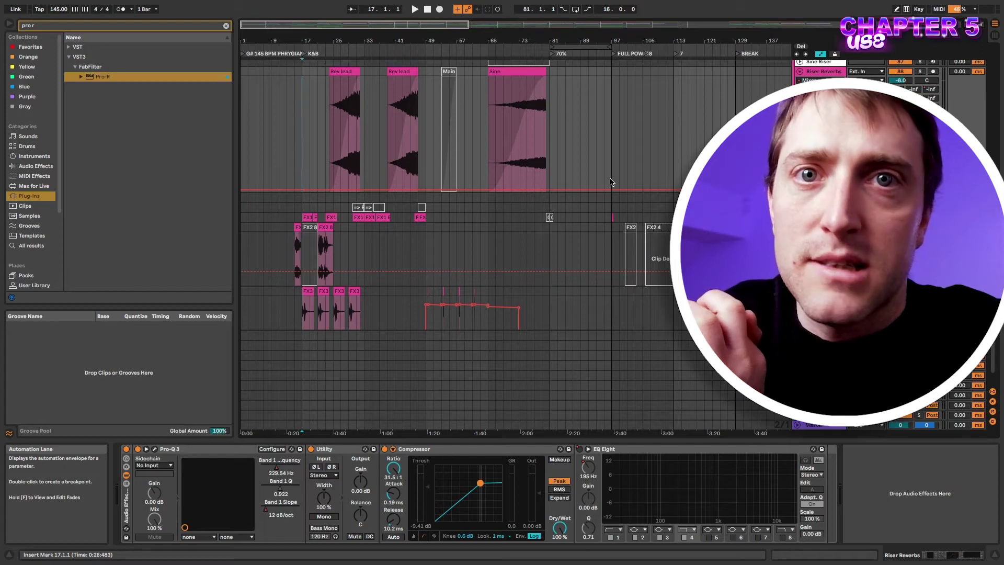
scroll(302, 157, up, 4)
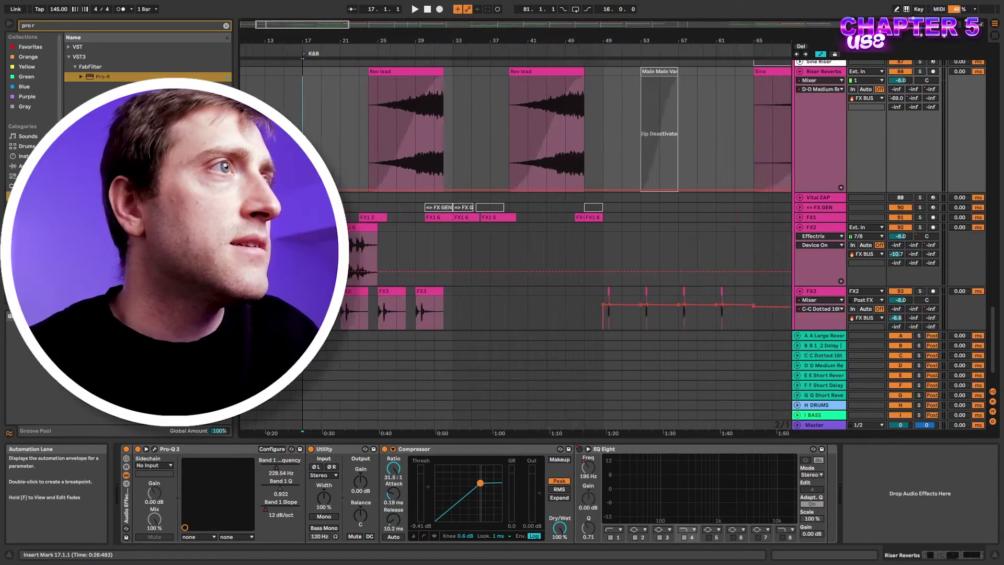
scroll(301, 157, up, 2)
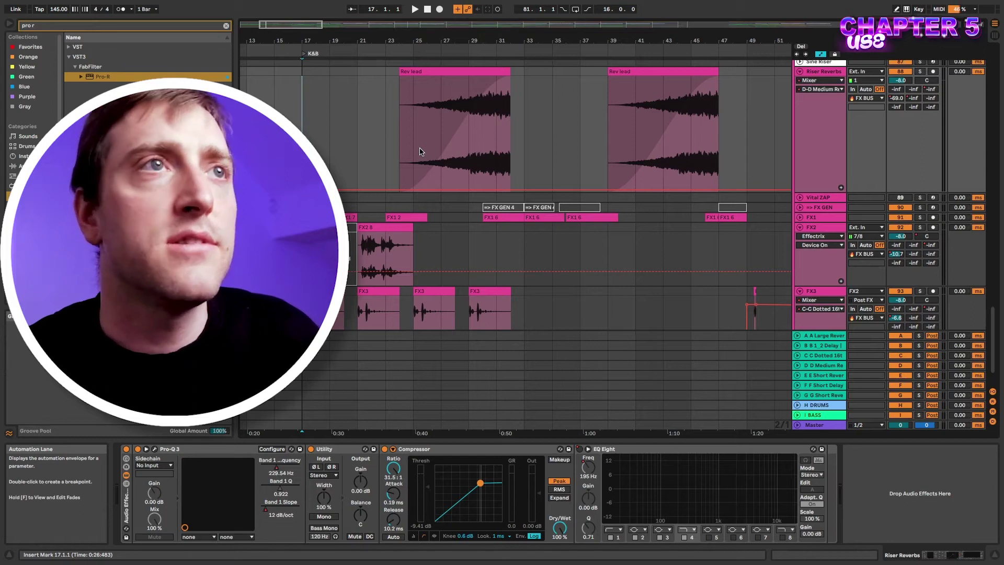
click(920, 72)
key(space)
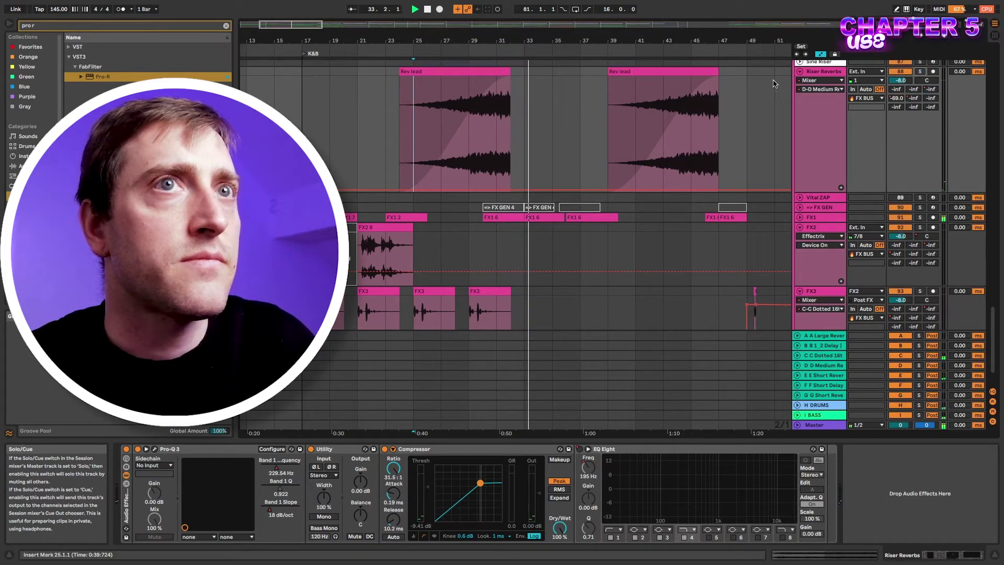
Step: Find the Snare roll track and play its rising D Medium Reverb send automation from bar 27
scroll(481, 122, left, 1)
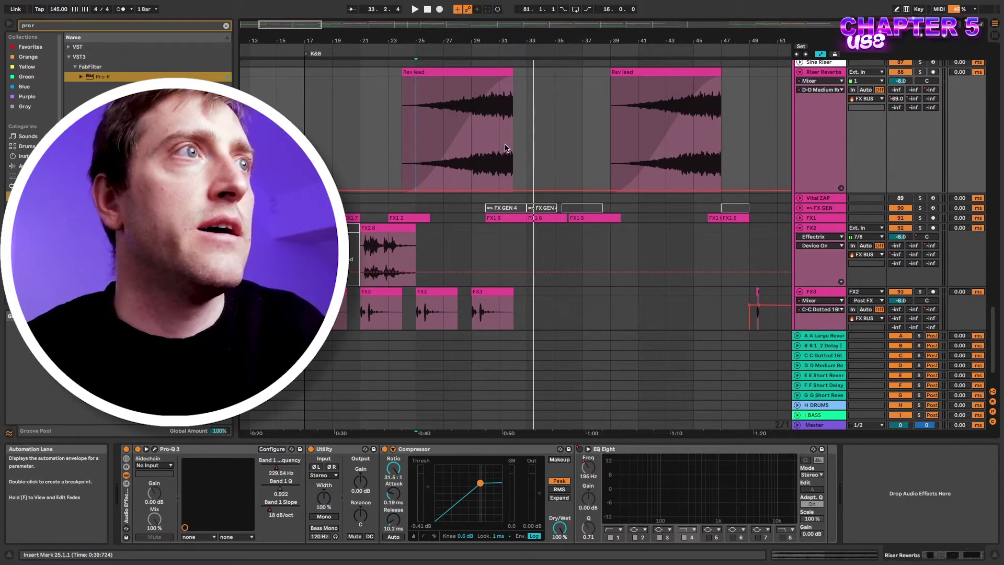
scroll(451, 65, up, 3)
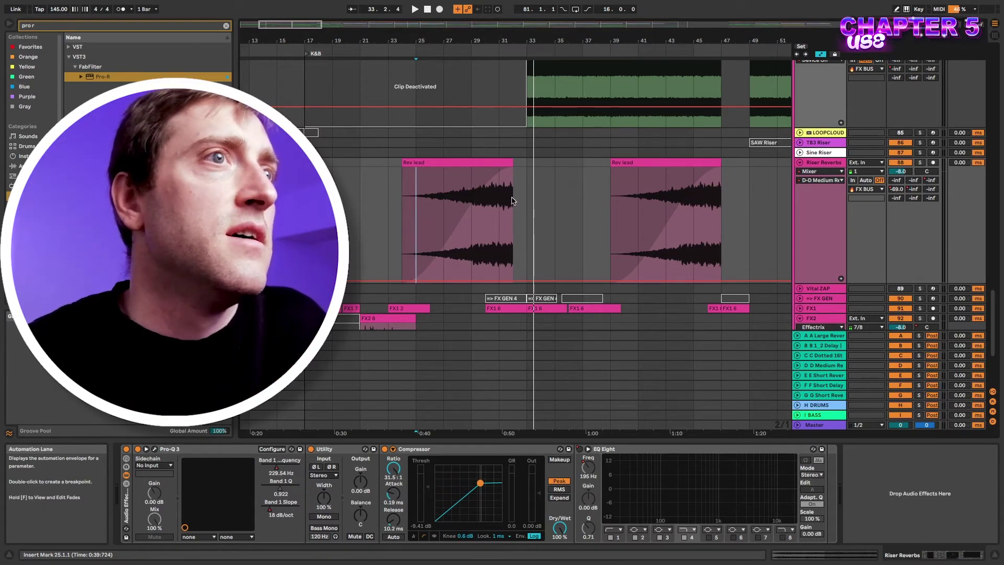
scroll(481, 207, down, 5)
scroll(403, 218, down, 2)
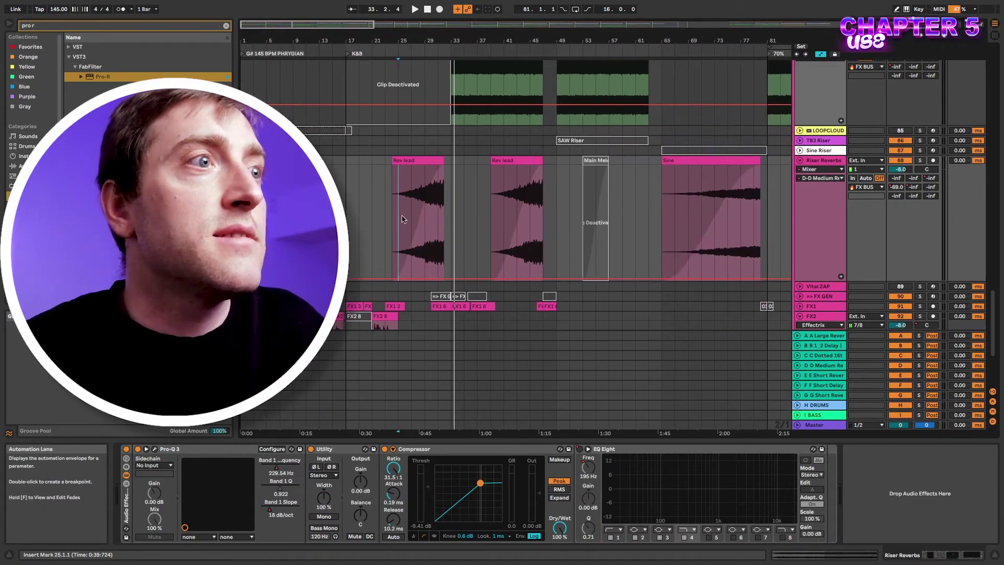
scroll(459, 222, up, 15)
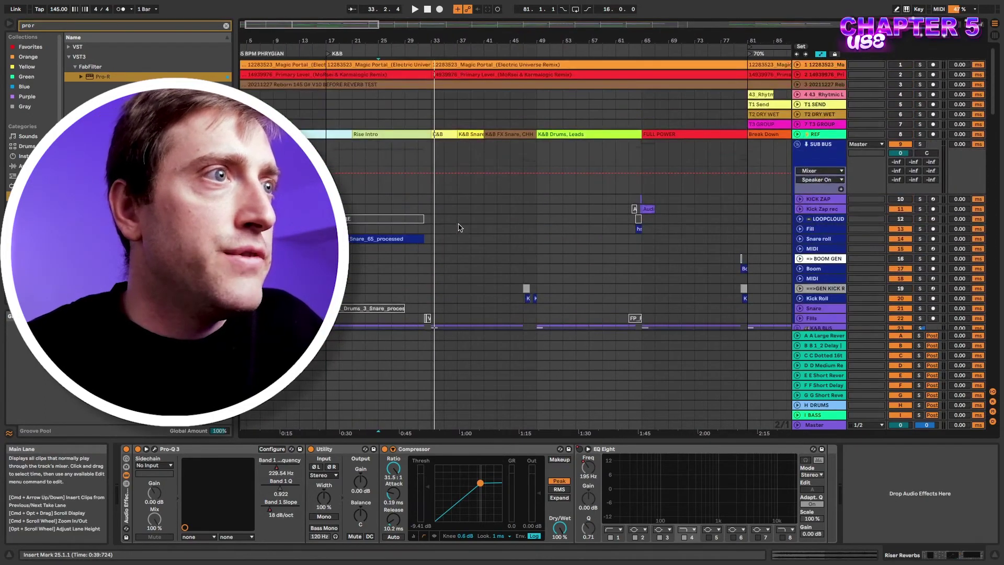
scroll(460, 225, down, 4)
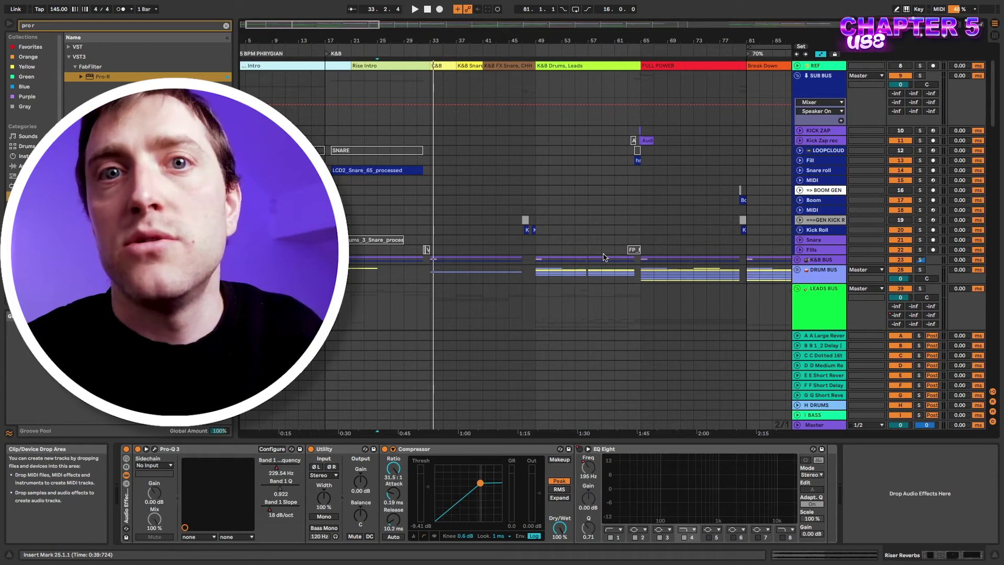
scroll(391, 171, up, 5)
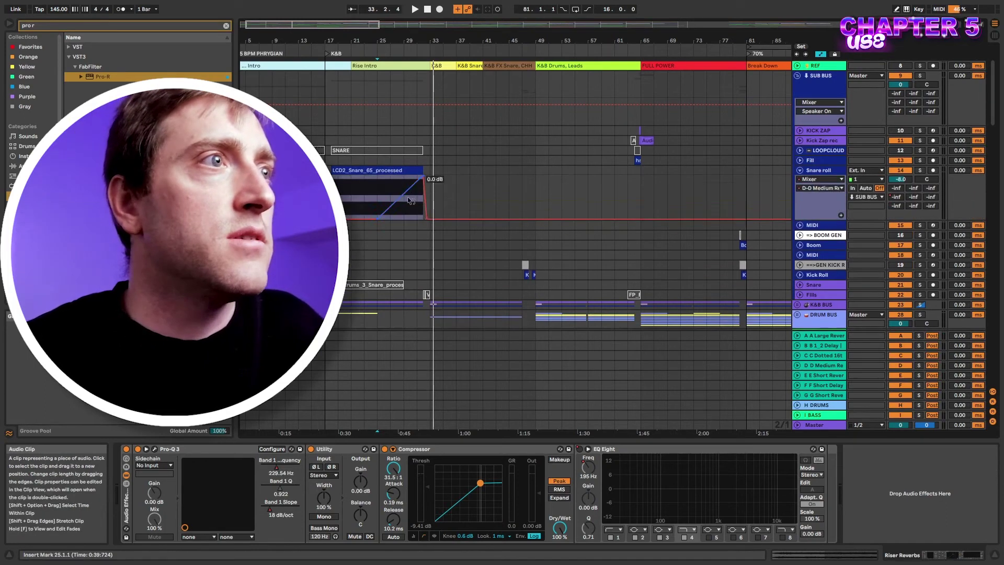
click(394, 194)
key(space)
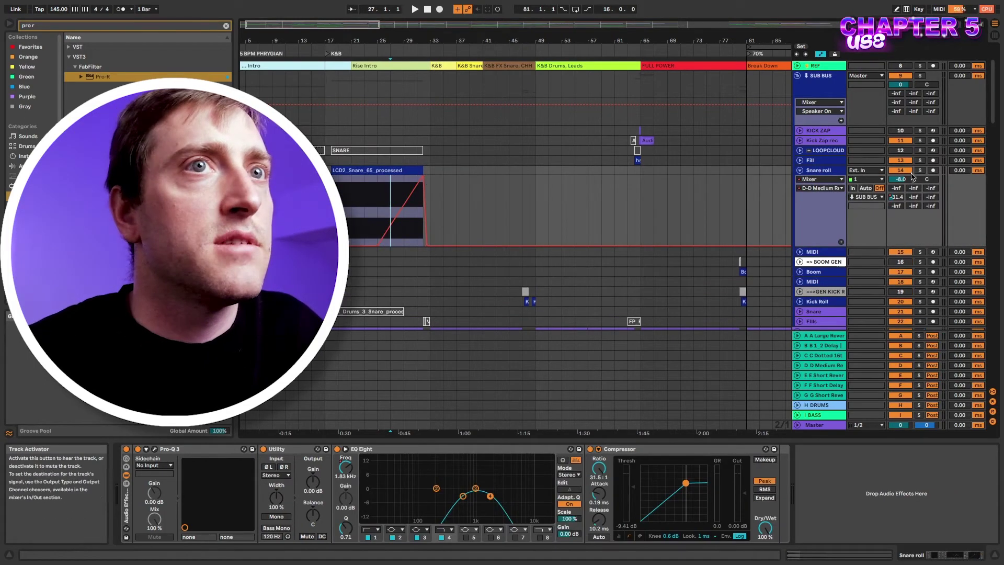
scroll(400, 215, up, 3)
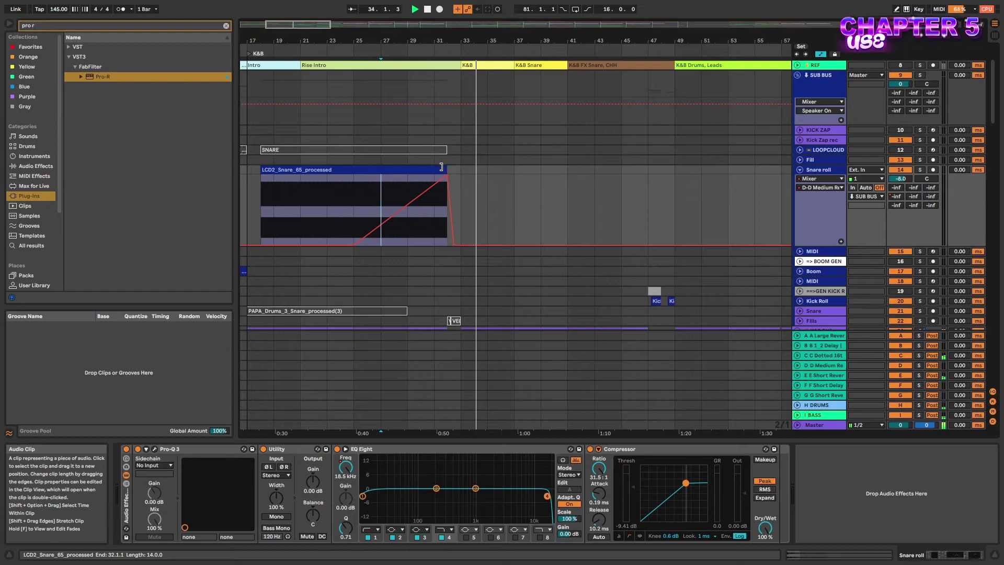
key(space)
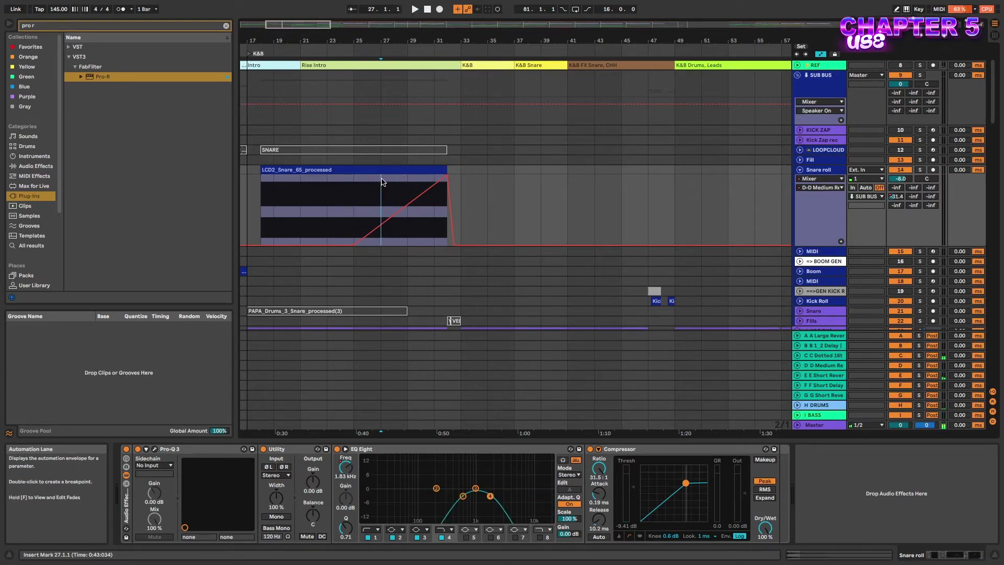
Step: Disable the Snare roll's D Medium Reverb send, play from bar 27 for comparison, and enable the send again
right_click(897, 197)
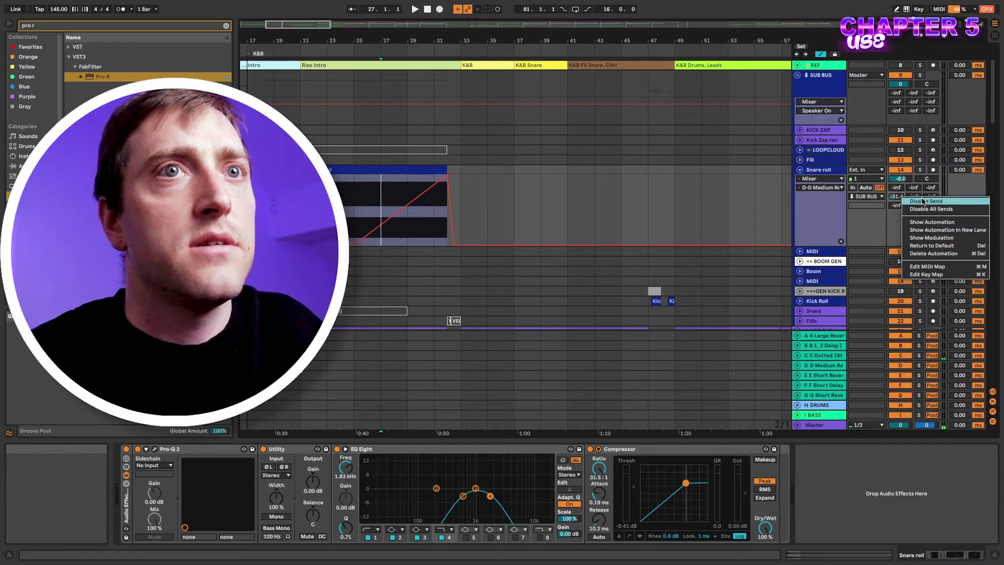
click(924, 222)
key(space)
drag(402, 195, 410, 194)
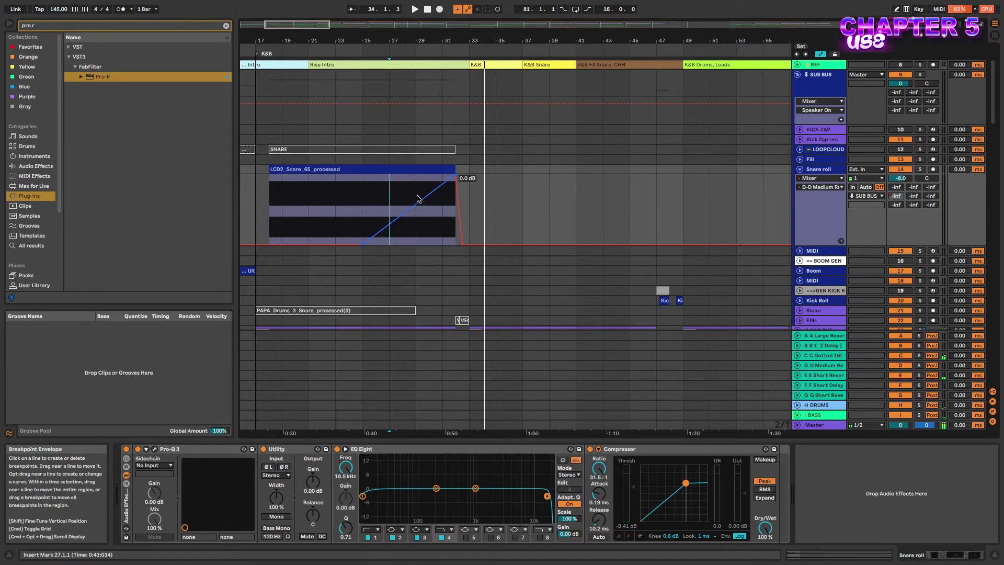
right_click(896, 196)
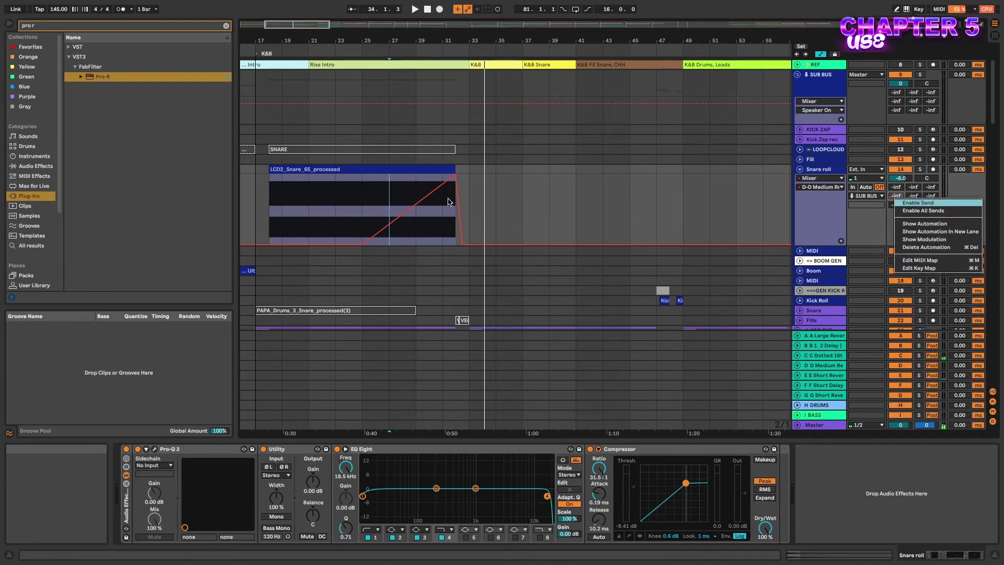
click(918, 203)
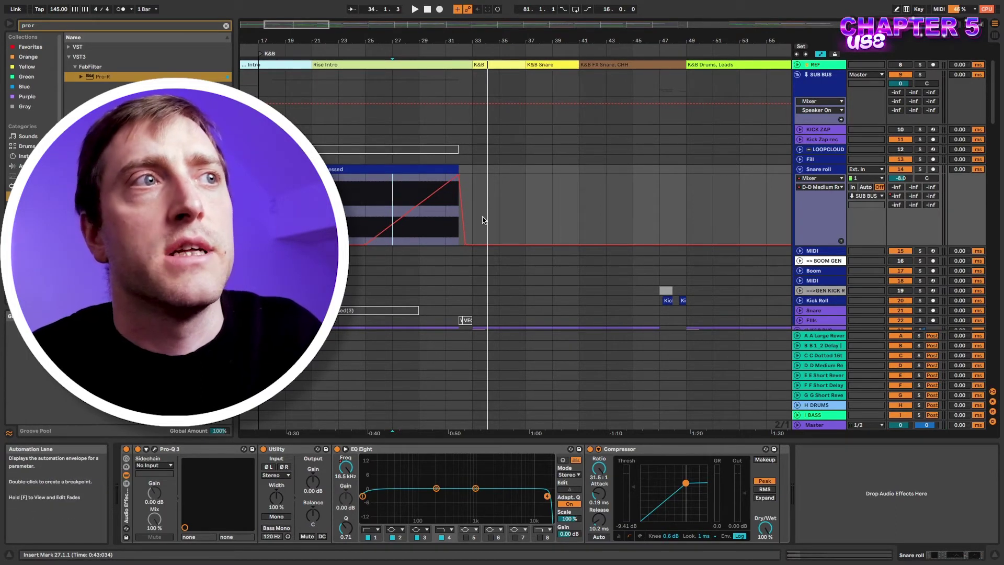
Step: Locate the rising D Medium Reverb send automation on the BG Bell Melo track and play the build-up before bar 81
scroll(482, 220, down, 10)
scroll(472, 218, down, 2)
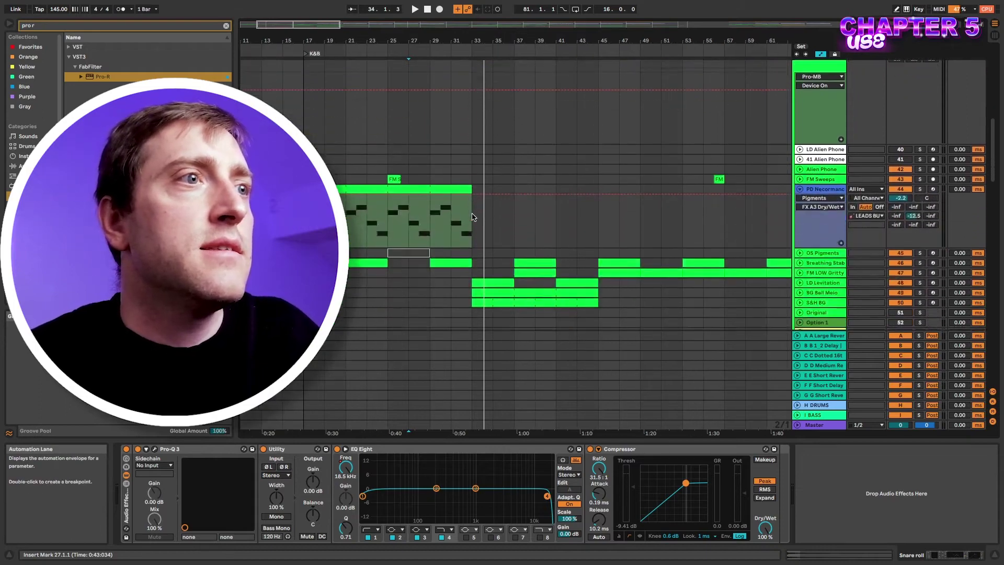
scroll(473, 217, down, 8)
scroll(473, 217, down, 4)
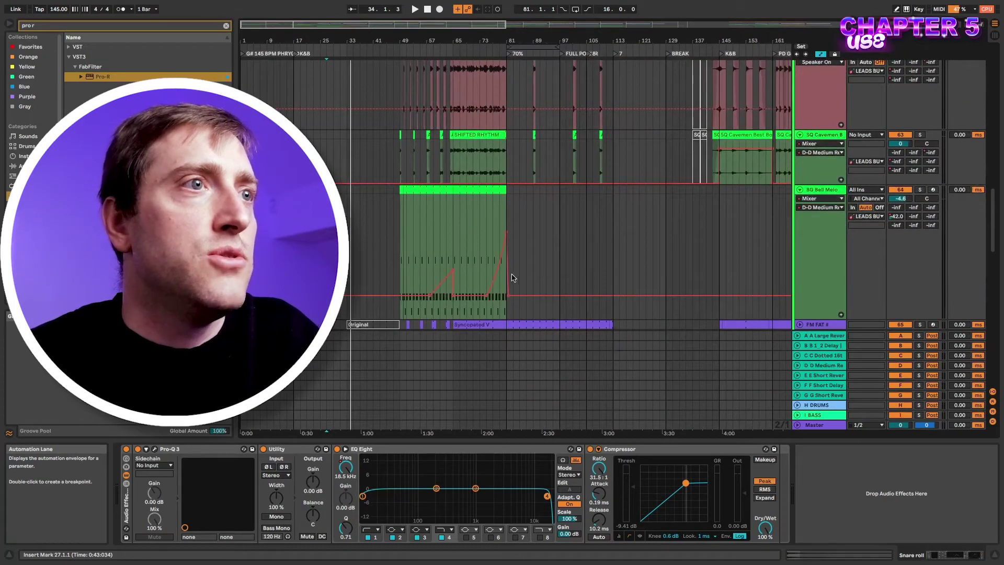
scroll(450, 259, up, 6)
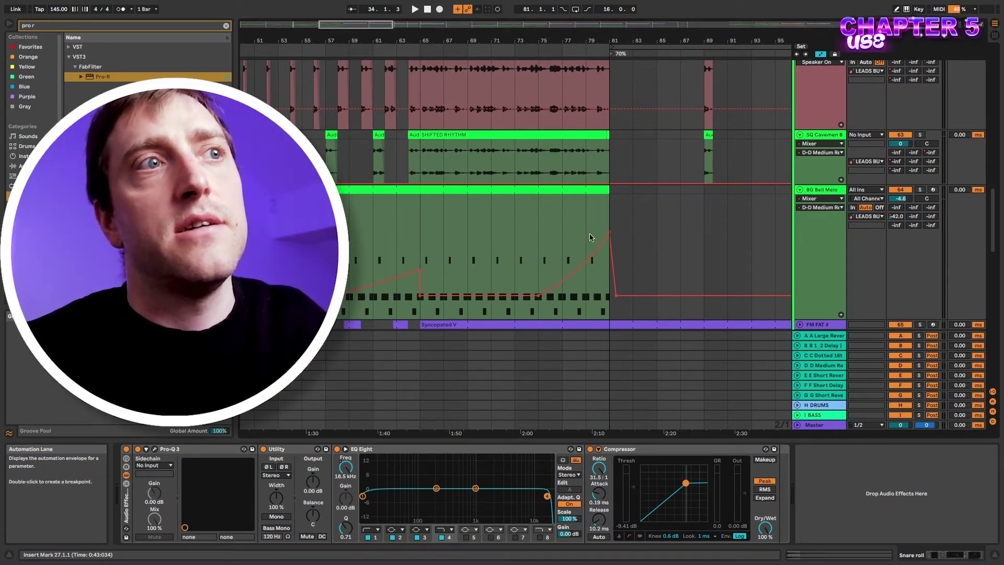
click(515, 226)
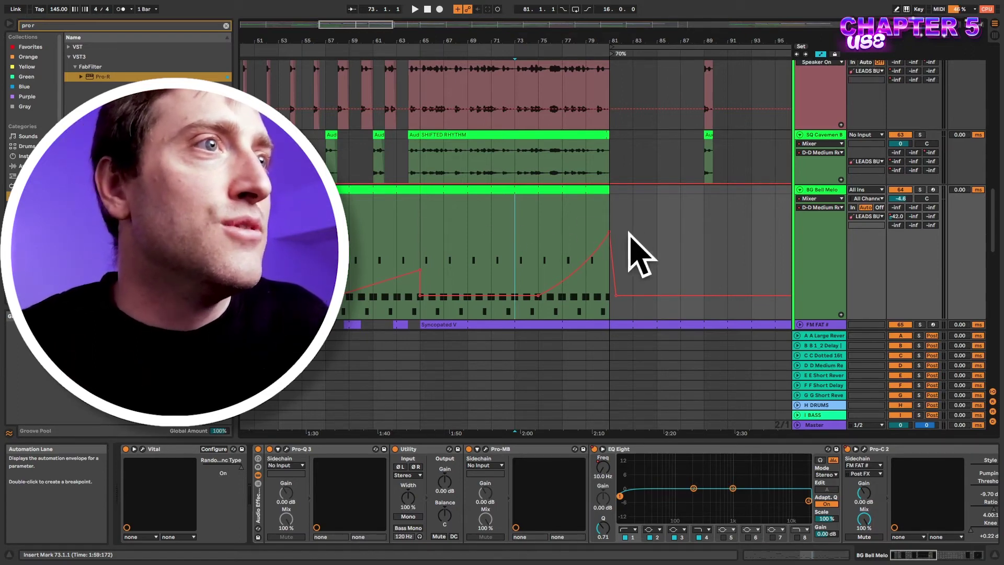
click(578, 210)
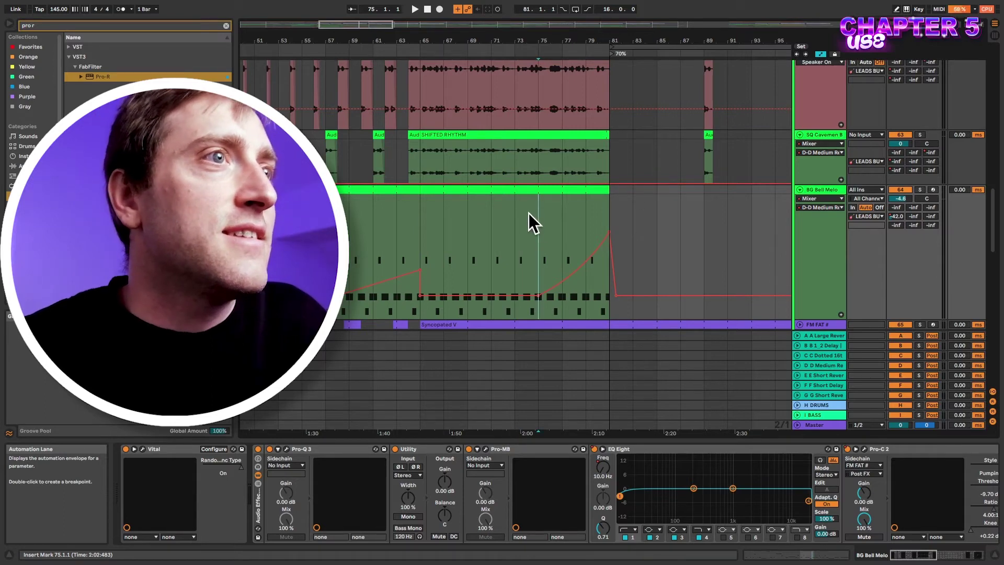
key(space)
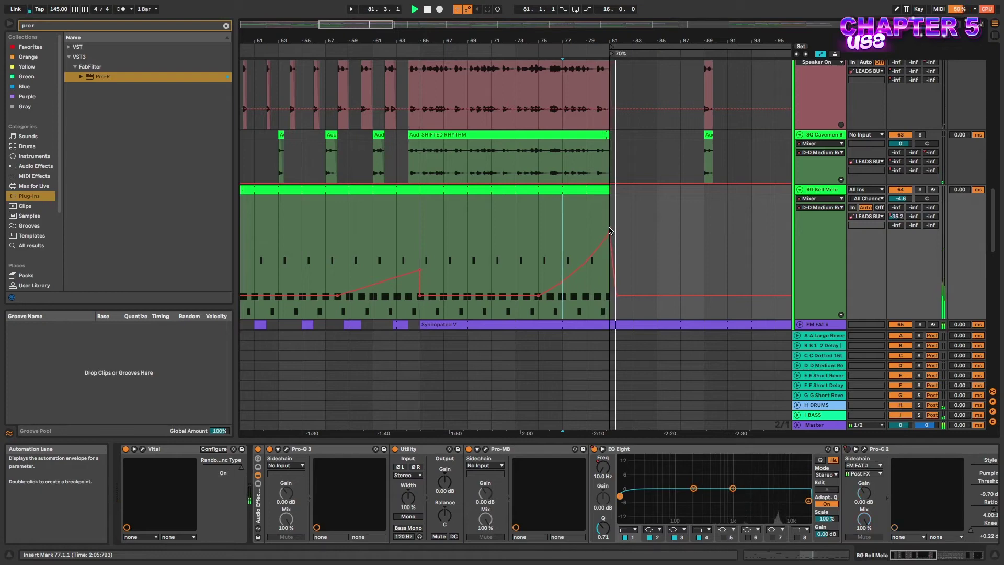
Step: Replay the BG Bell Melo build-up from bar 77 with the track soloed
key(space)
key(space)
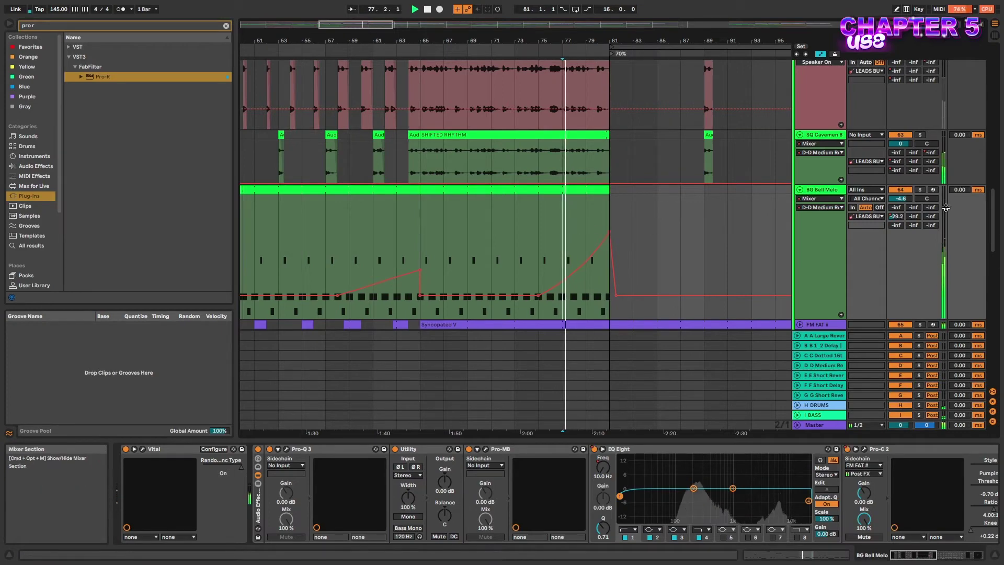
click(920, 189)
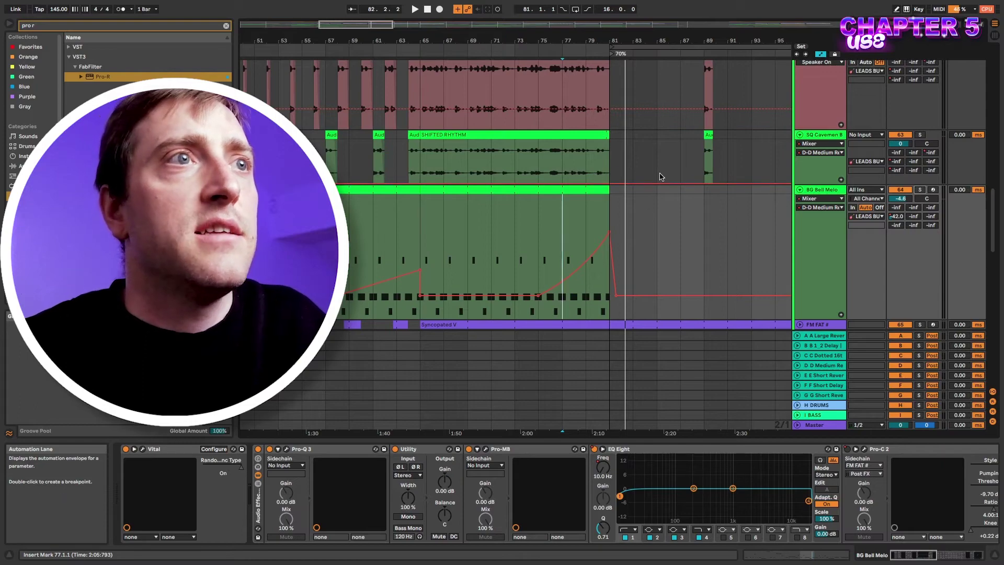
Step: Browse the lead tracks for the STEREO WIDTH track and place the insert marker on it at bar 97
click(596, 162)
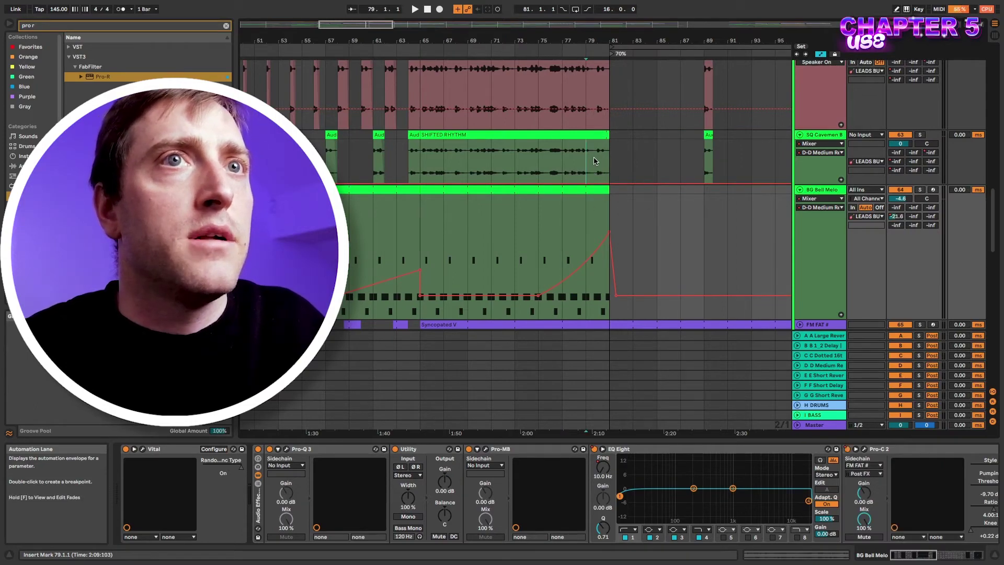
scroll(586, 165, up, 6)
scroll(589, 166, up, 5)
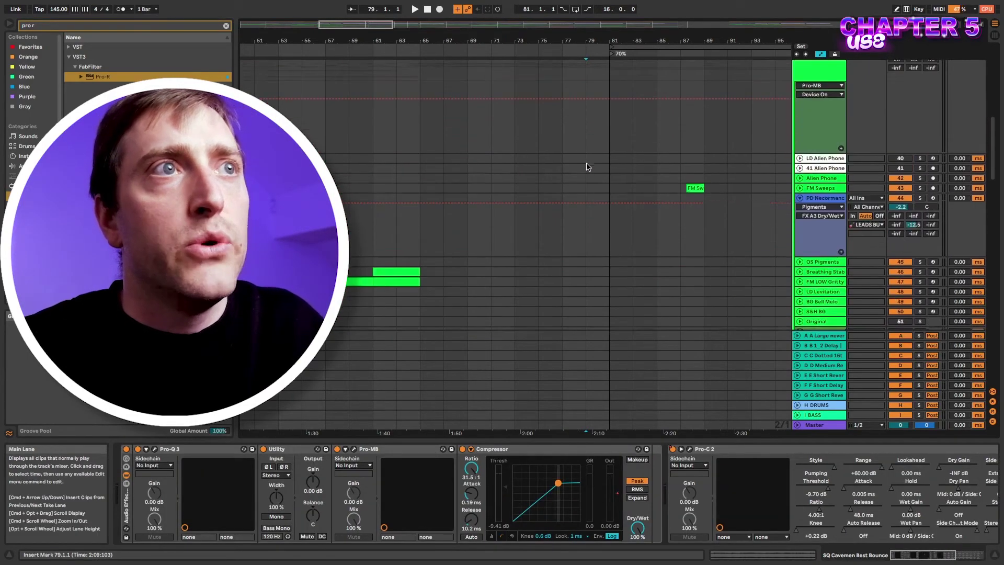
scroll(589, 165, down, 8)
scroll(589, 166, down, 5)
scroll(582, 177, down, 5)
scroll(574, 187, down, 3)
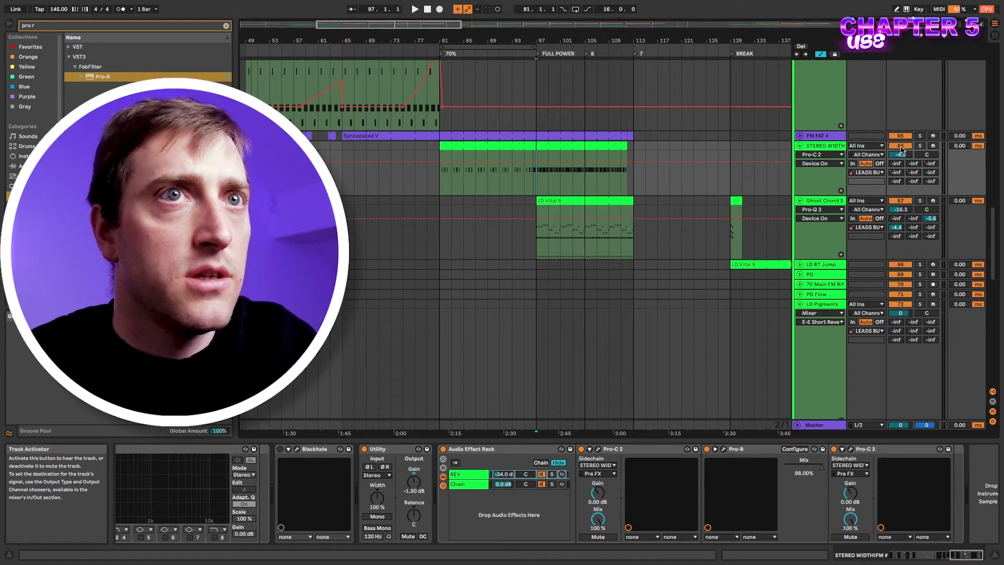
scroll(606, 196, up, 3)
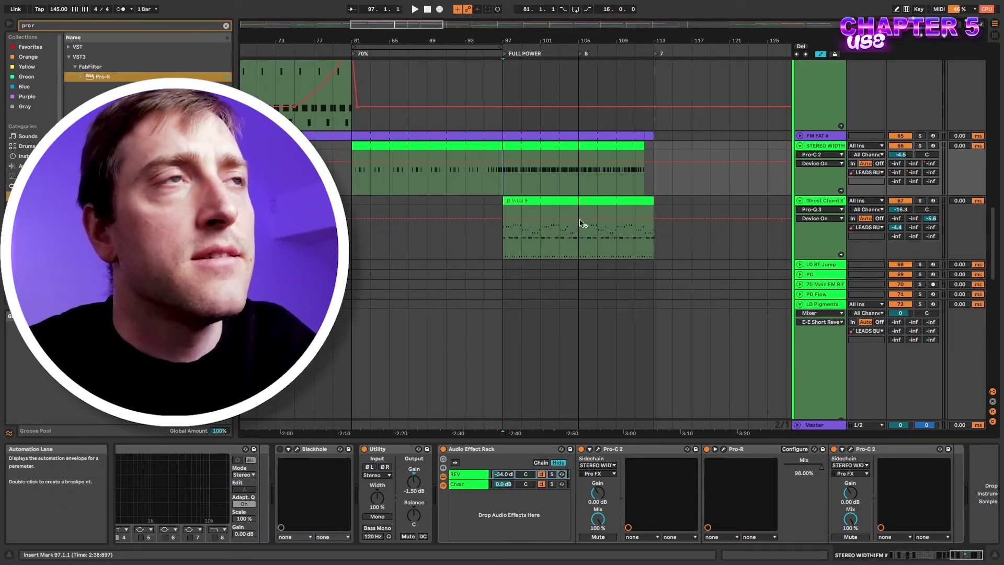
scroll(580, 219, up, 3)
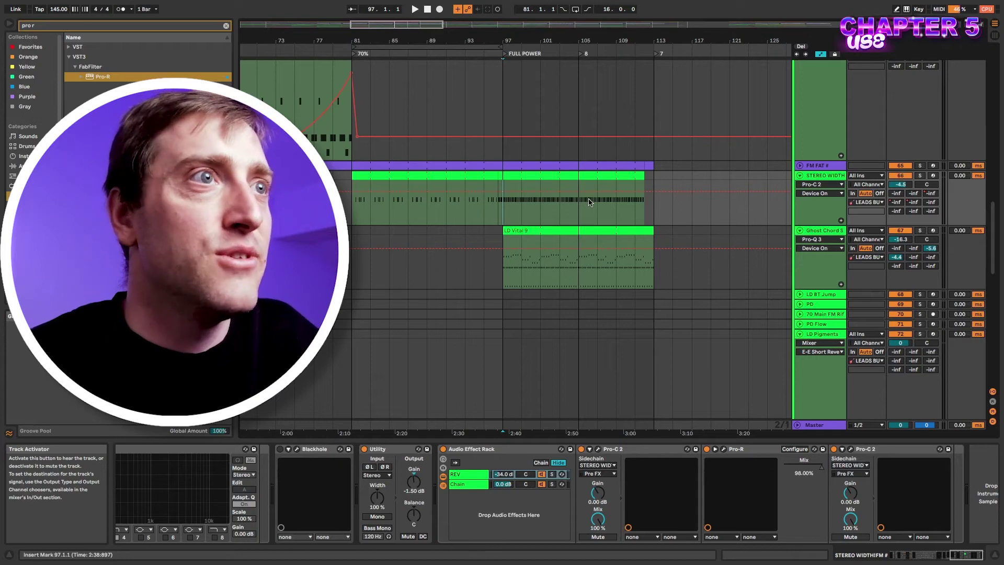
Step: Play the STEREO WIDTH lead from bar 97 and examine the settings of the Pro-R reverb in its device chain
key(space)
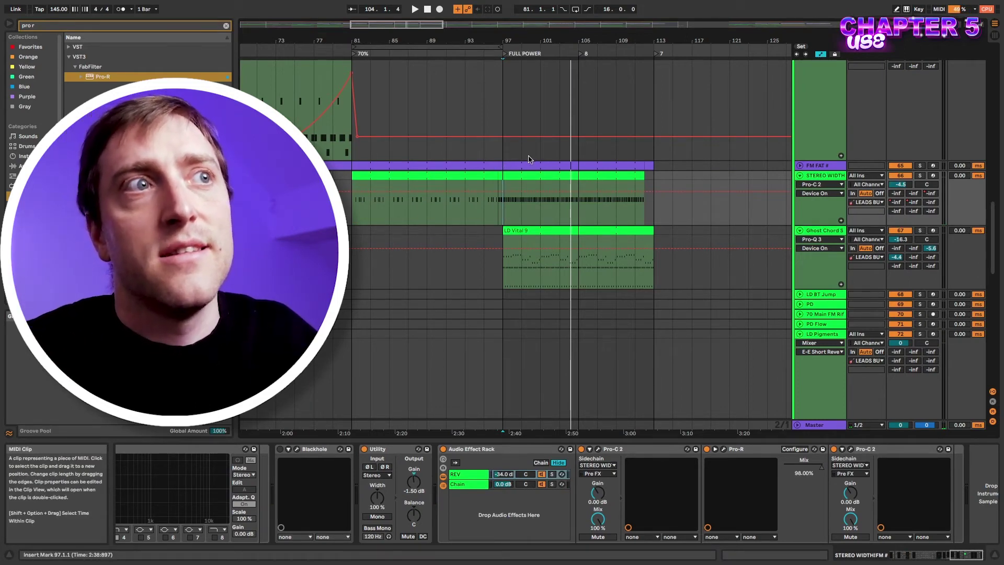
scroll(527, 205, up, 3)
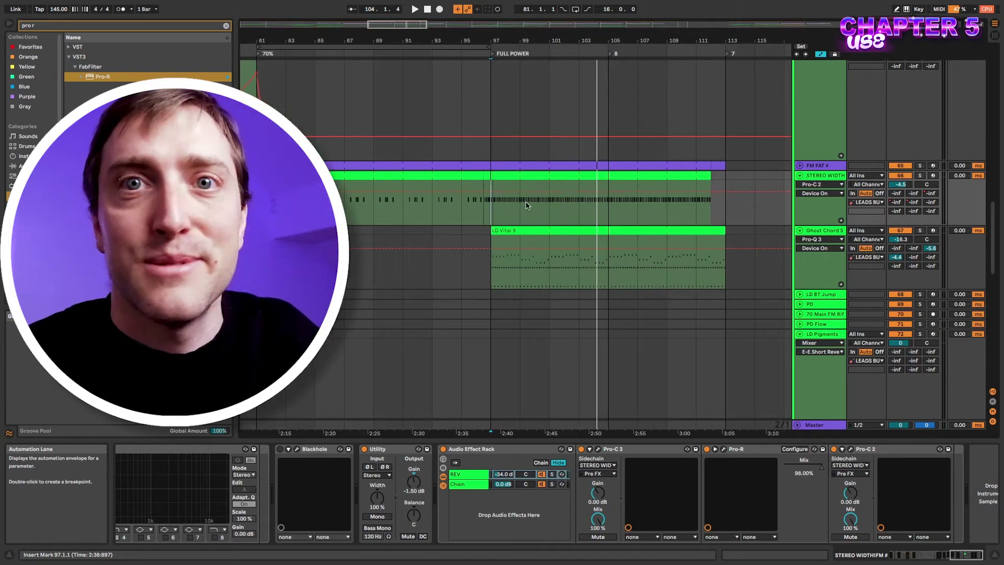
click(531, 182)
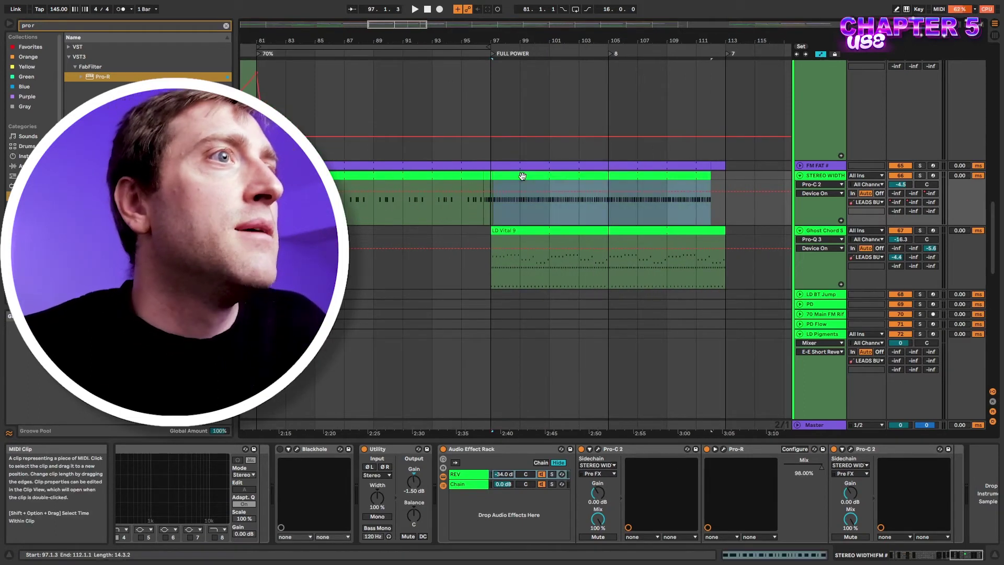
click(724, 449)
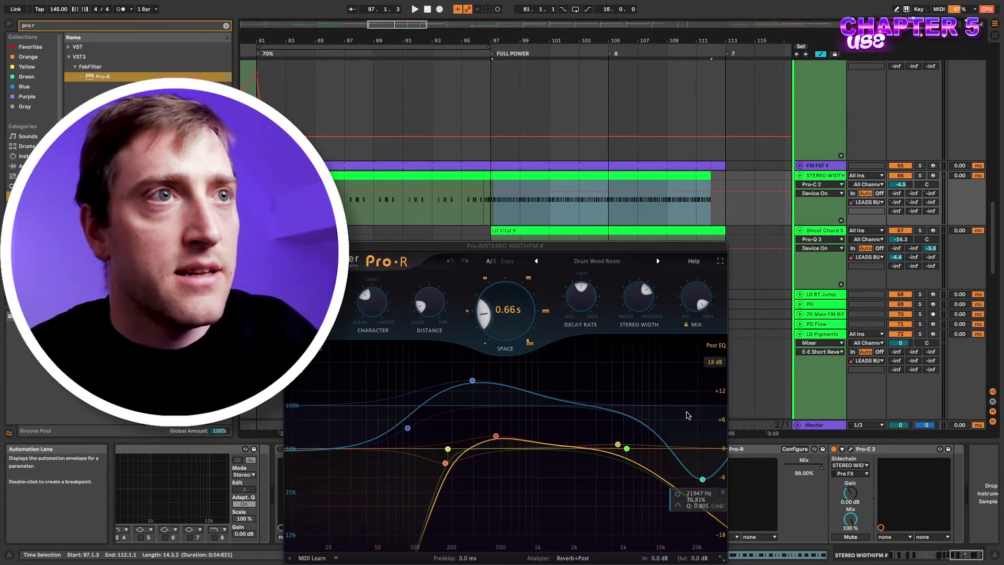
click(289, 246)
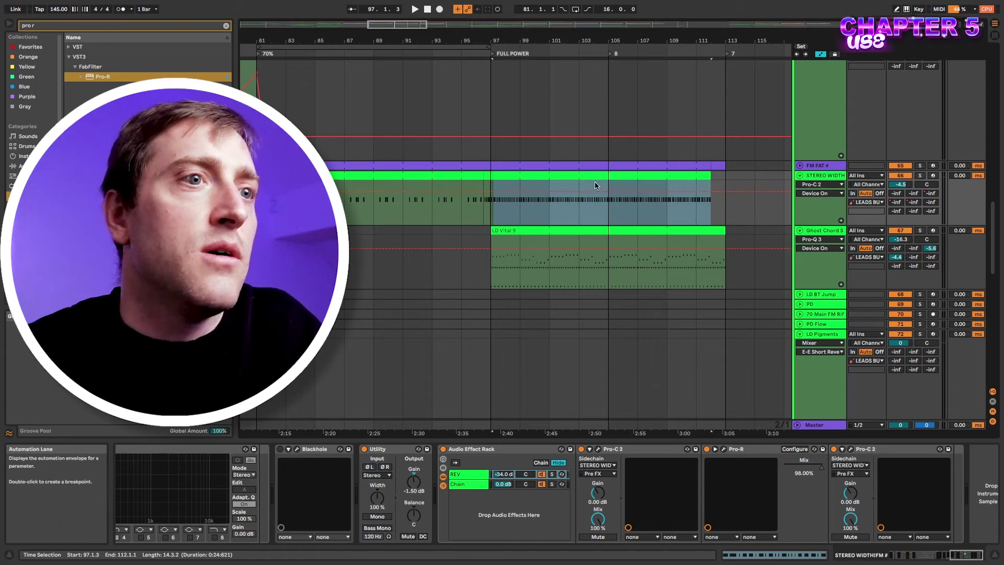
click(742, 453)
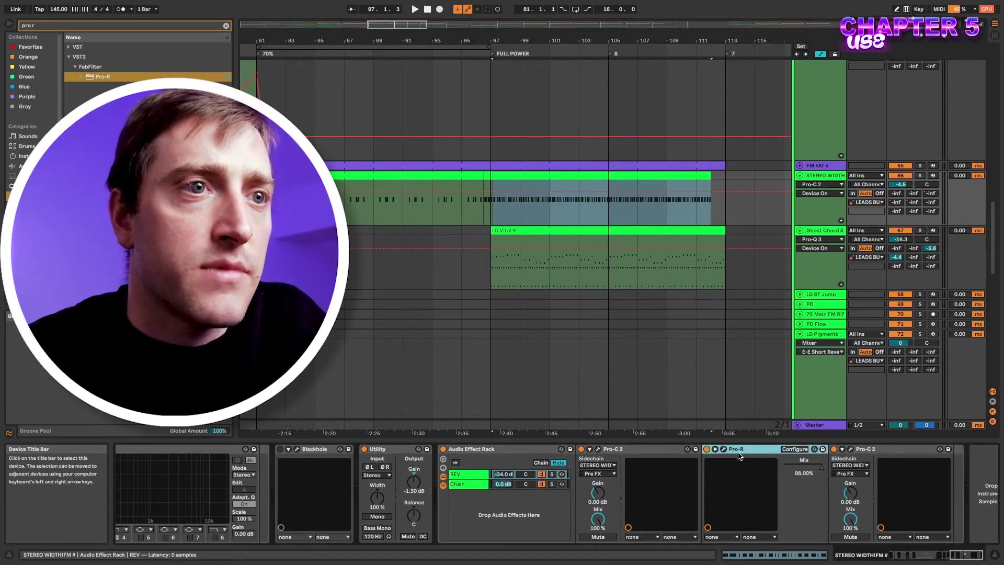
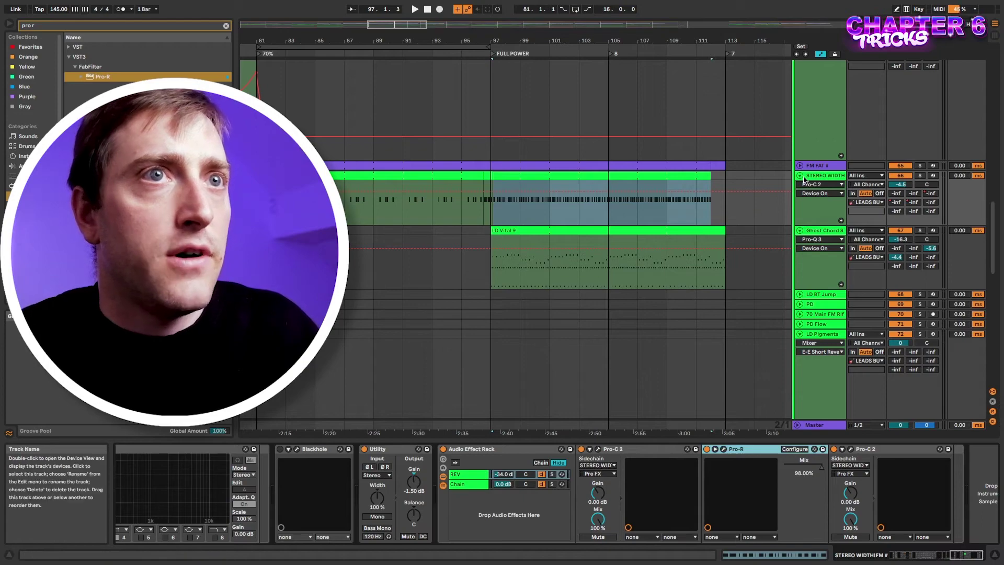
Step: Review the STEREO WIDTH device chain and inspect the settings of the Pro-C 2 compressor placed before Pro-R
scroll(611, 488, left, 10)
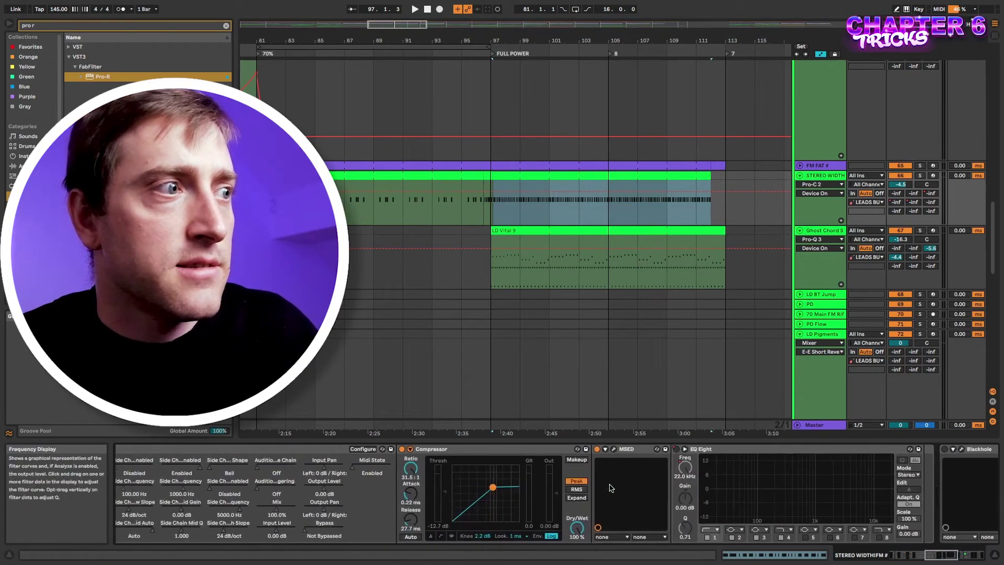
scroll(611, 488, left, 10)
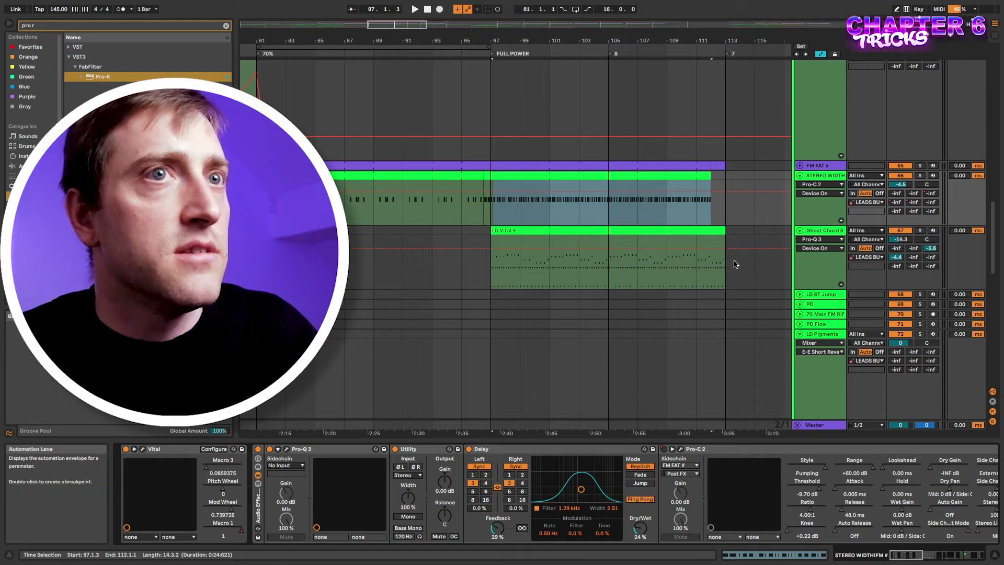
scroll(721, 536, right, 10)
scroll(721, 537, right, 10)
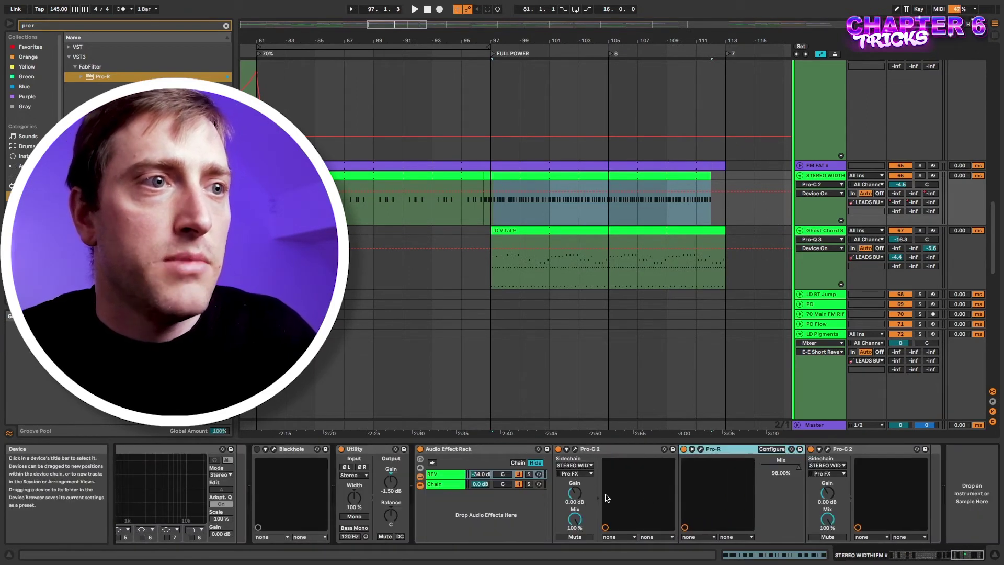
click(576, 449)
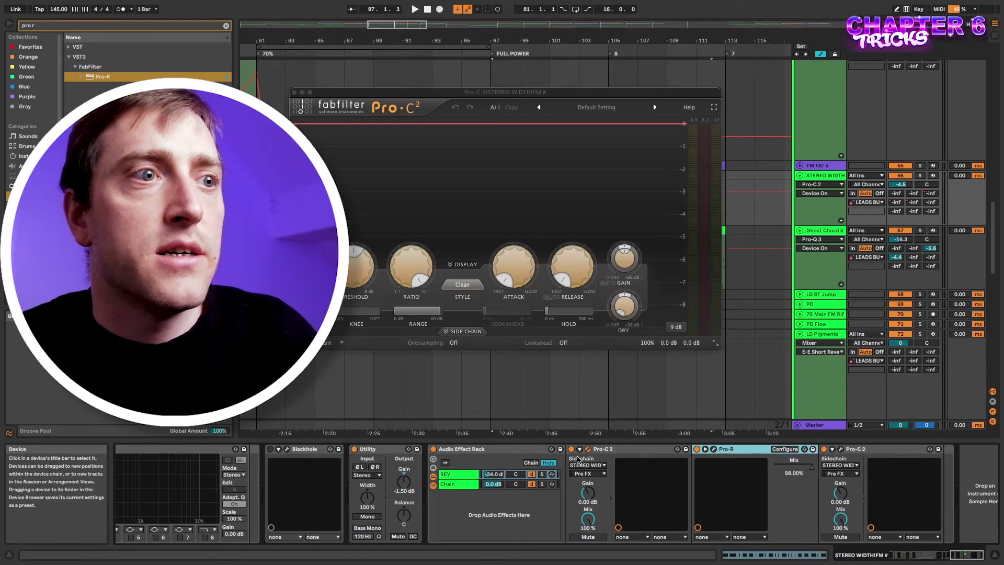
click(295, 93)
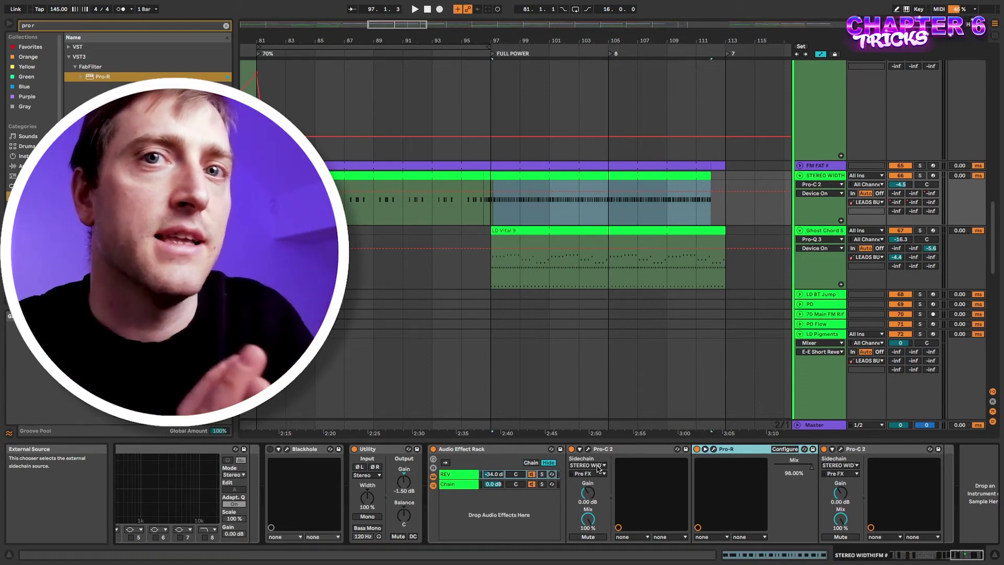
Step: Play the STEREO WIDTH clip while bypassing and re-enabling the Pro-C 2 after Pro-R and the one before it
click(873, 453)
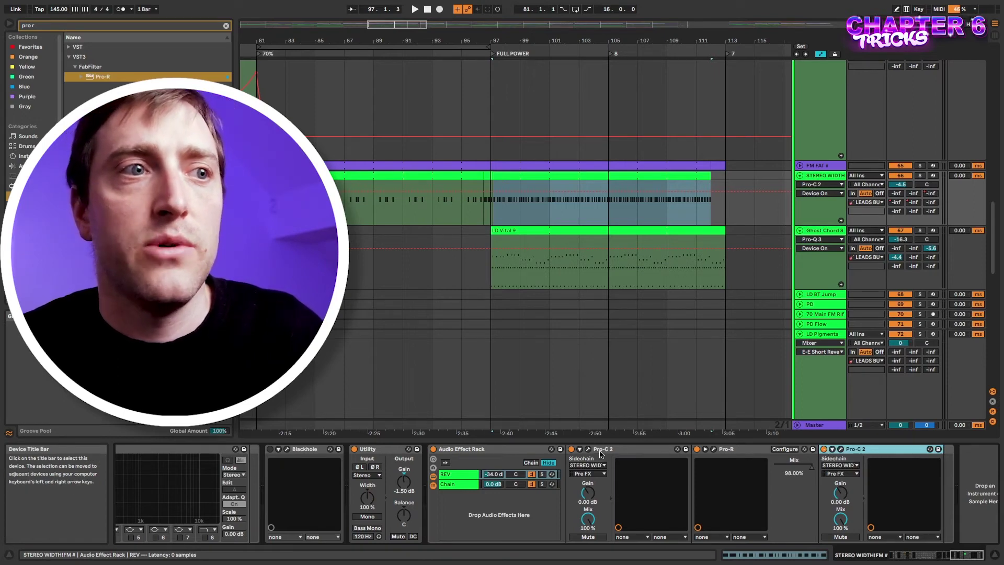
key(space)
click(824, 450)
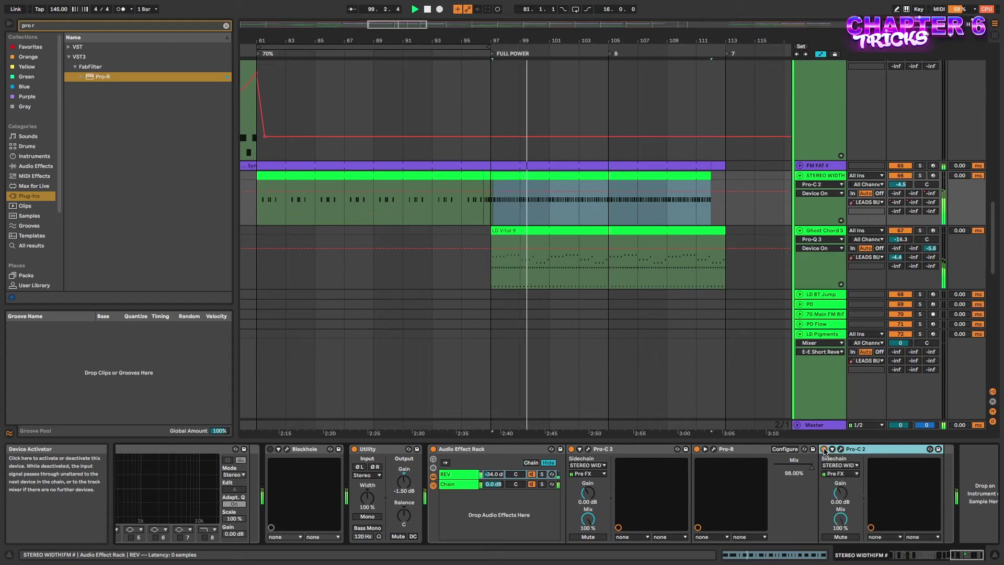
click(824, 450)
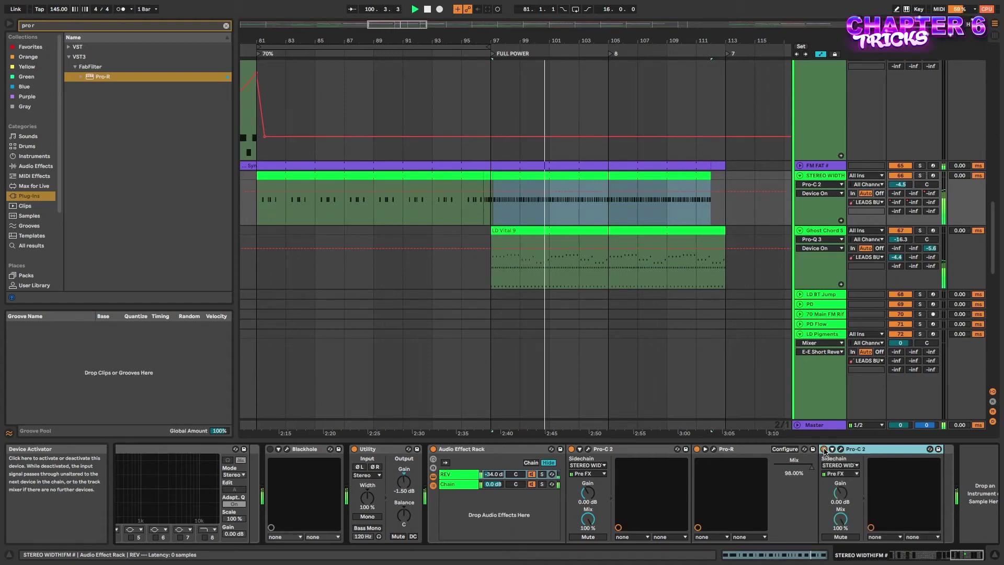
click(572, 449)
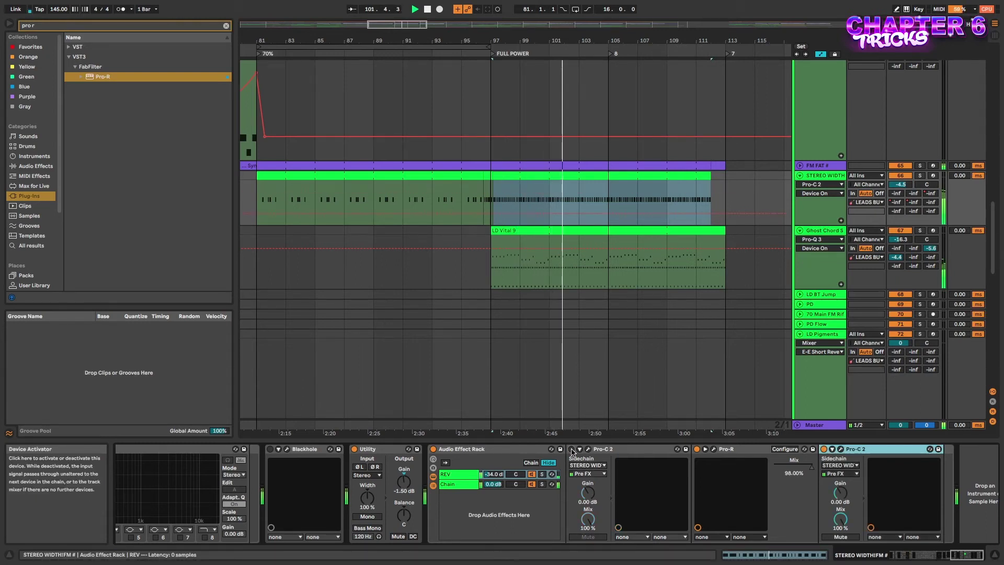
click(572, 449)
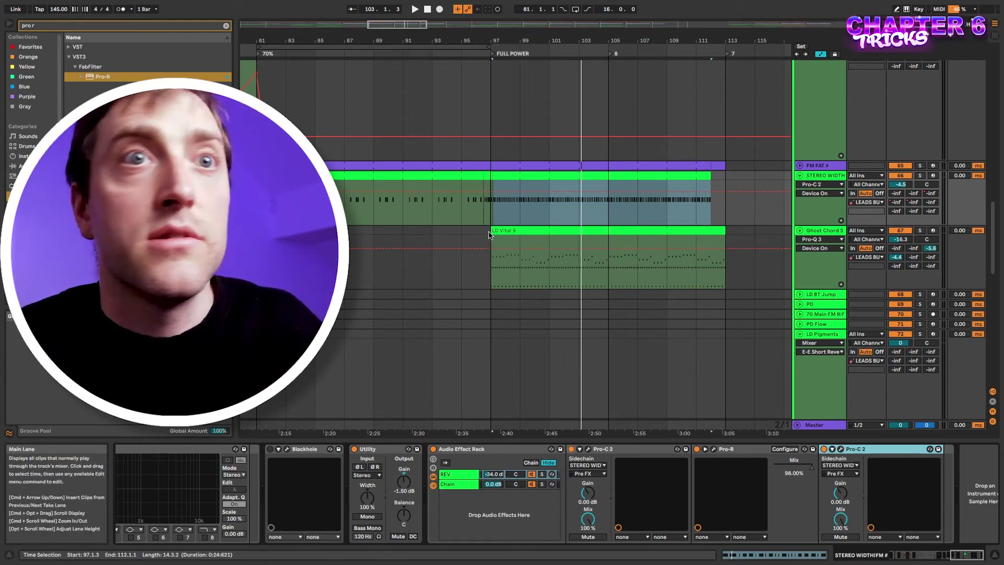
Step: Show the return tracks, expand the D Medium Reverb return with its automation lane and play it from bar 80
click(528, 230)
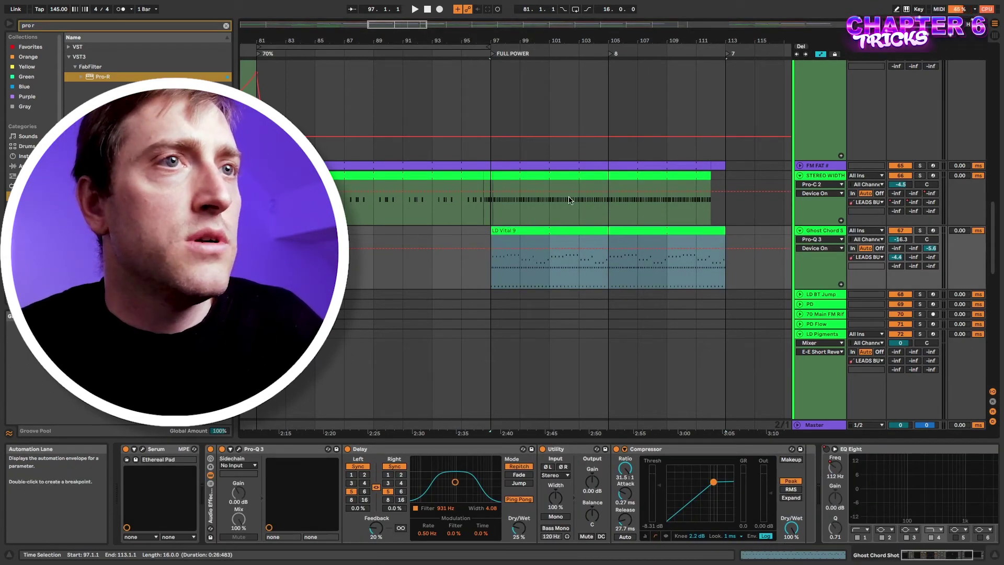
scroll(591, 261, down, 15)
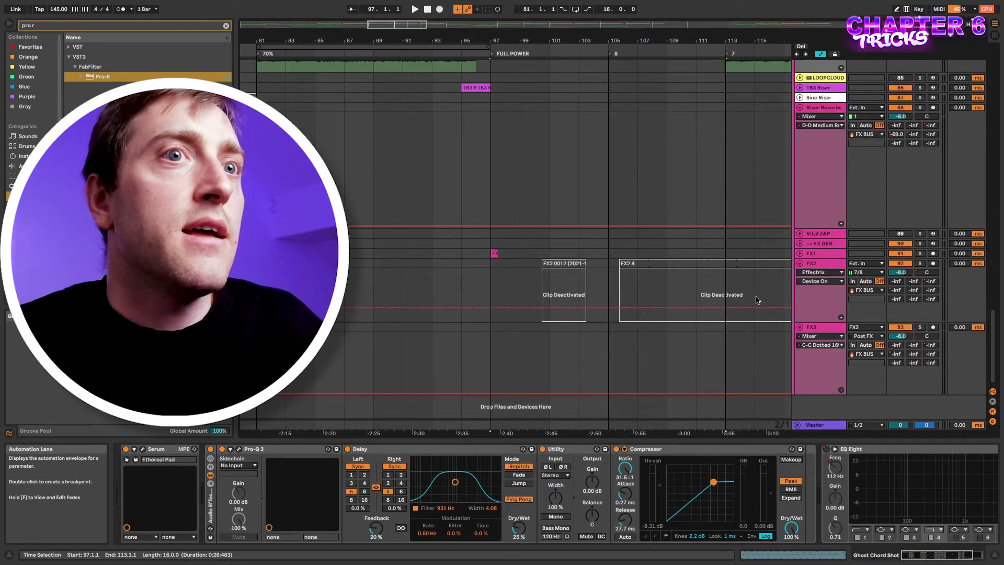
click(994, 402)
click(829, 366)
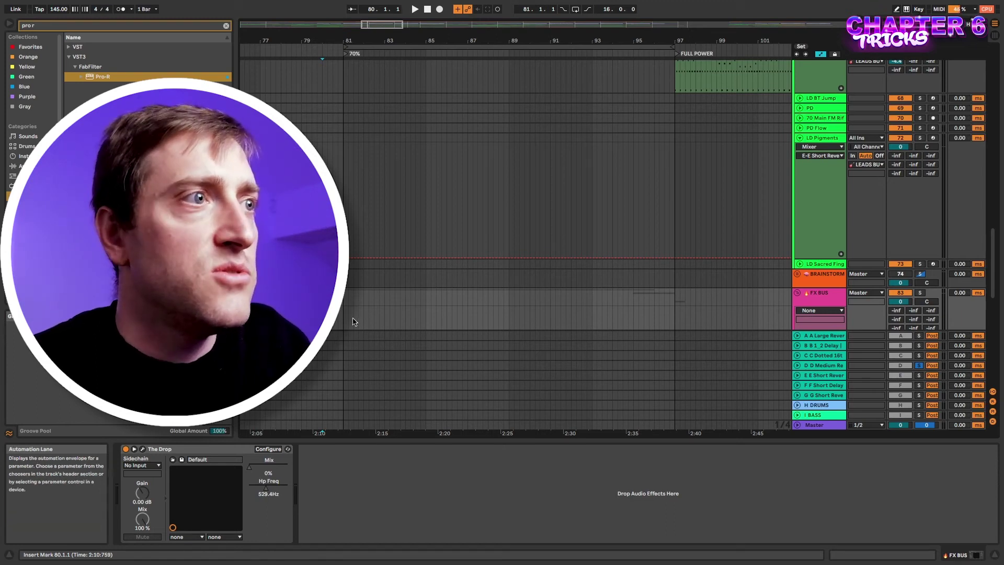
click(390, 365)
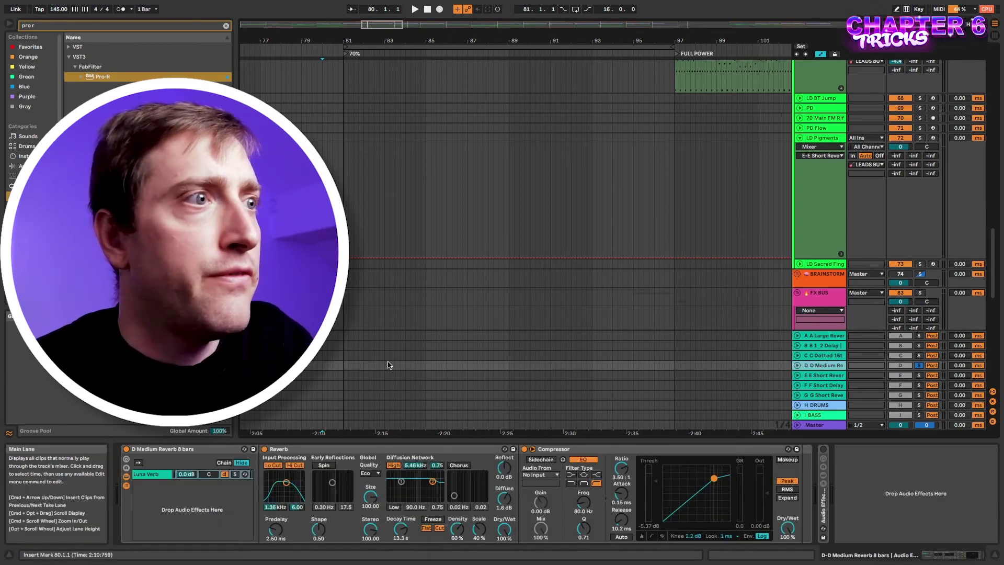
scroll(339, 361, up, 3)
scroll(339, 344, left, 1)
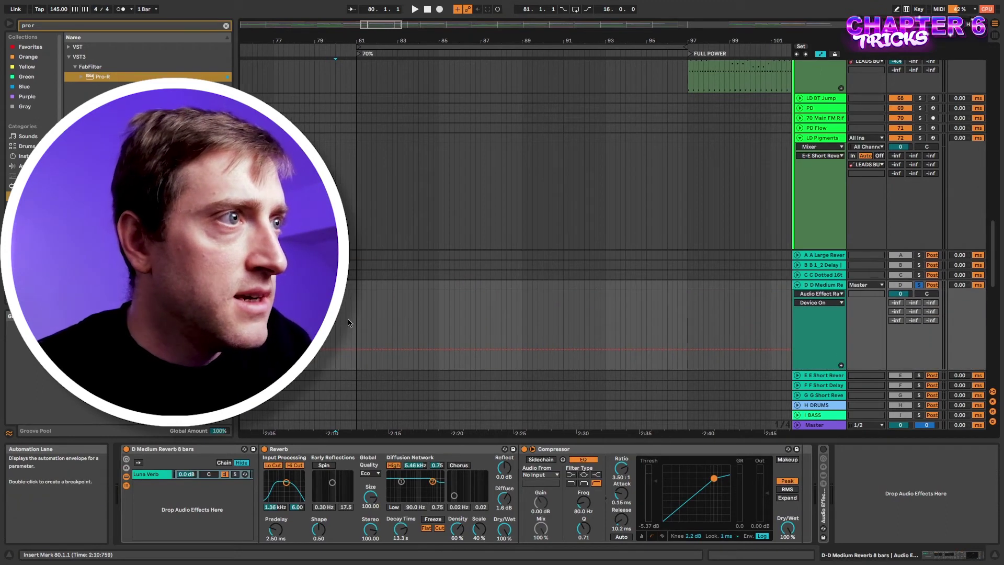
key(space)
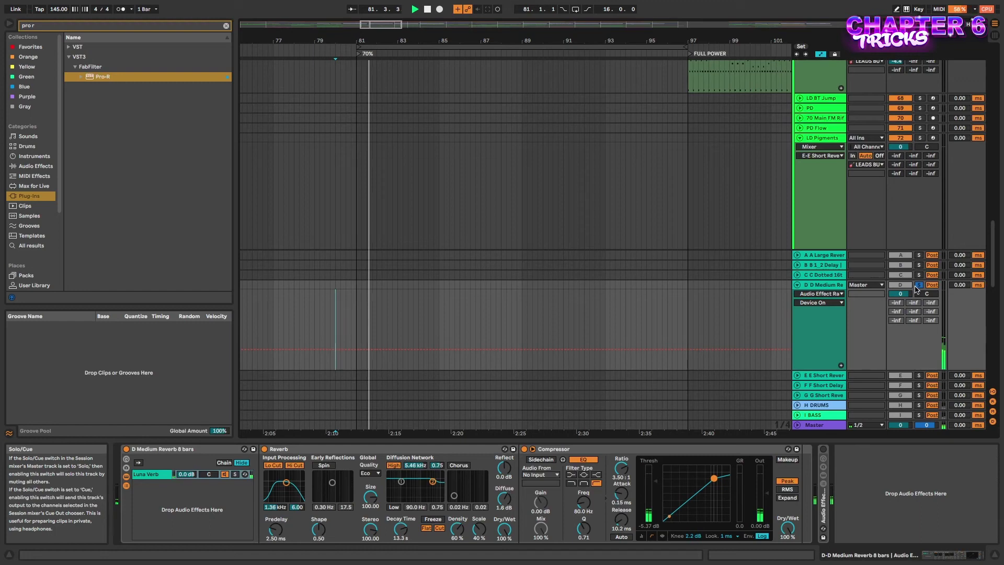
key(space)
Step: Automate the Reverb's Device On parameter on the D Medium Reverb return with a short off section just before bar 81
right_click(265, 449)
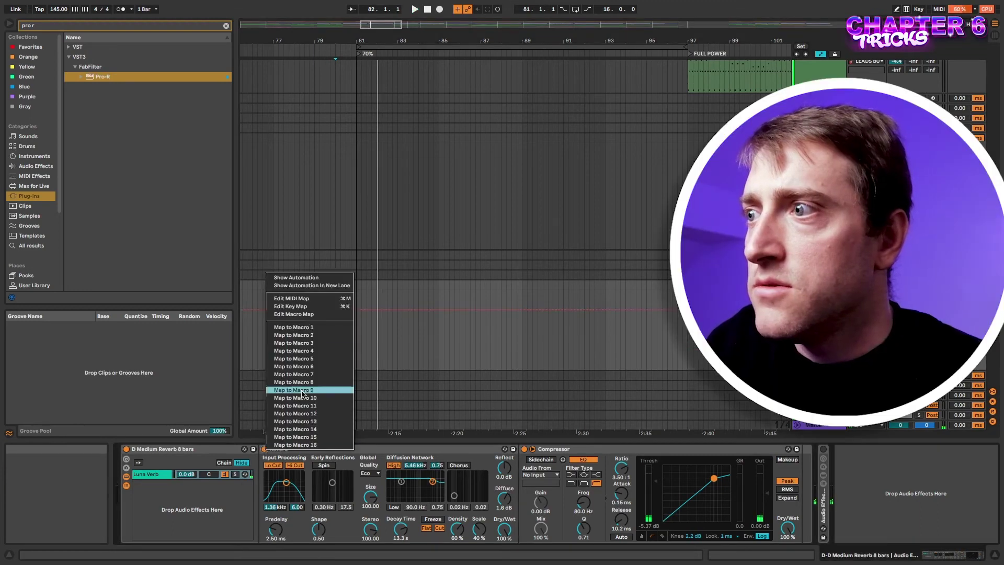
click(310, 286)
key(b)
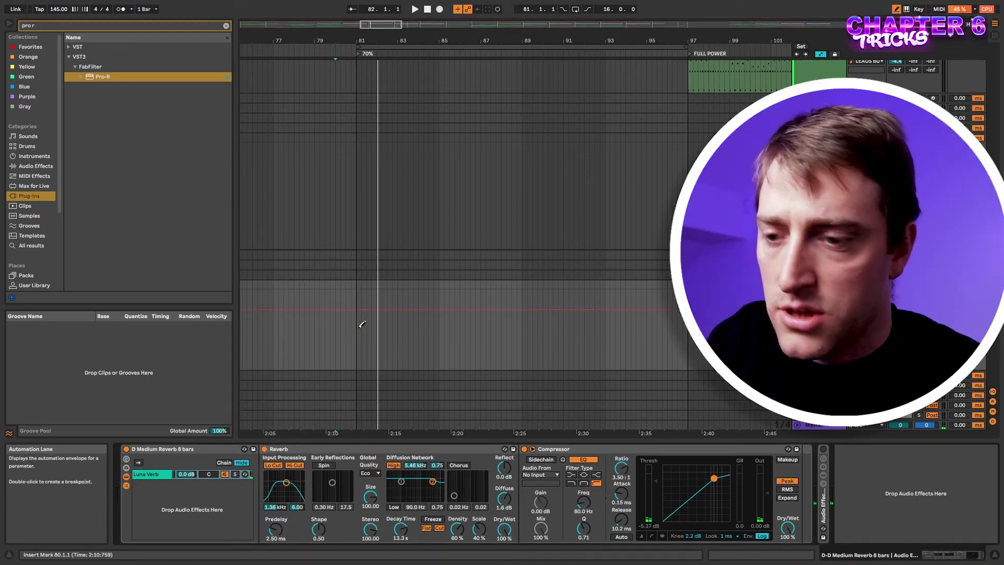
drag(357, 310, 352, 335)
scroll(355, 341, up, 3)
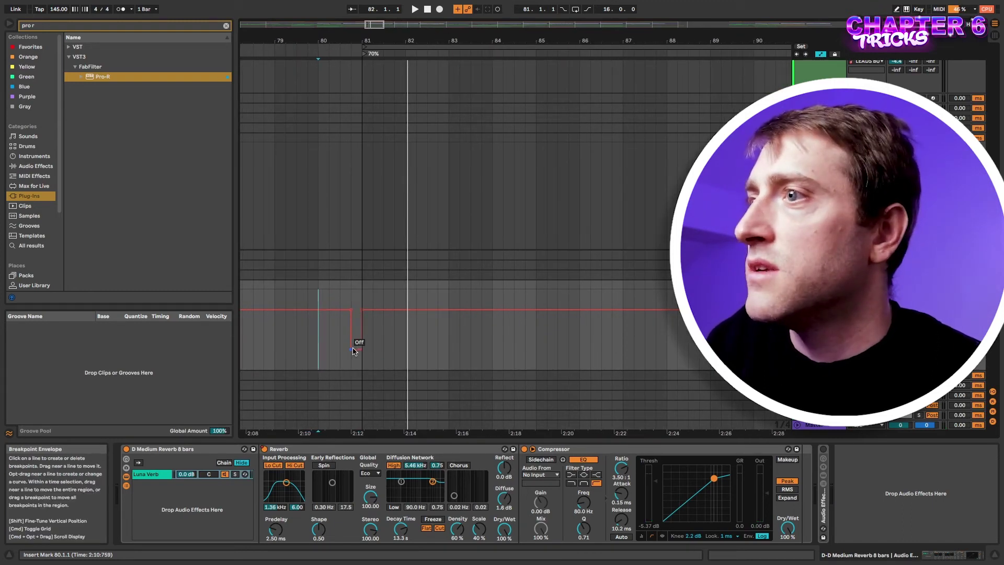
drag(351, 349, 358, 350)
Step: Play the D Medium Reverb return from 78.2 to hear the reverb tail cut off before bar 81
click(329, 343)
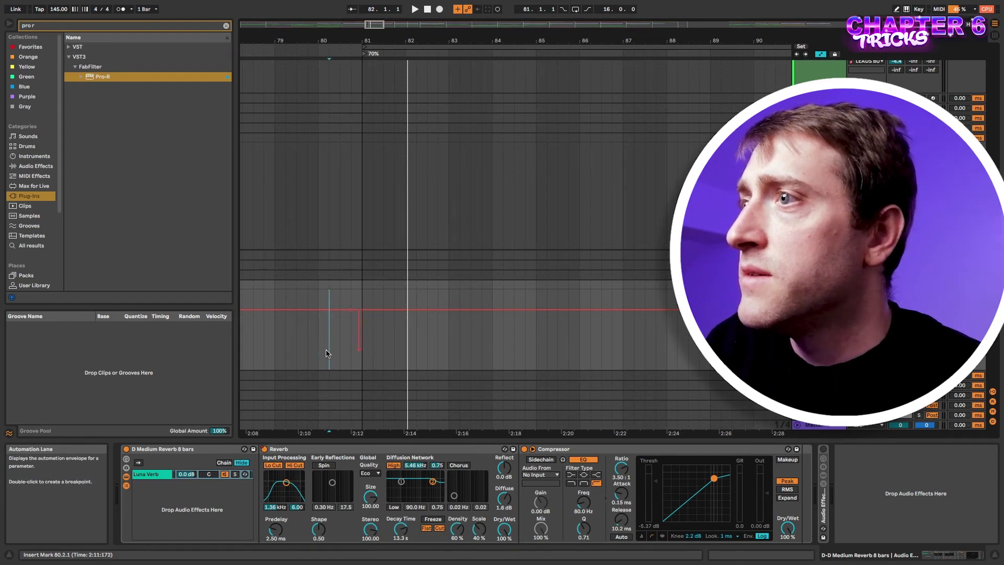
scroll(273, 347, left, 2)
click(277, 342)
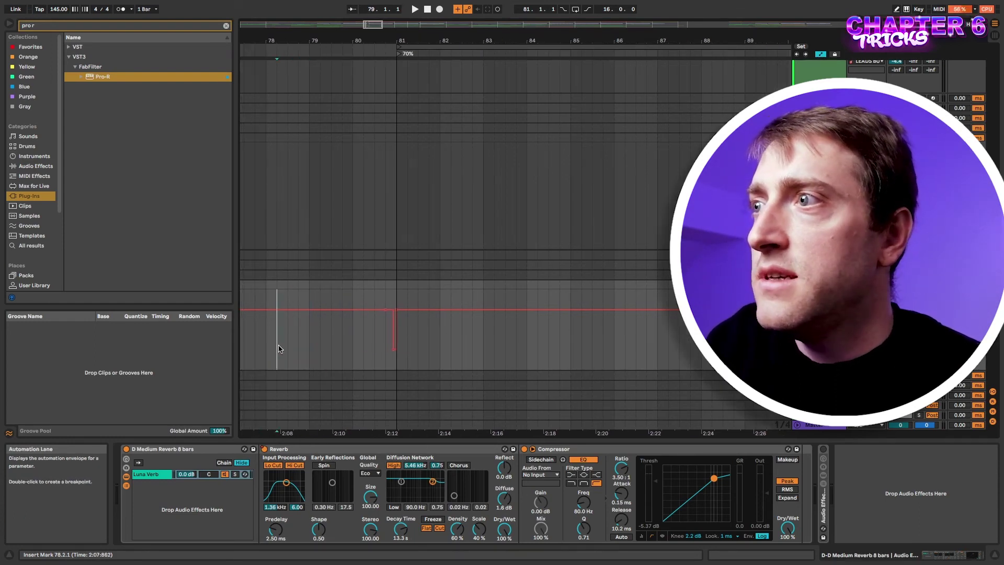
key(space)
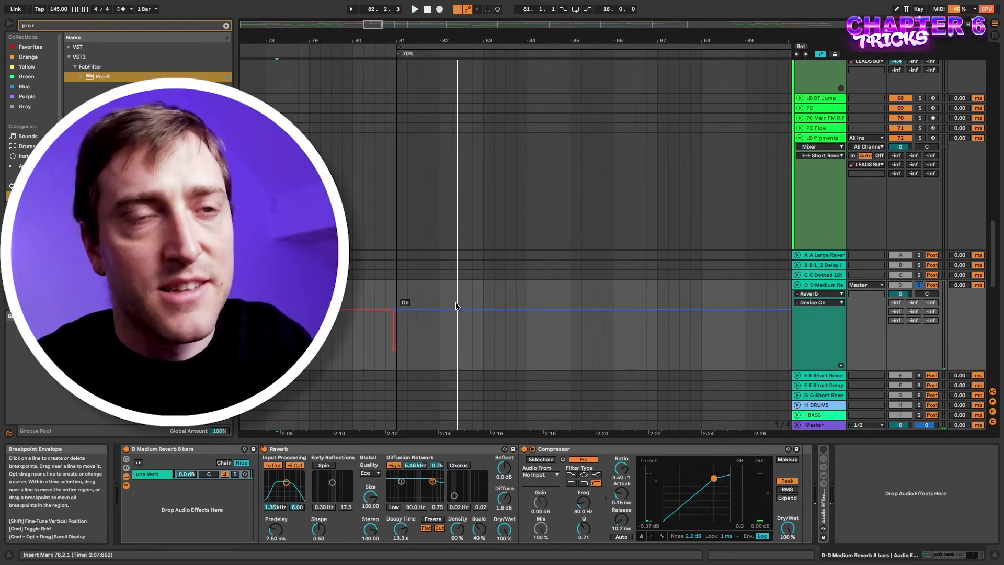
Step: Extend the Reverb's off automation to about 82.2 and clear the automation between 80.3 and 82.4
scroll(390, 302, up, 5)
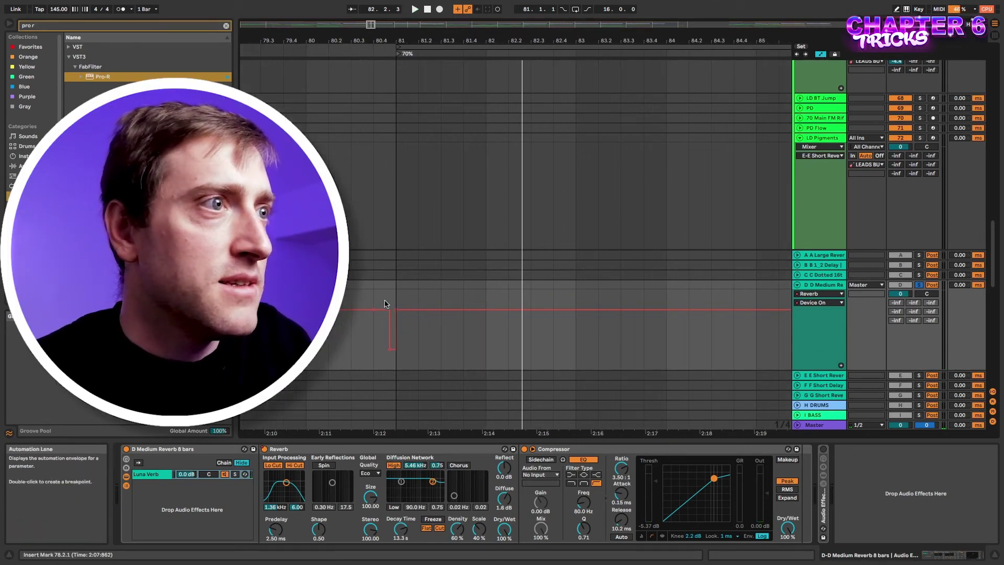
scroll(385, 304, down, 3)
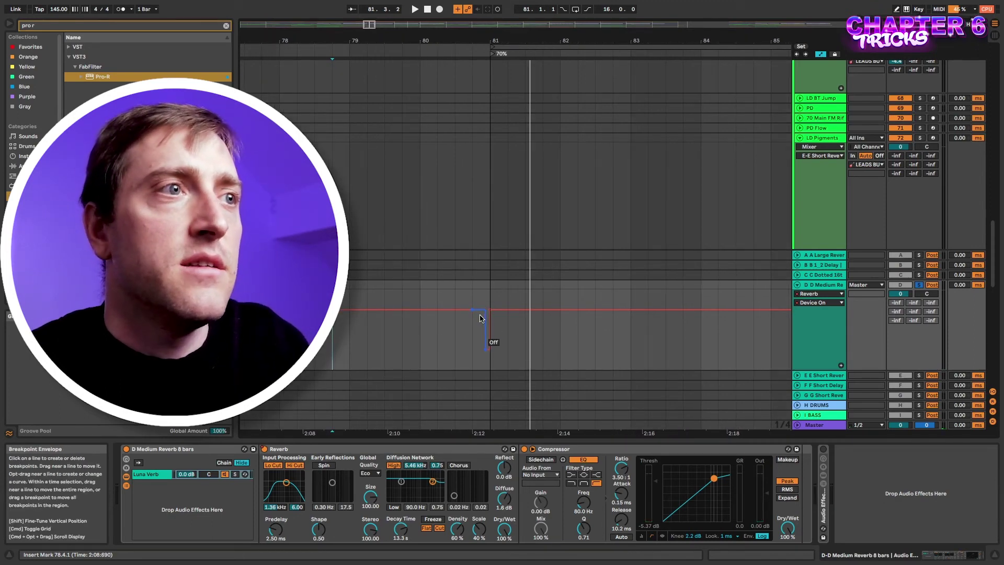
mouse_move(451, 351)
mouse_down()
mouse_move(545, 322)
mouse_move(568, 338)
mouse_up()
click(509, 336)
key(b)
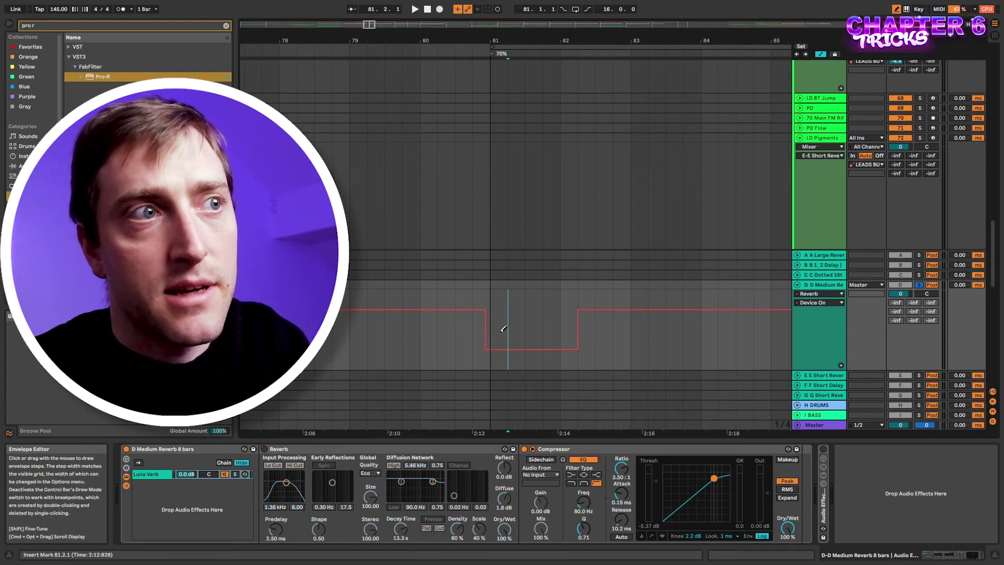
key(b)
drag(455, 351, 623, 315)
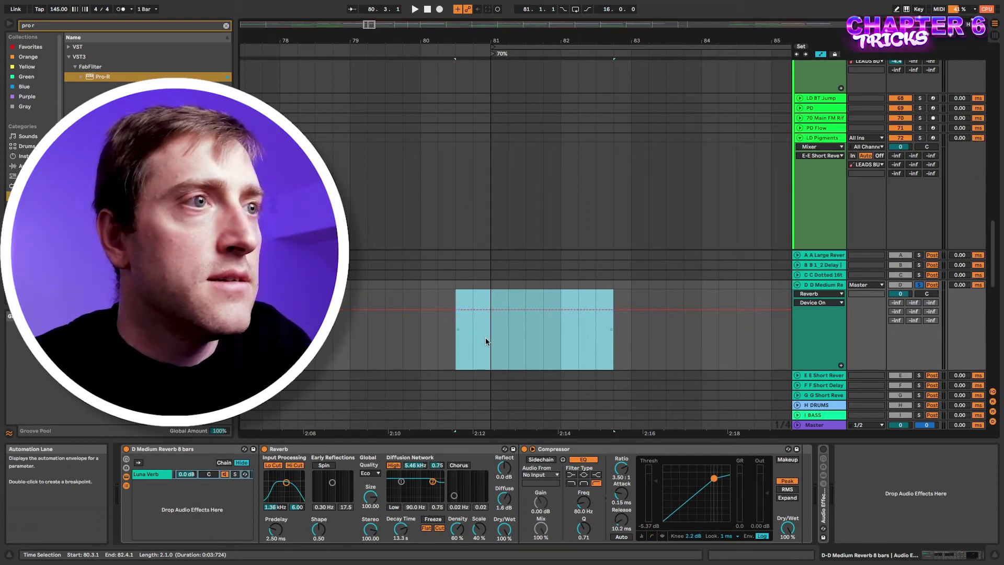
Step: Hide the automation lanes and sidechain the Compressor on the D Medium Reverb return to the KICK track
key(a)
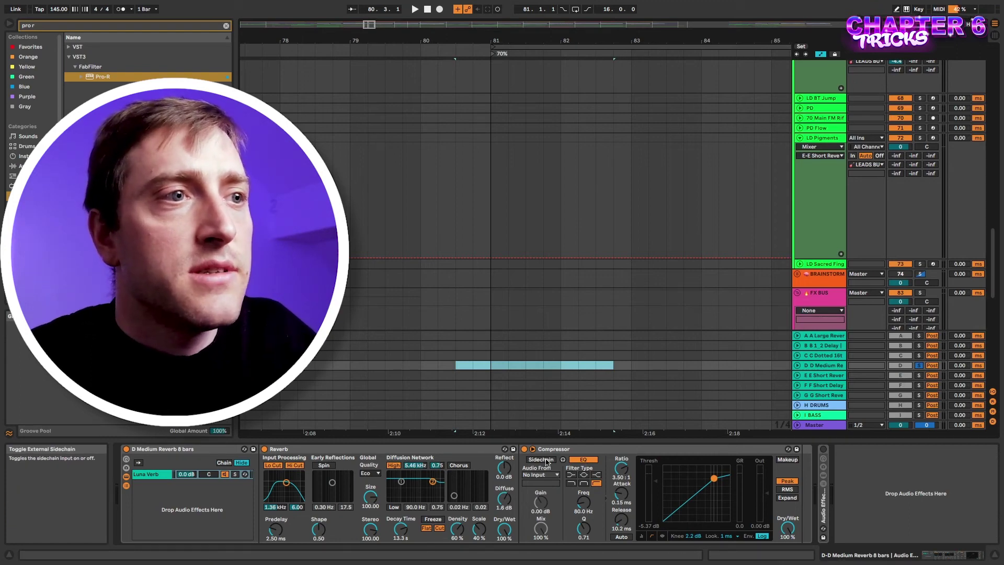
click(545, 462)
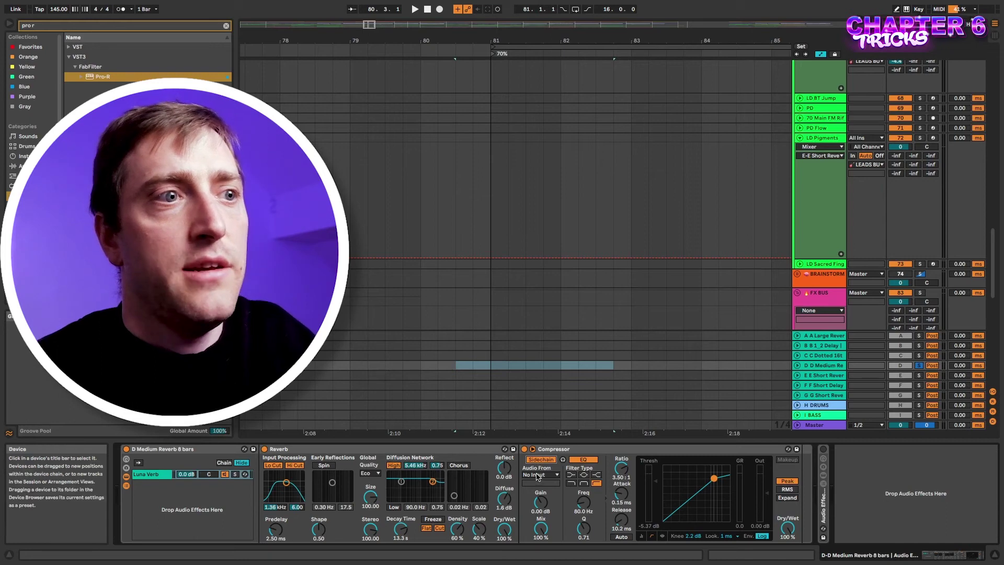
click(540, 474)
scroll(537, 157, up, 10)
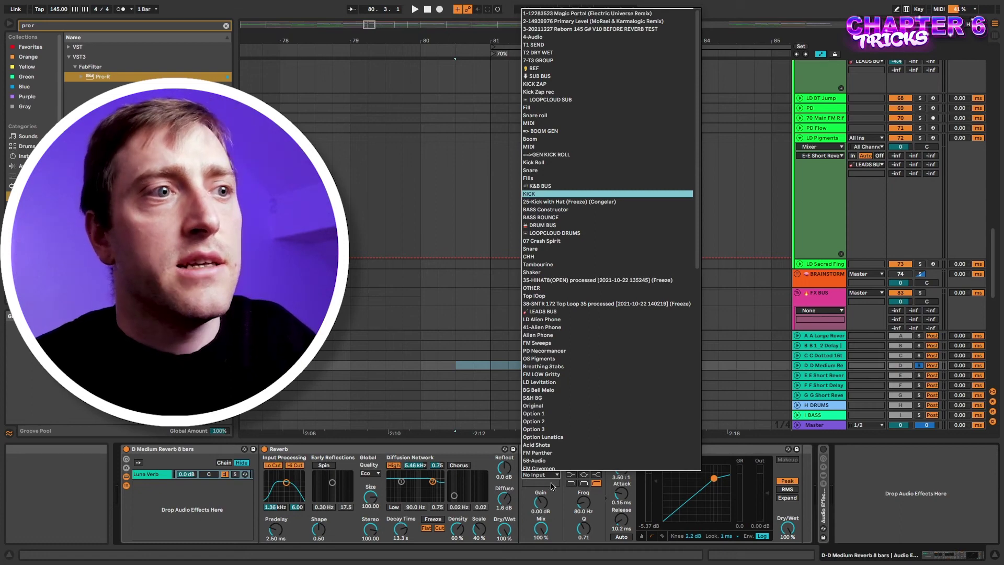
click(554, 193)
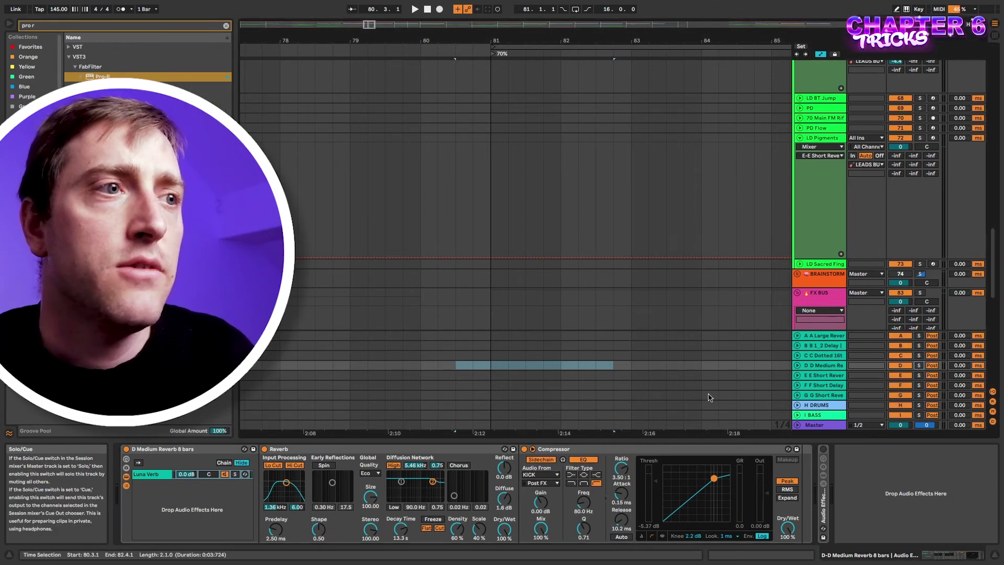
Step: Find Soundtoys Decapitator in the browser and insert it before the Reverb on the D Medium Reverb return
click(340, 451)
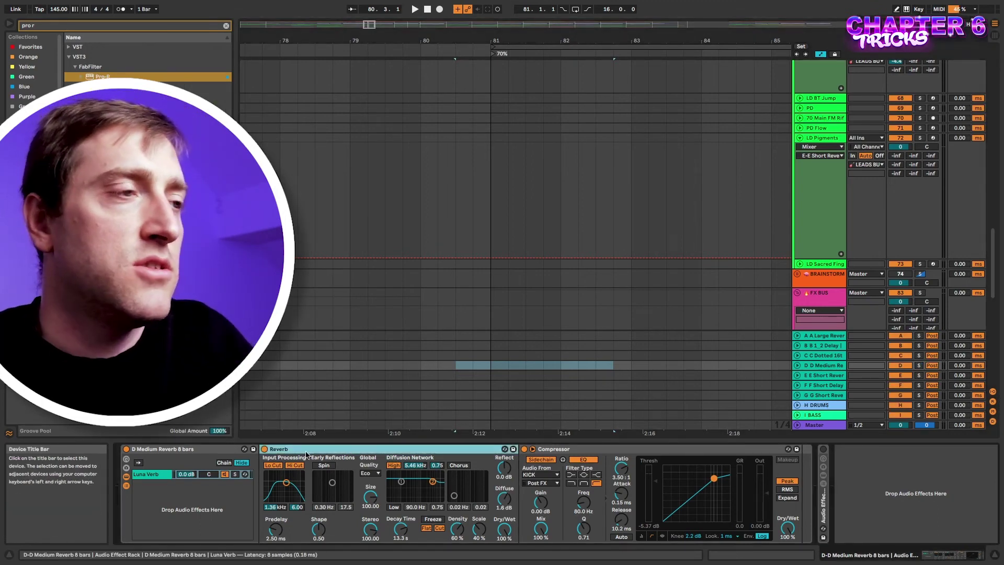
key(ctrl+f)
text(d)
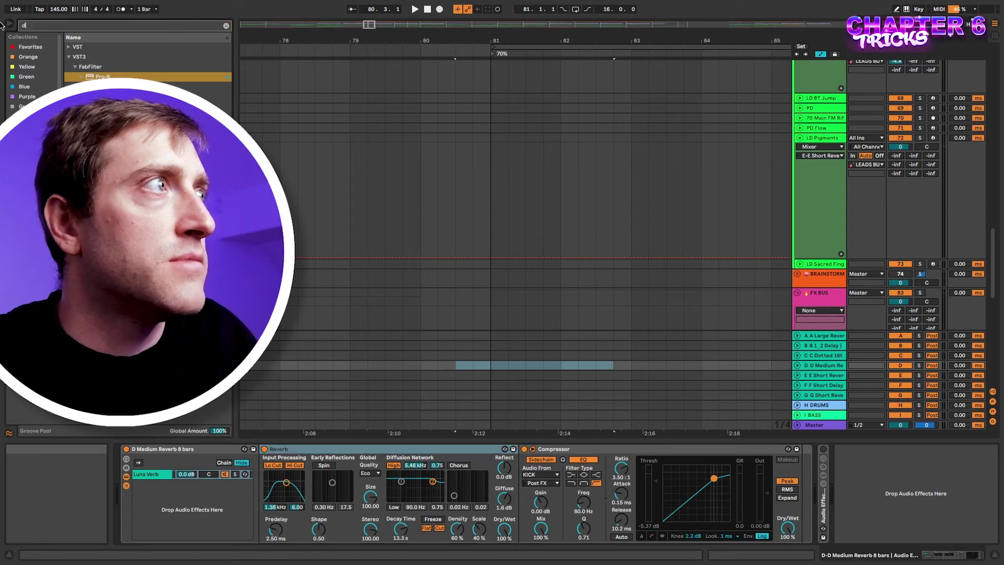
text(ecap)
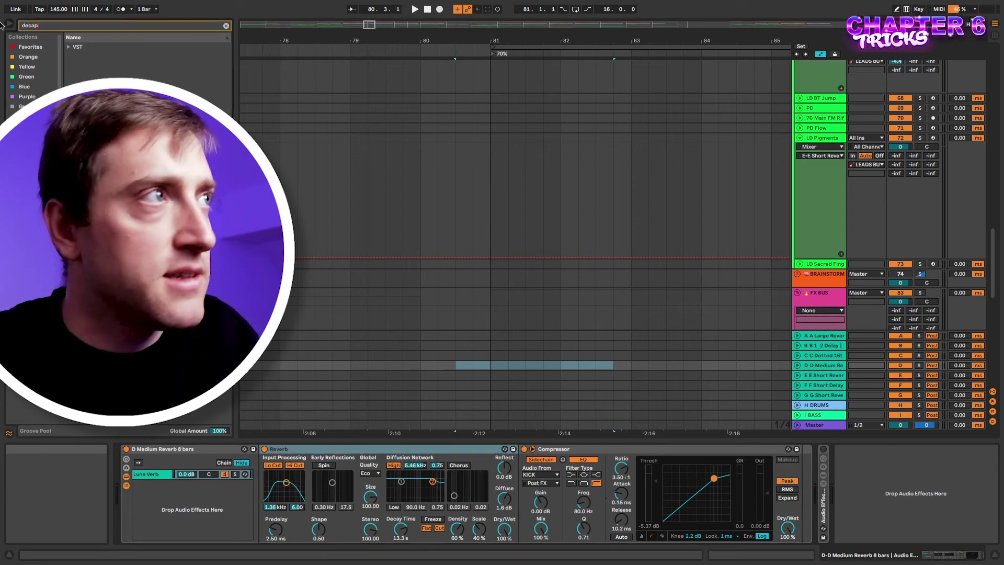
click(68, 47)
click(75, 56)
drag(111, 67, 293, 479)
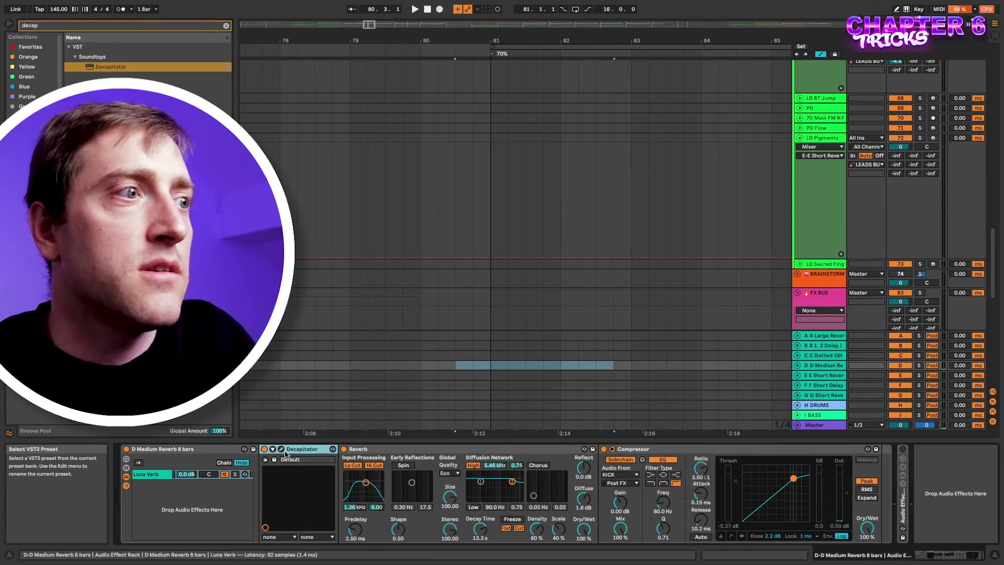
Step: Open Decapitator, switch its style to T, and remove the device from the return
click(282, 448)
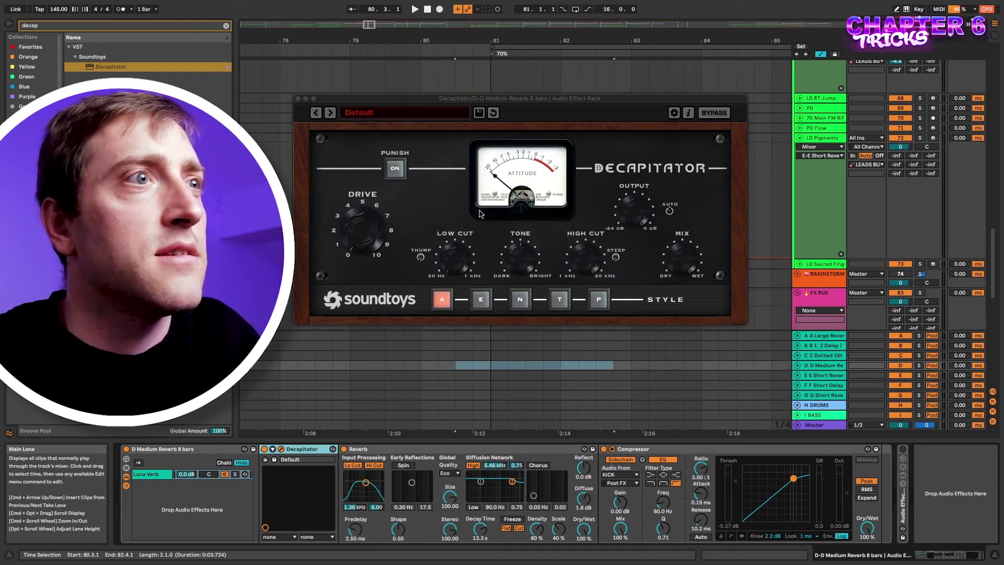
click(559, 302)
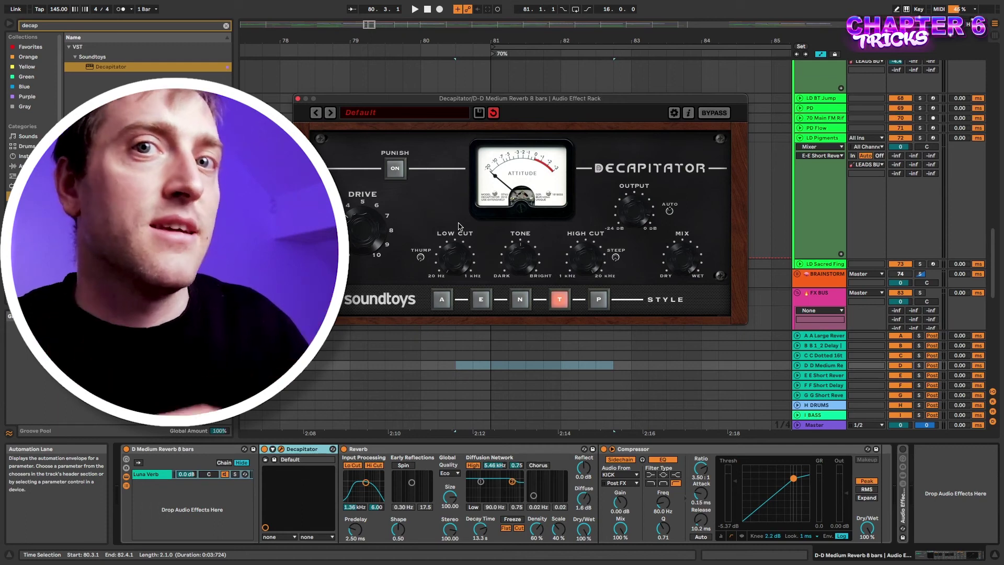
click(316, 450)
key(Delete)
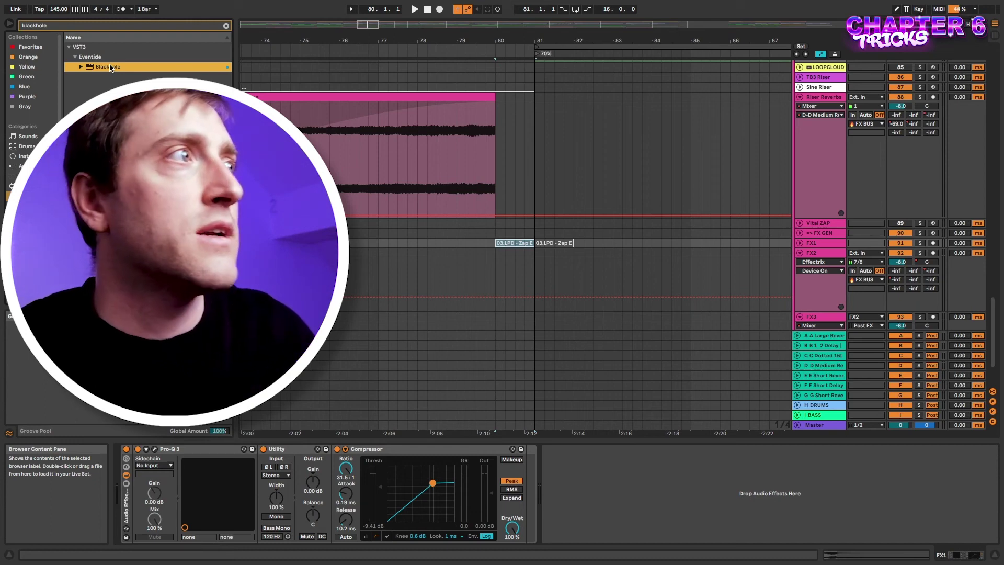
Step: Add Eventide Blackhole at the end of the FX1 track's devices and group it into an Audio Effect Rack with REV and DRY chains
drag(111, 67, 597, 505)
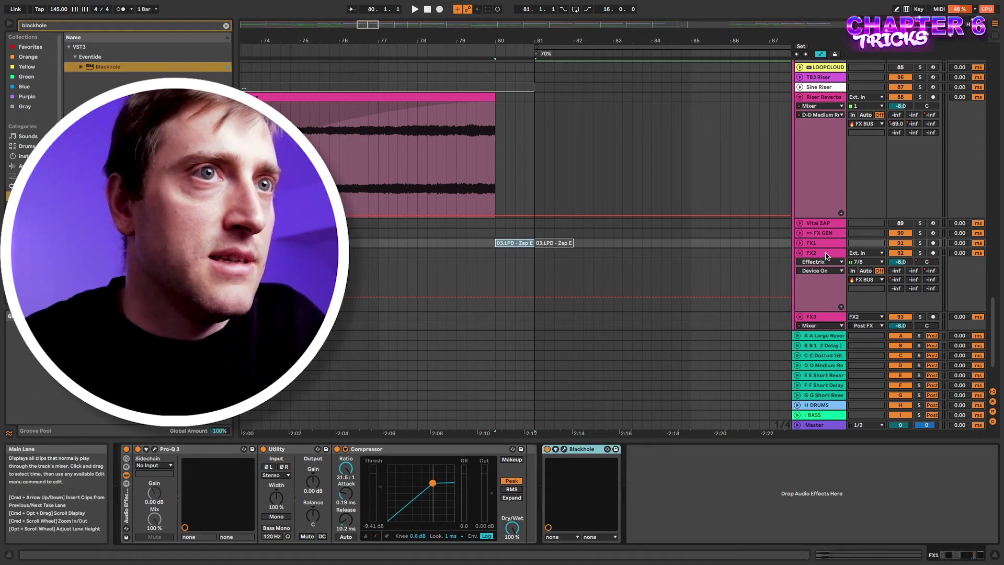
click(582, 450)
key(ctrl+g)
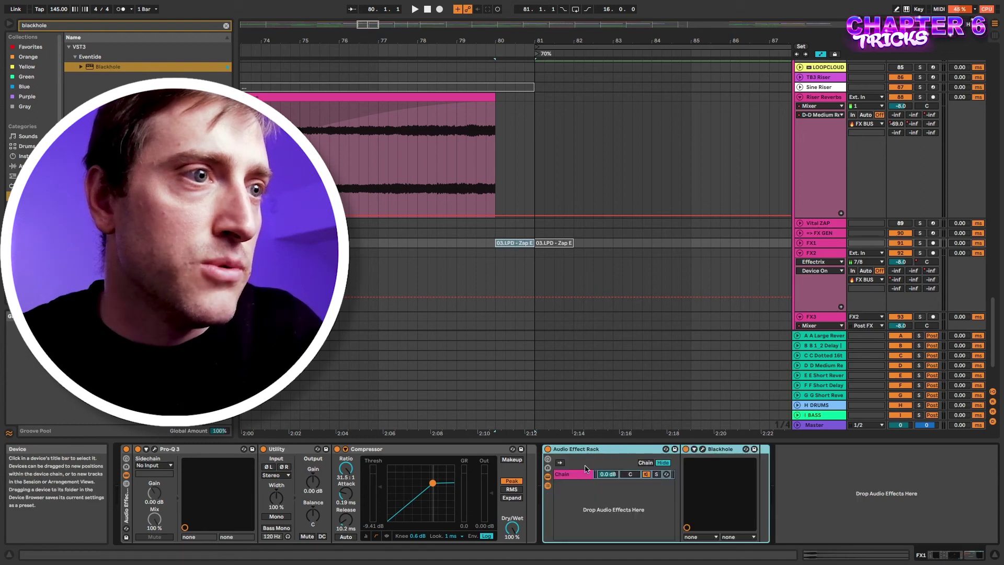
right_click(577, 491)
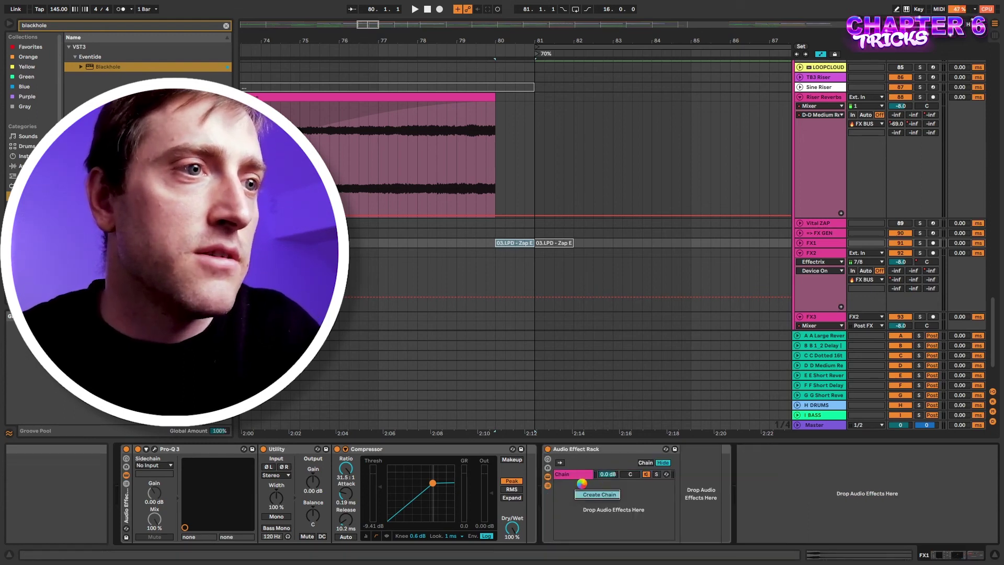
click(574, 474)
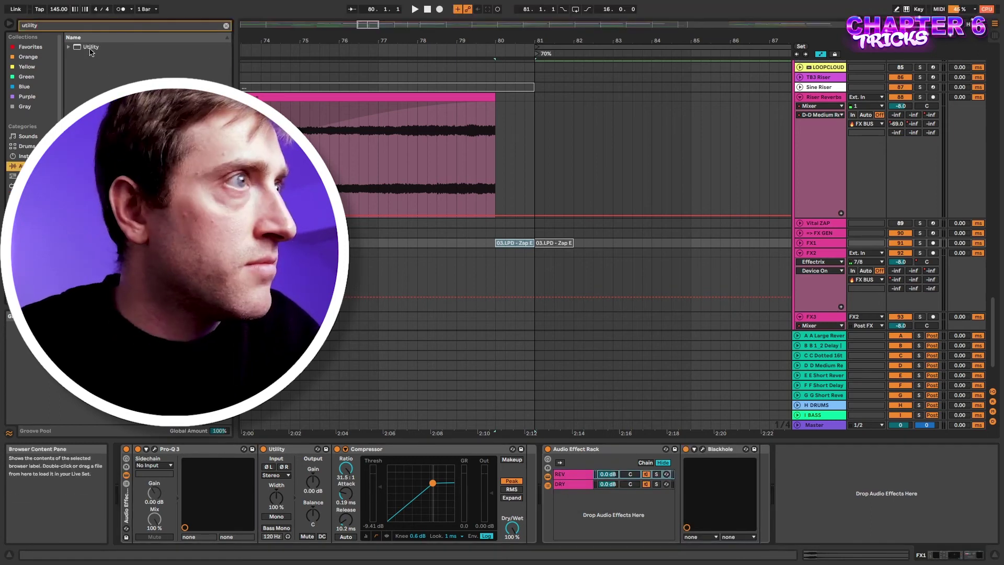
Step: Add a Utility after Blackhole in the REV chain and set its channel mode to Left
drag(91, 47, 715, 470)
click(778, 474)
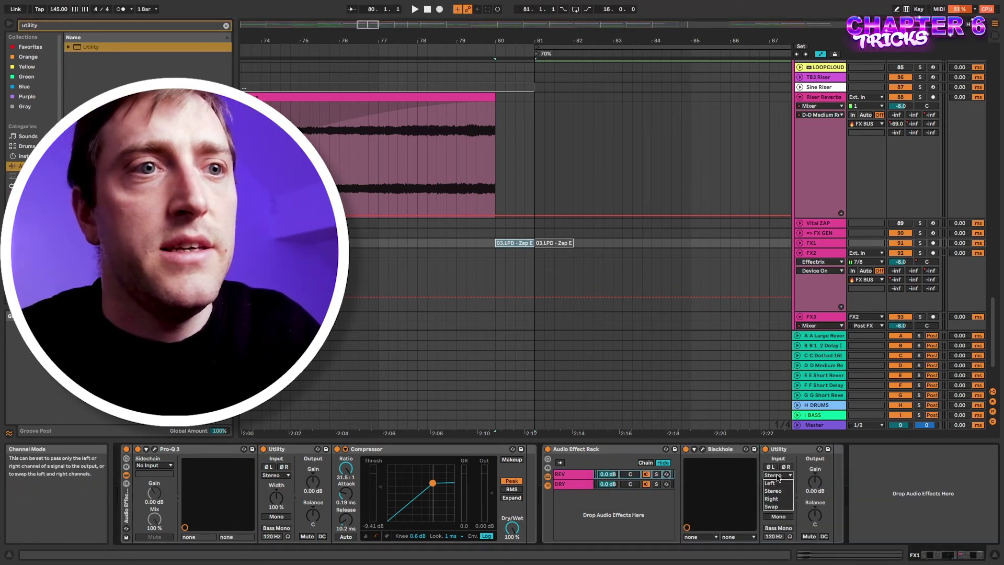
click(777, 484)
drag(792, 451, 586, 488)
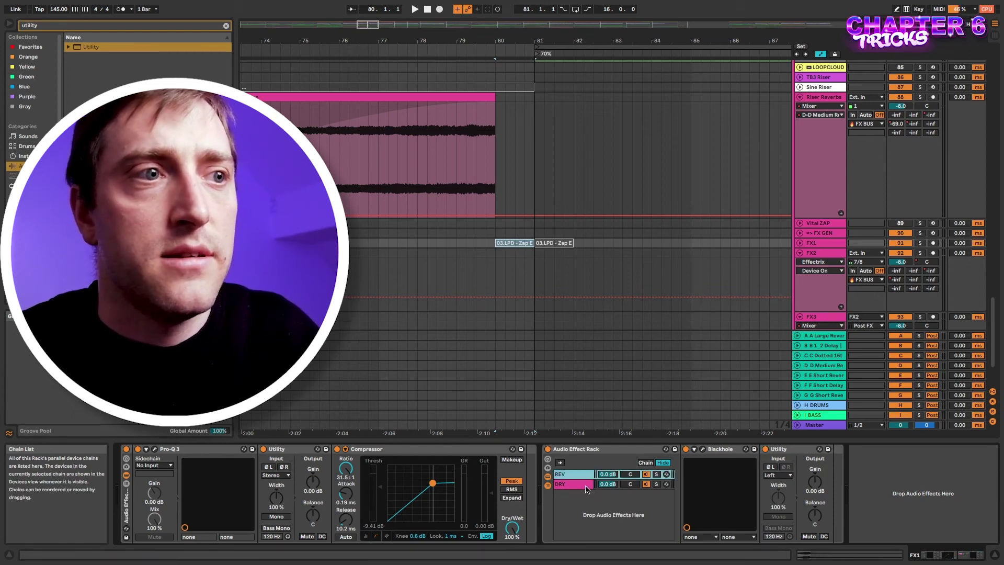
click(586, 487)
Step: Place a copy of the Utility before Blackhole in the REV chain and switch that copy off
drag(785, 449, 687, 466)
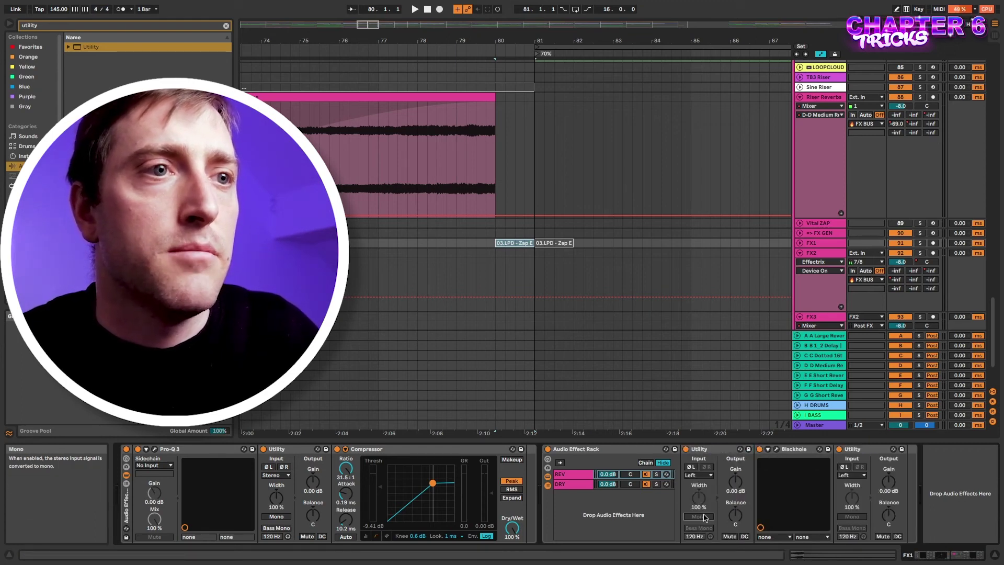
click(699, 475)
click(681, 487)
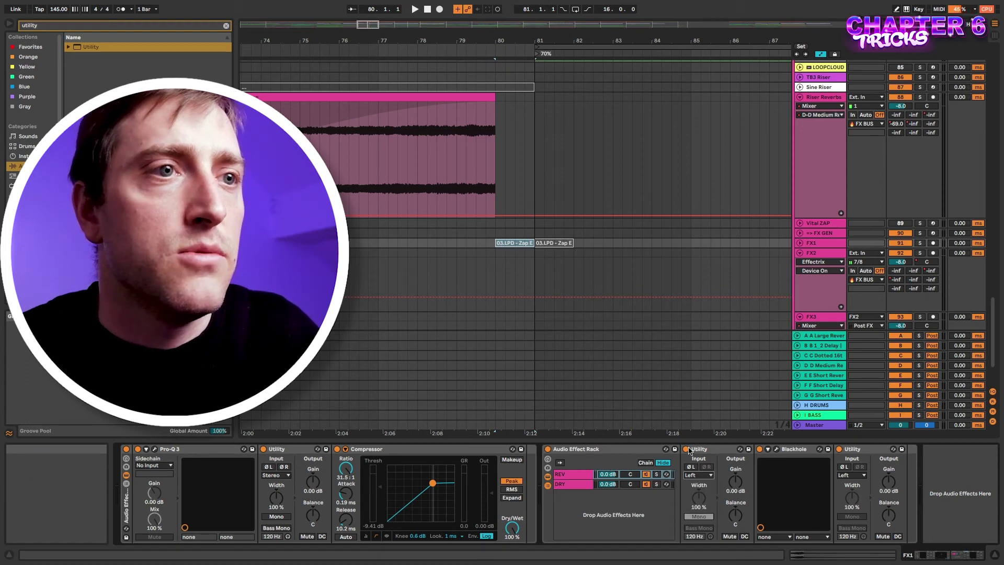
Step: Set Blackhole's mix to 100 and, during playback of the FX1 clip, its predelay to 137 ms
click(777, 450)
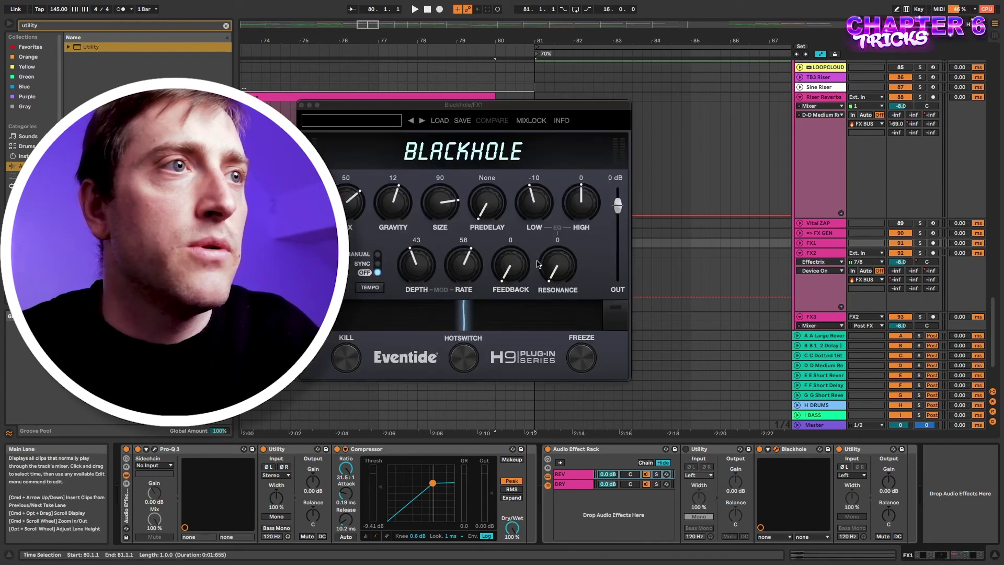
drag(348, 203, 350, 80)
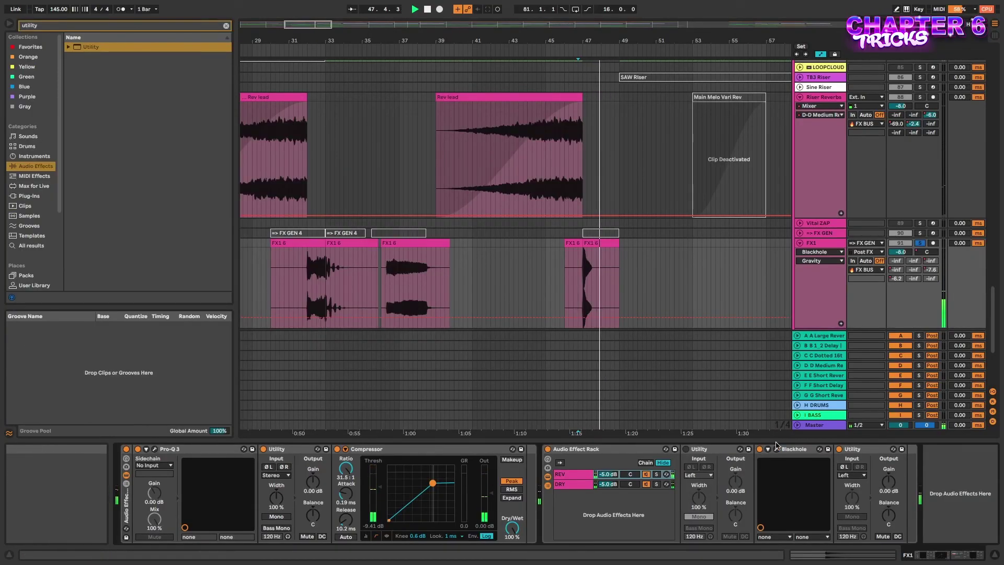
key(space)
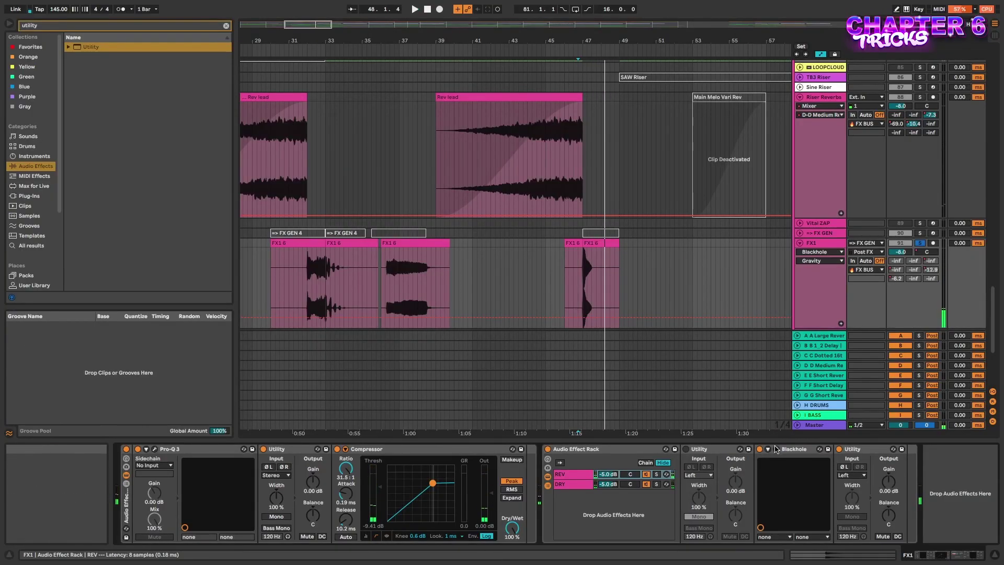
click(777, 449)
key(space)
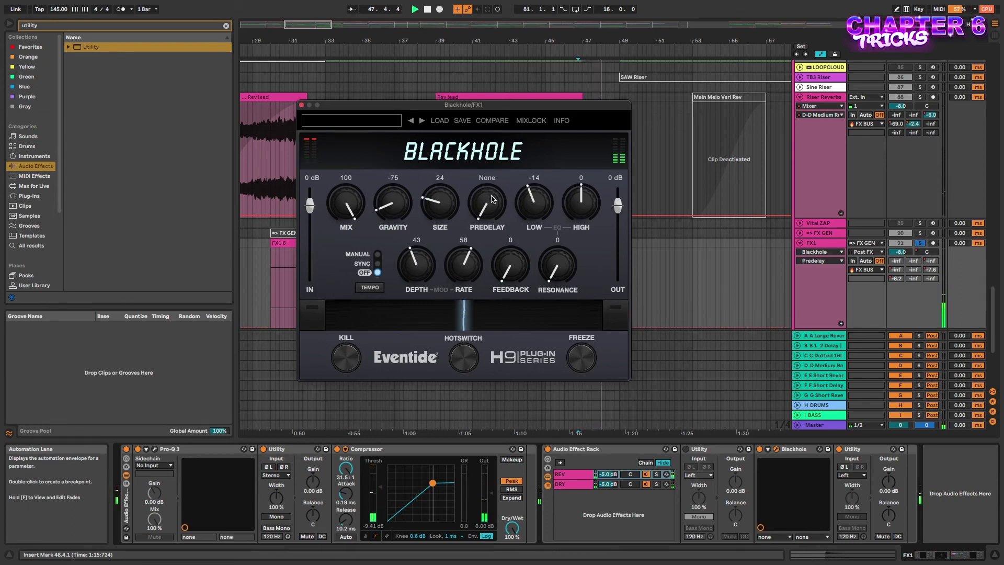
drag(478, 179, 484, 150)
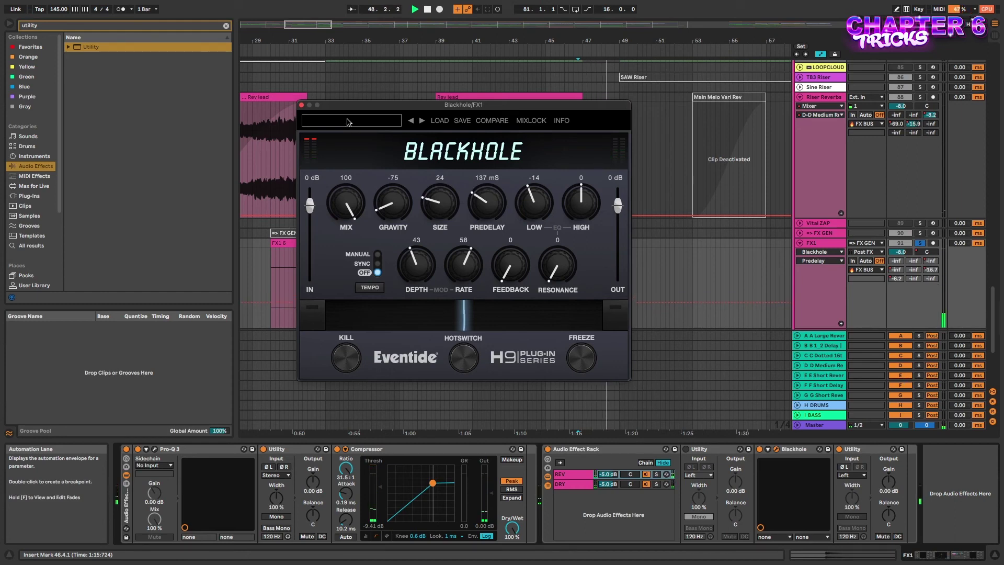
click(301, 104)
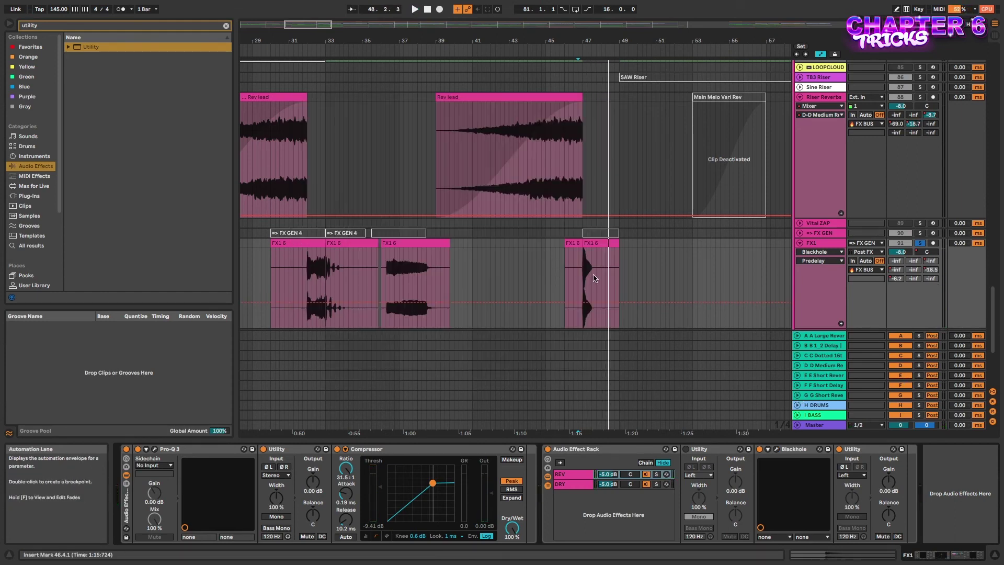
scroll(596, 273, up, 5)
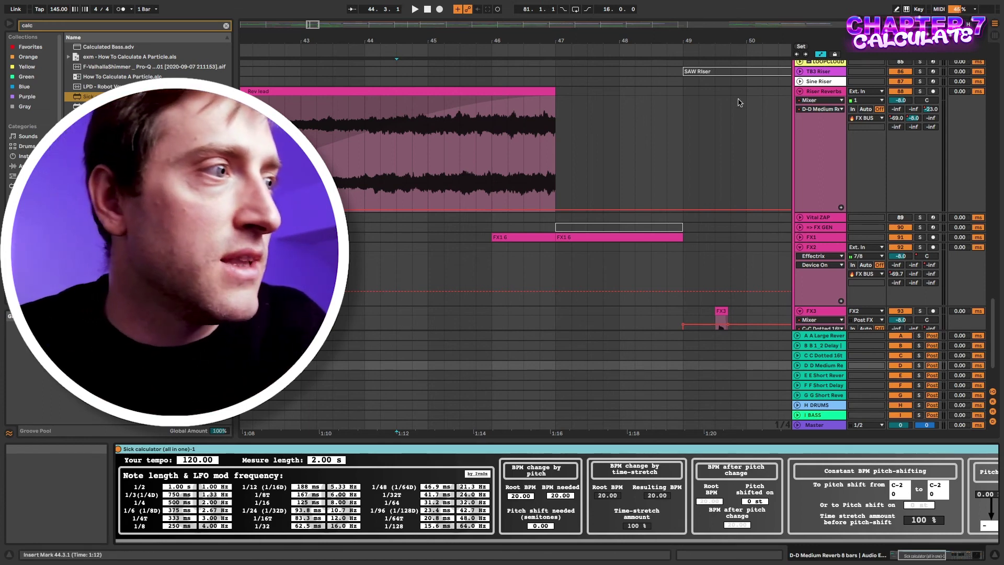
Step: Set the tempo in the Sick calculator device to 145
click(198, 460)
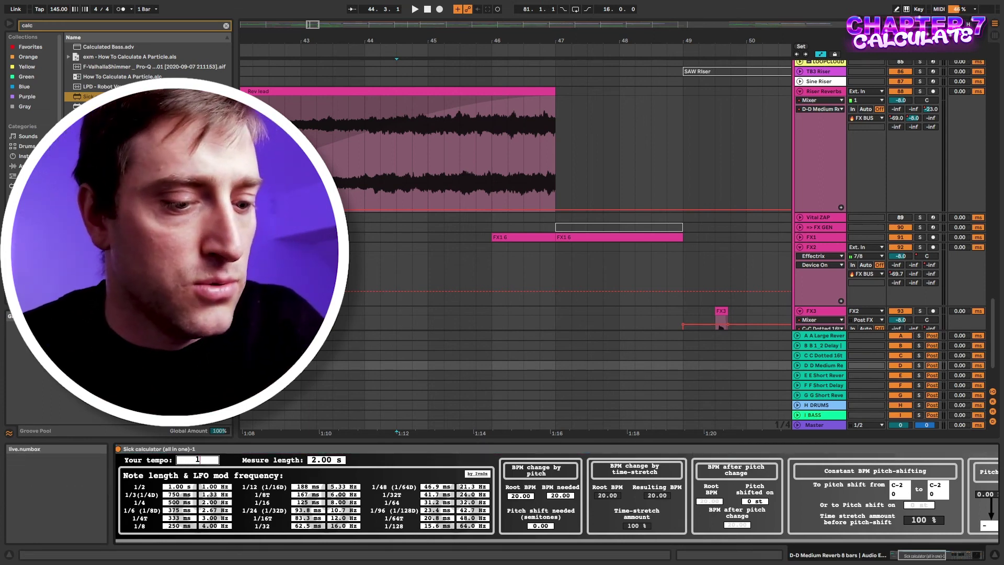
text(145)
key(Return)
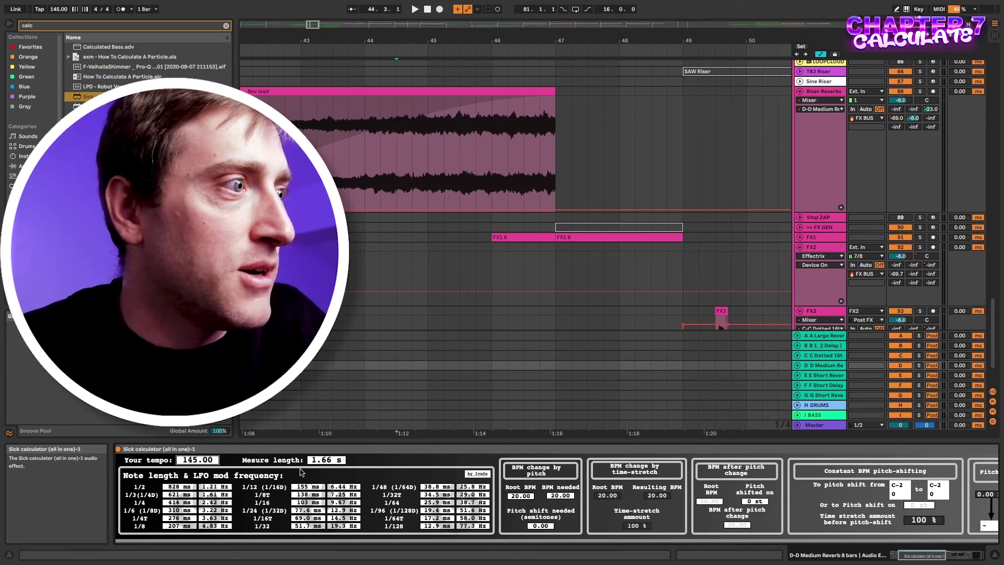
scroll(169, 452, left, 1)
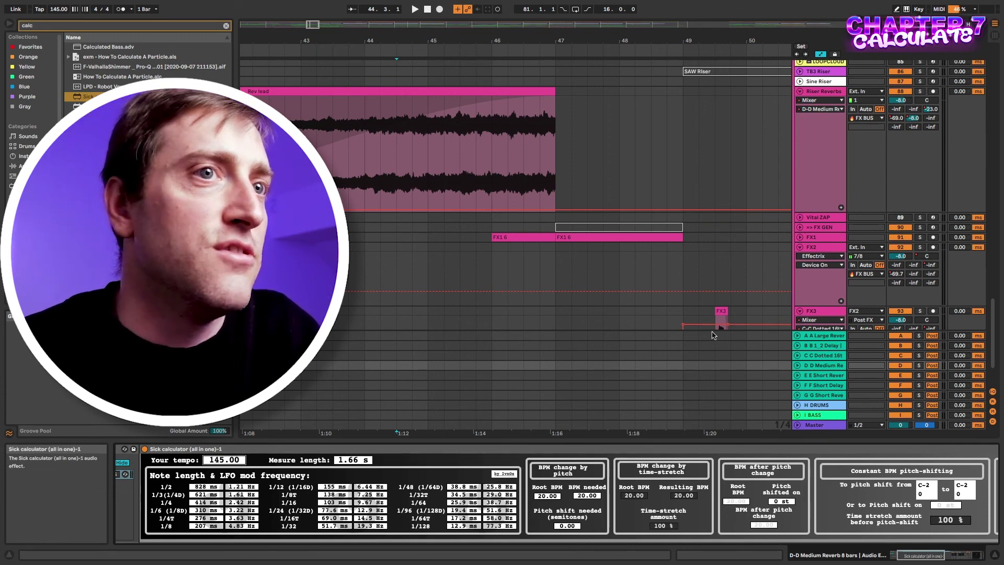
Step: Compare the reverb settings on the A Large Reverb and E Short Reverb returns, and return to the calculator on D Medium Reverb
click(820, 339)
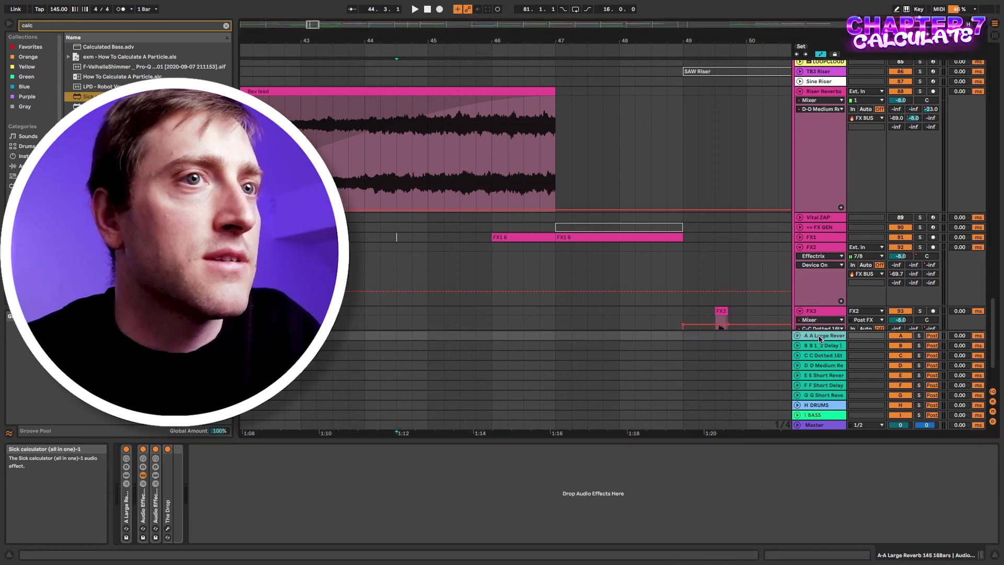
double_click(127, 504)
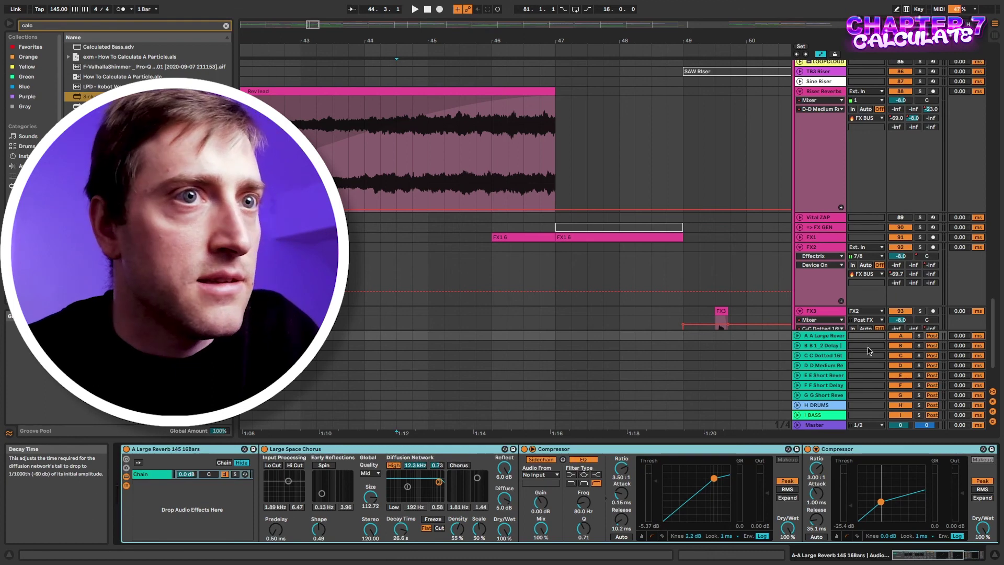
click(820, 367)
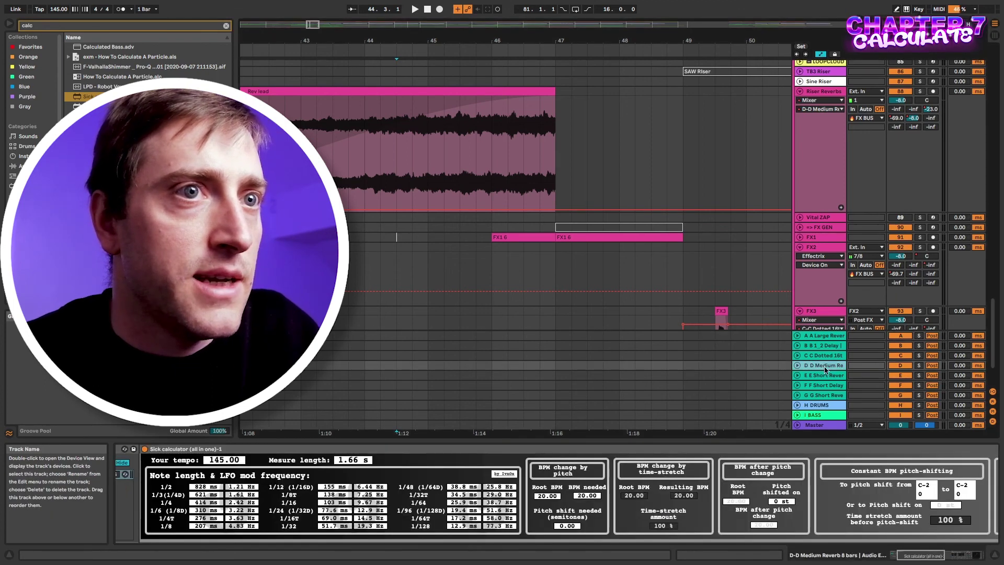
click(826, 376)
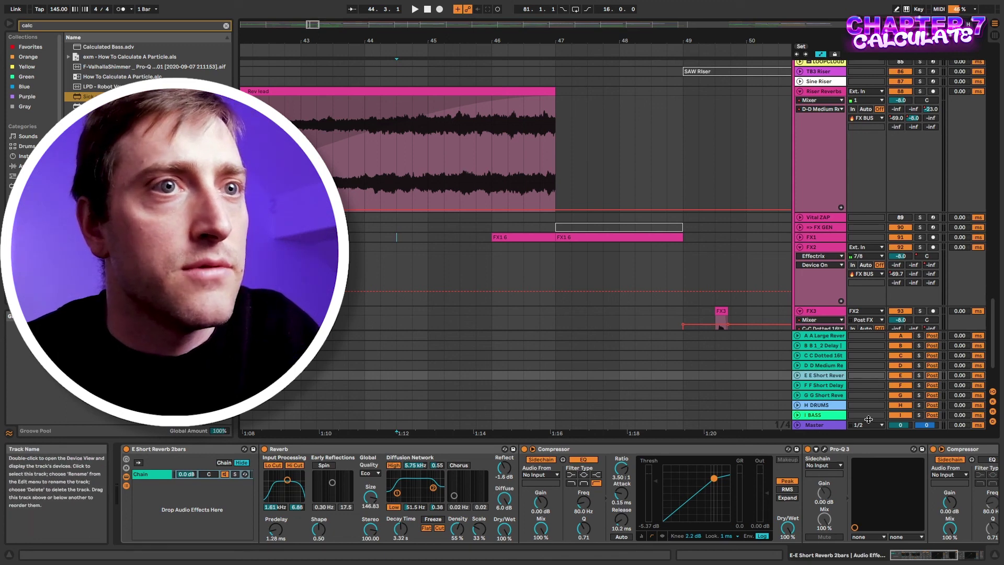
click(819, 336)
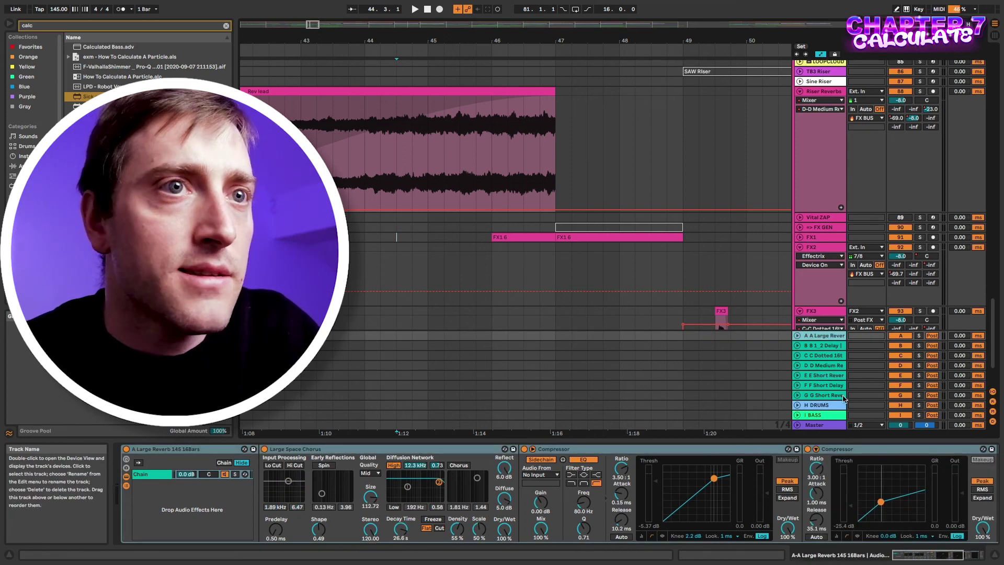
click(820, 365)
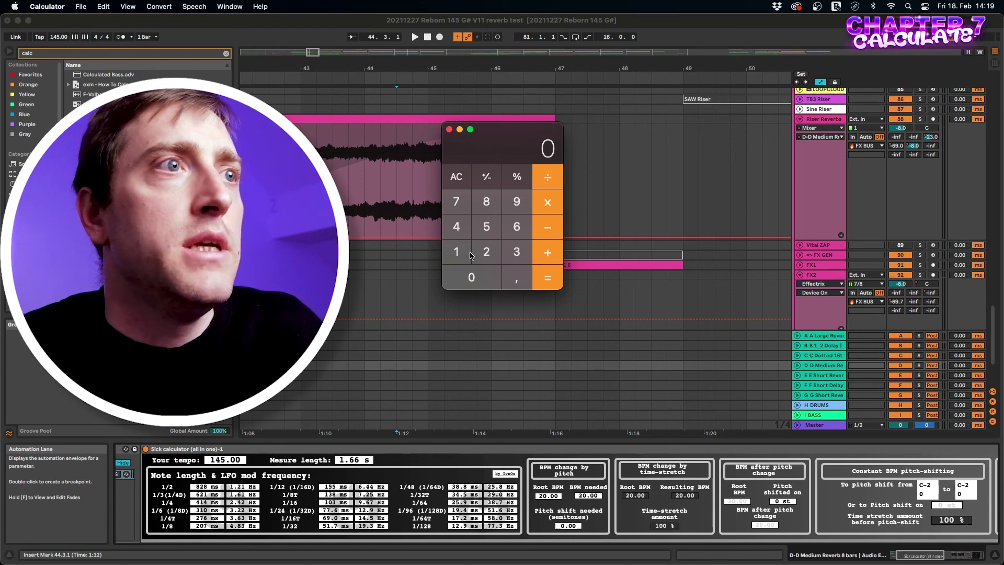
Step: Divide 60000 by the song tempo of 145 in the Calculator app, compare the quotient with the device's 1/4 note length, and close Calculator
click(517, 227)
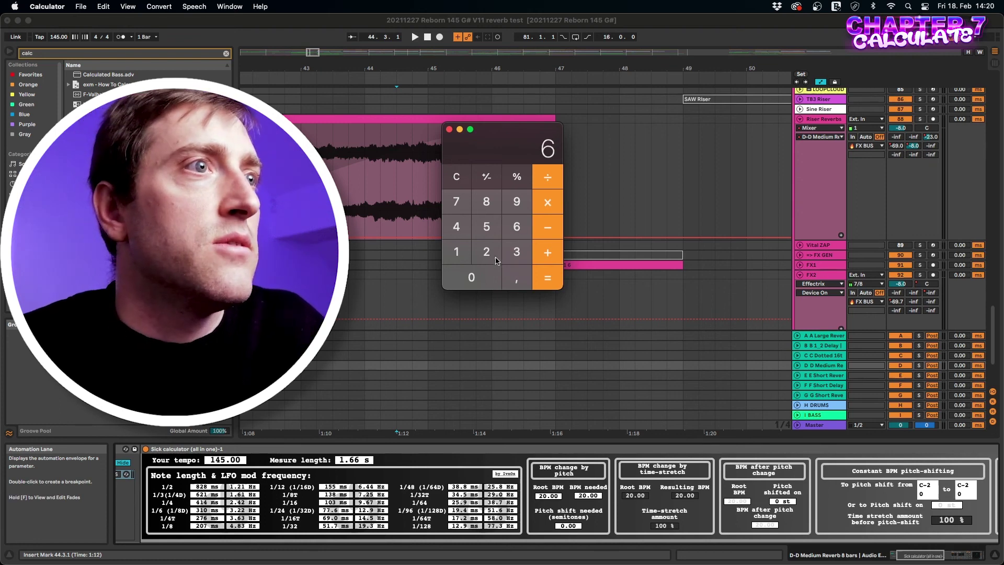
click(481, 277)
click(482, 278)
click(481, 278)
click(482, 279)
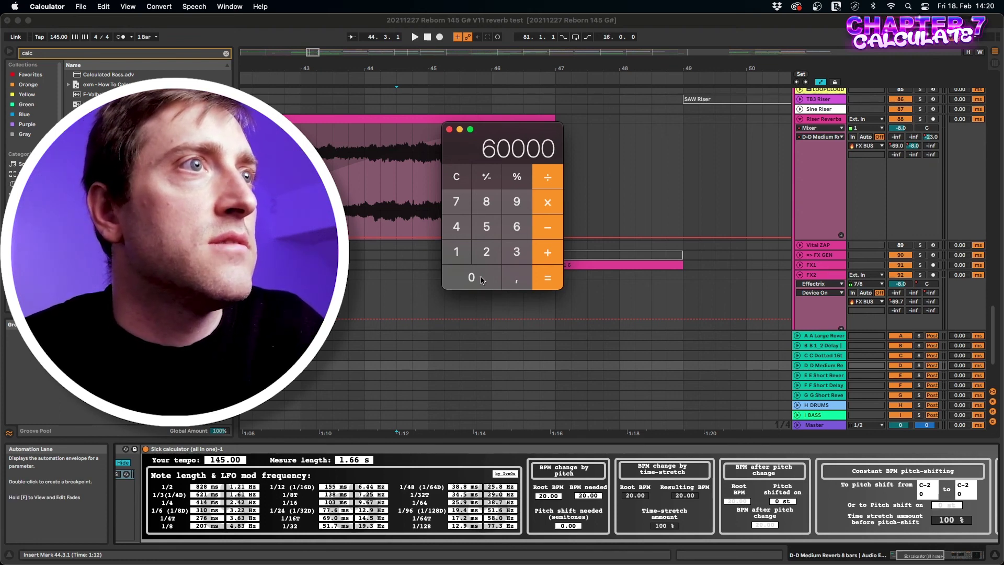
click(548, 178)
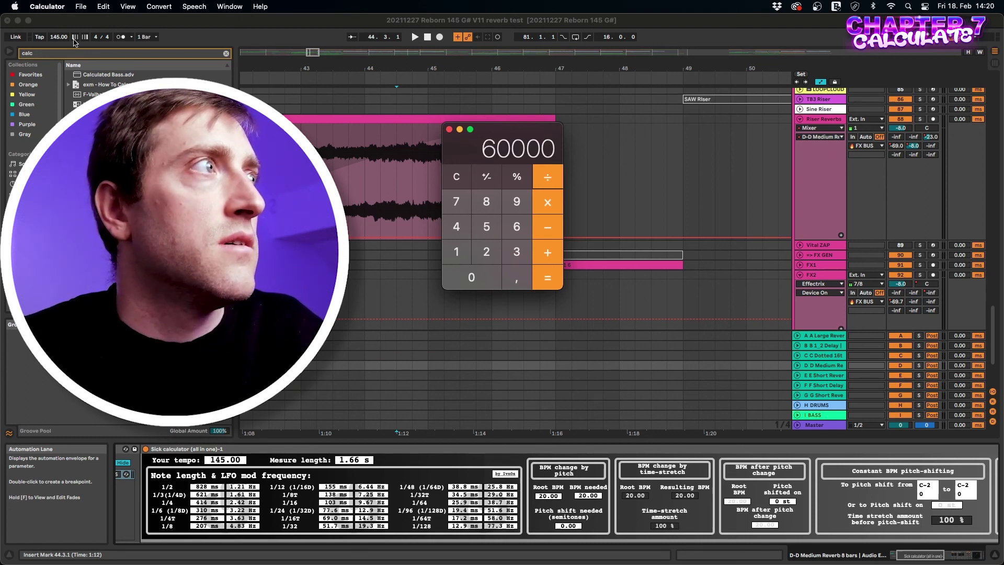
click(463, 253)
click(464, 236)
click(486, 226)
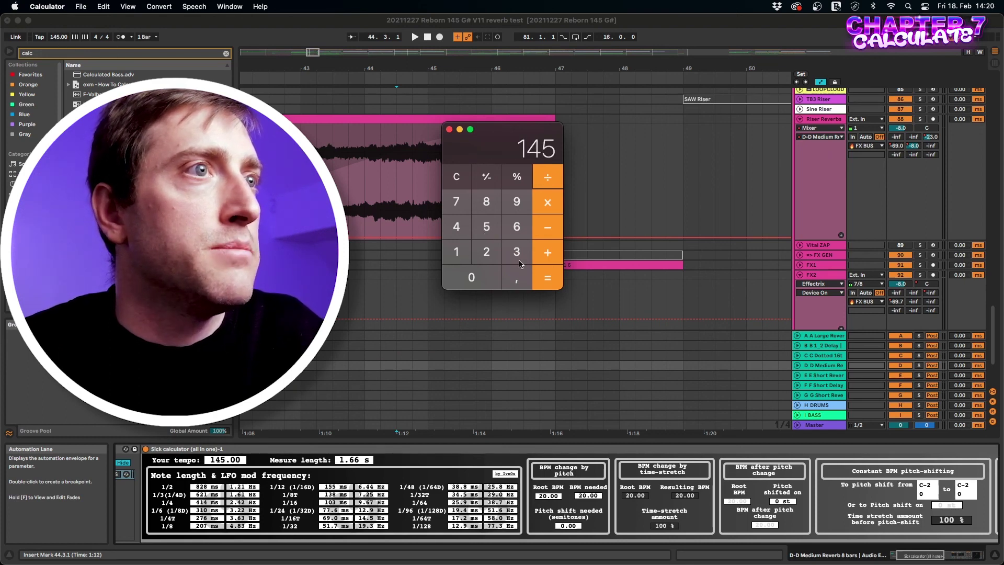
click(547, 278)
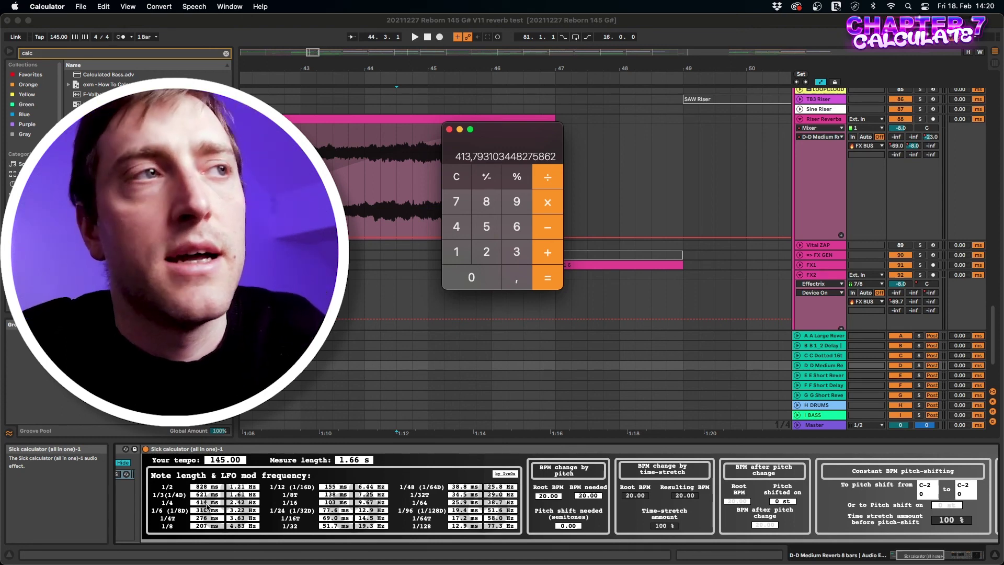
click(449, 129)
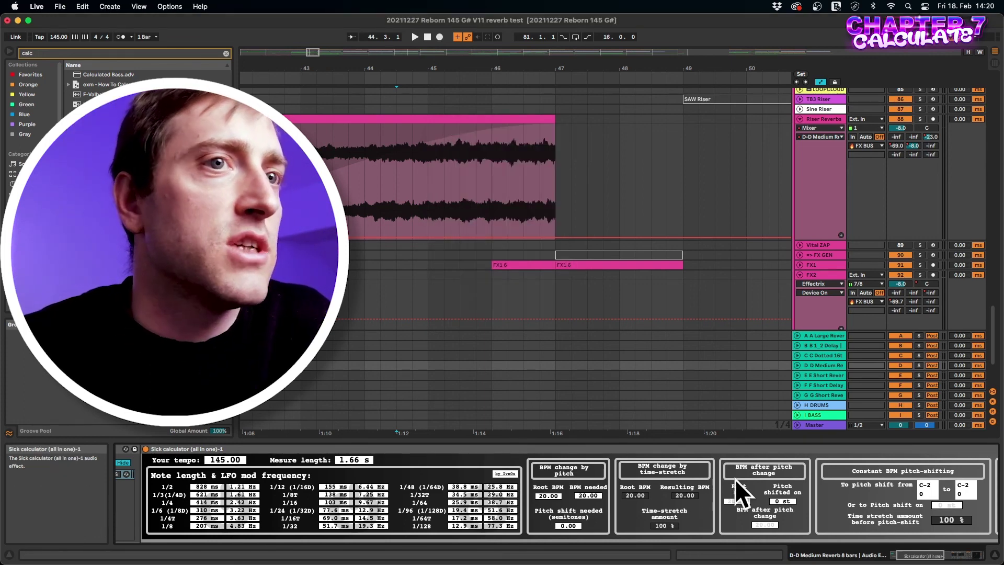
click(798, 366)
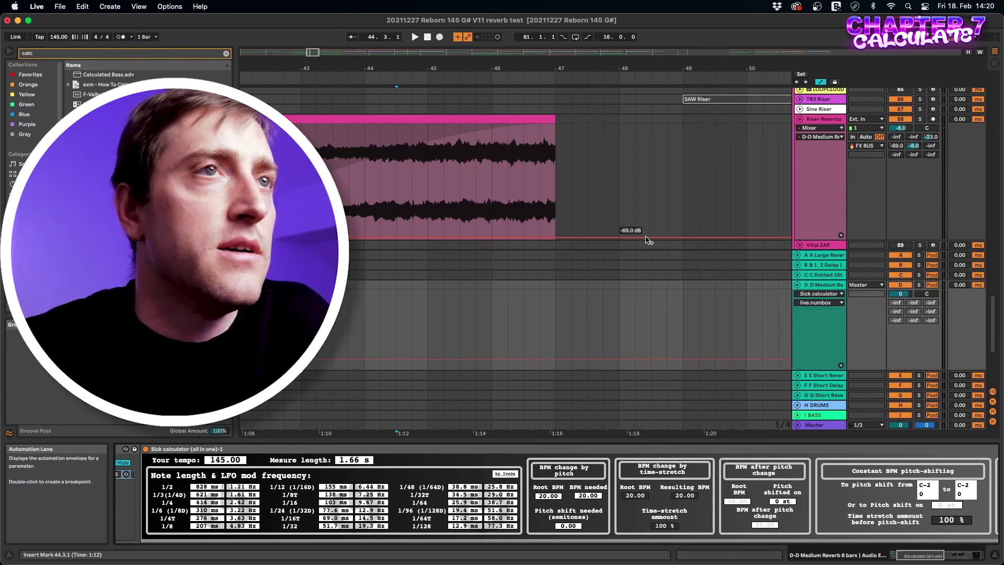
scroll(655, 259, down, 5)
click(797, 285)
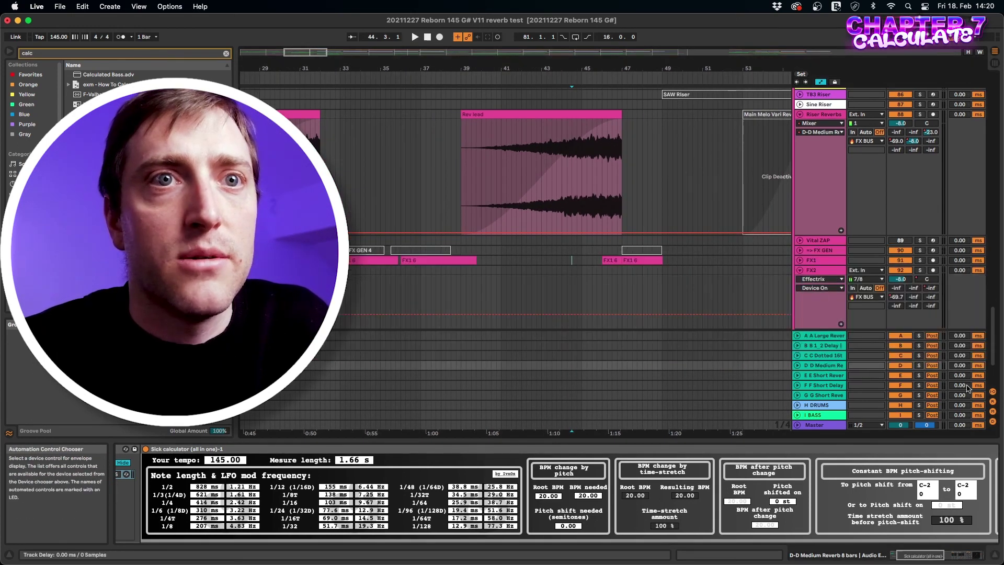
Step: Hide the return tracks in the arrangement and bring the riser and reversed reverb tracks across the song into view
click(993, 402)
scroll(544, 228, down, 1)
scroll(544, 228, up, 5)
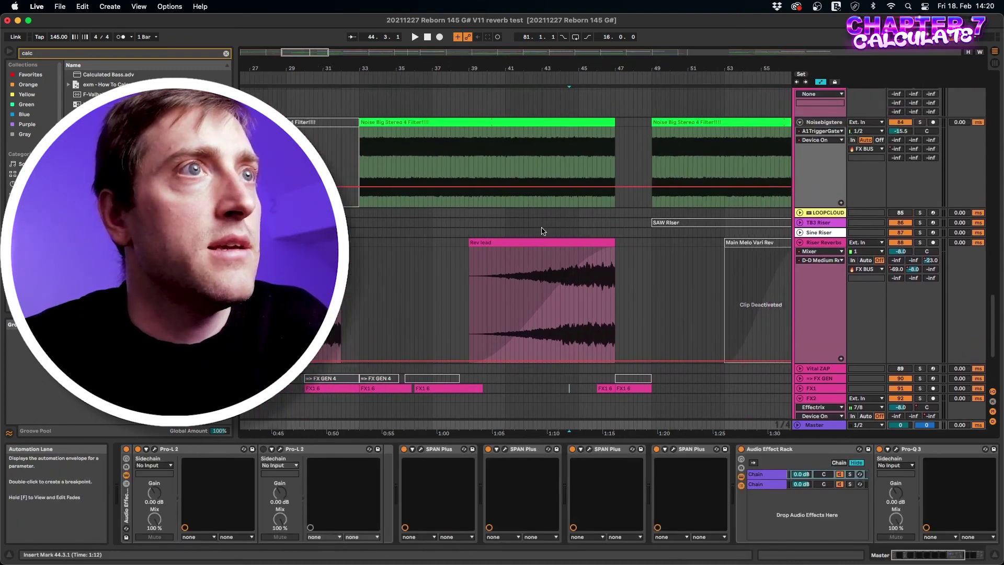
scroll(418, 157, down, 6)
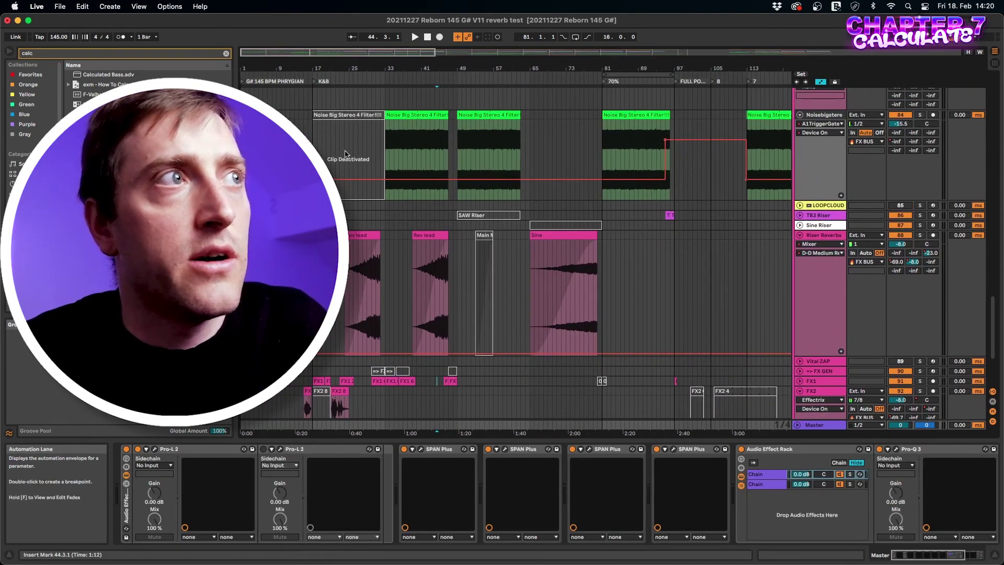